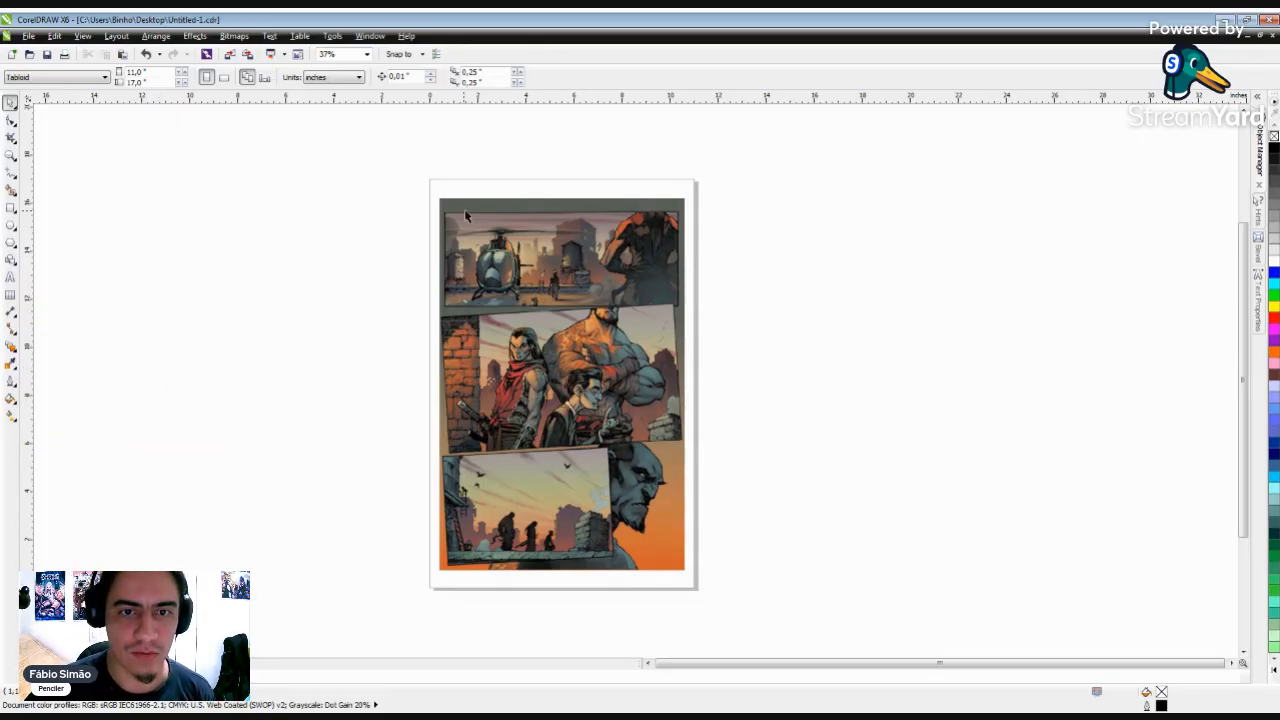
Examine the comic page as a whole and its helicopter and character panels up close for caption placement.
scroll(485, 223, up, 2)
scroll(485, 223, up, 1)
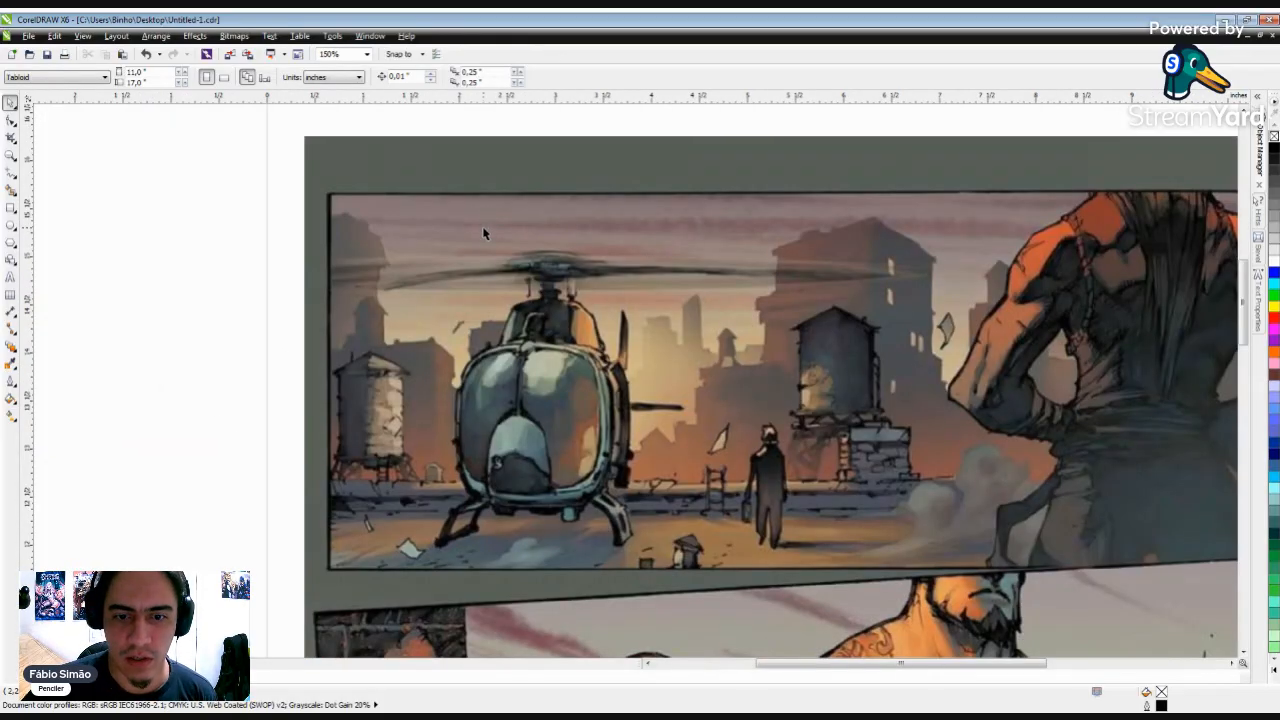
scroll(483, 234, down, 4)
scroll(508, 325, up, 4)
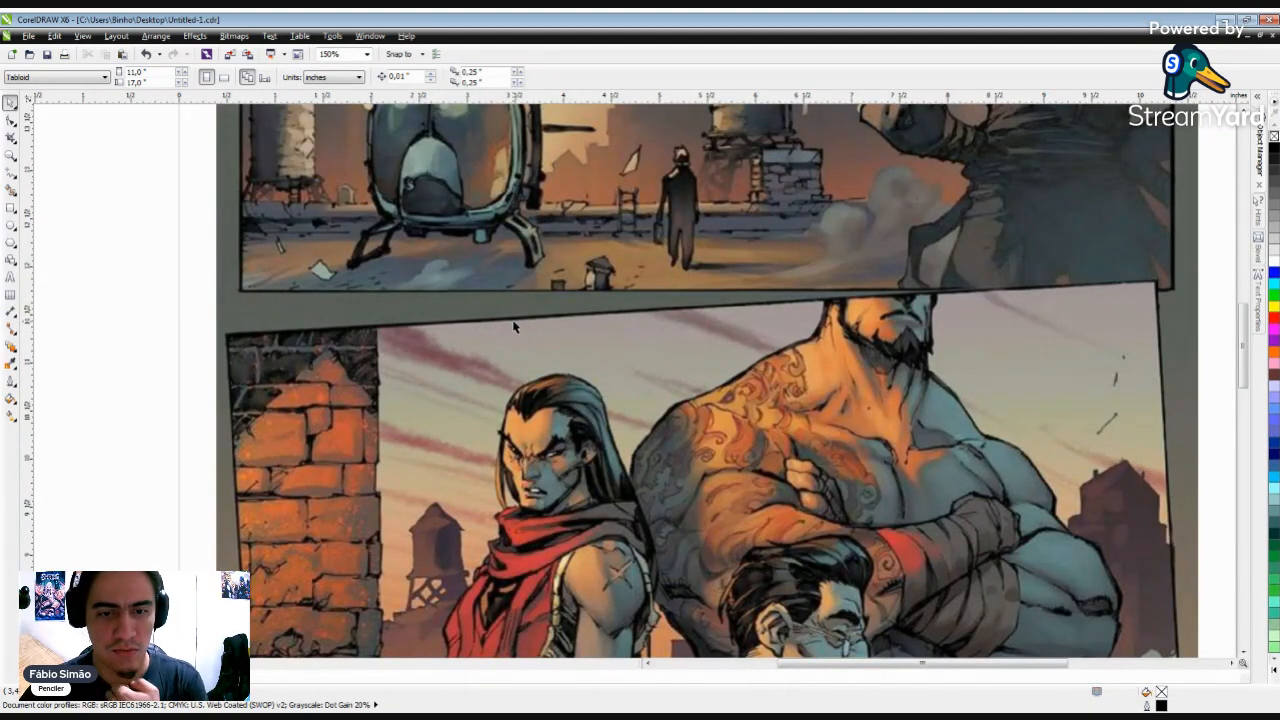
scroll(514, 327, down, 6)
scroll(518, 338, up, 6)
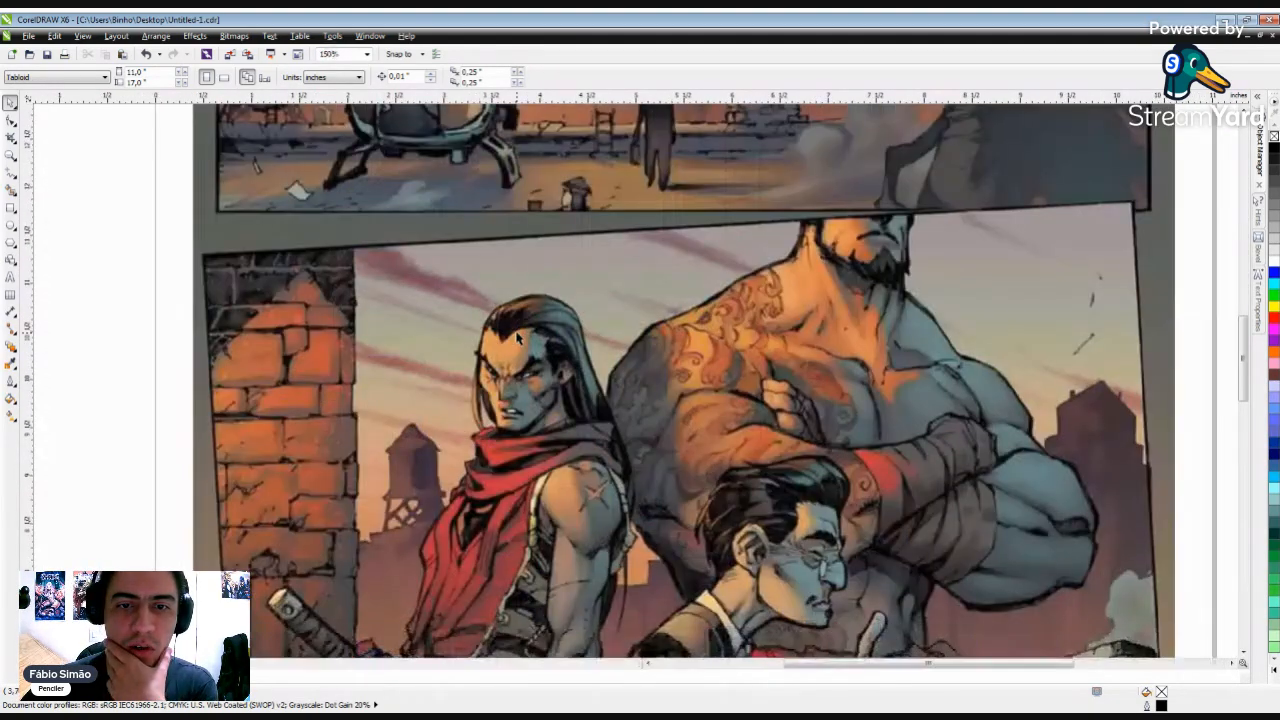
scroll(518, 338, down, 4)
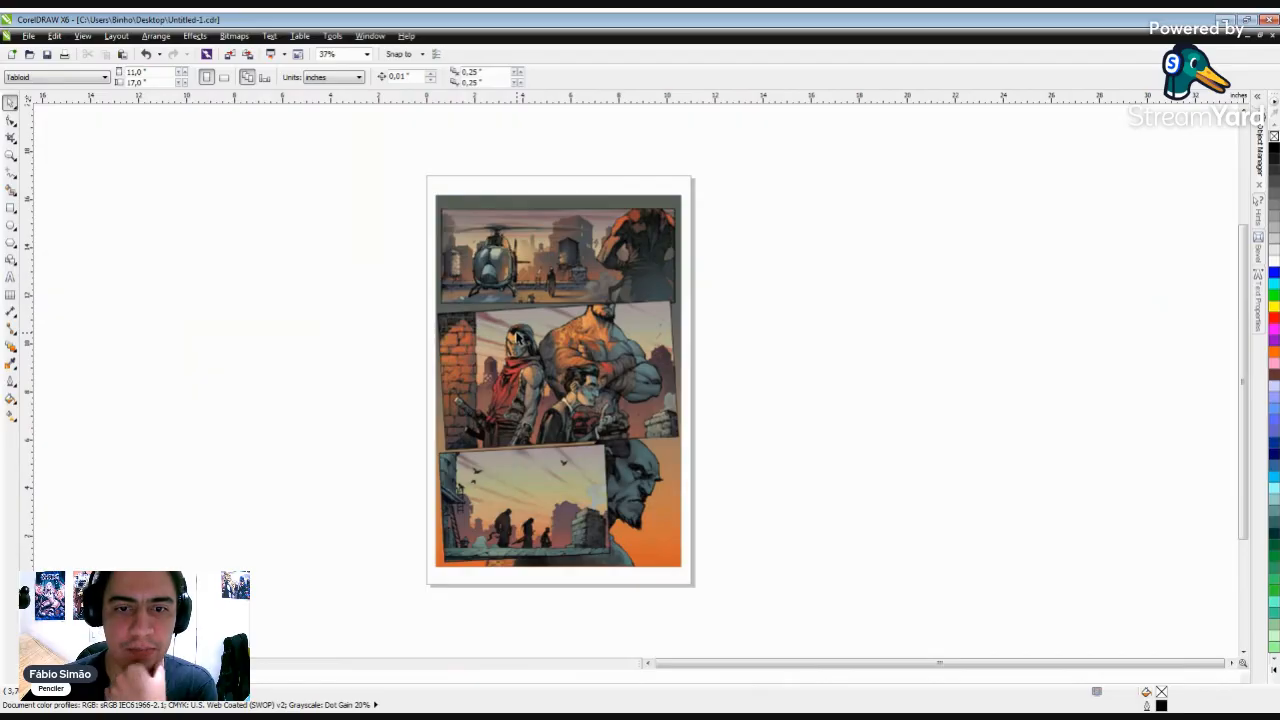
scroll(518, 337, up, 2)
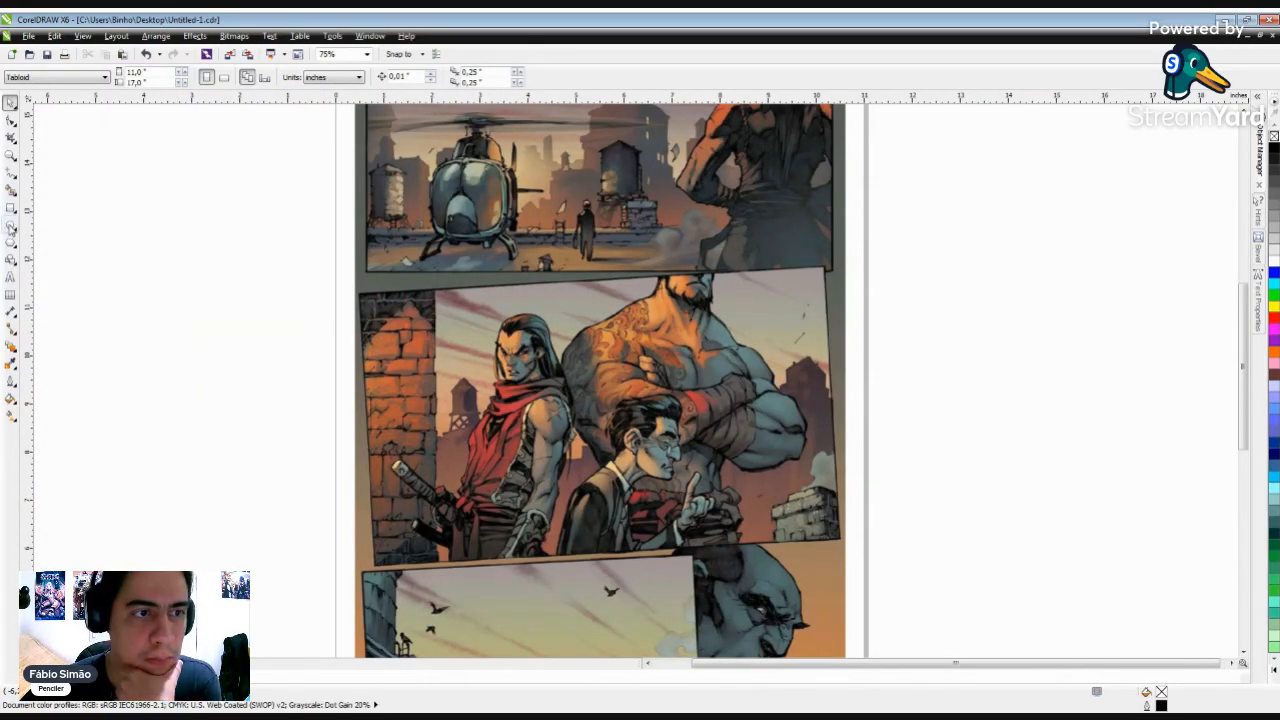
scroll(478, 482, up, 3)
scroll(480, 490, down, 5)
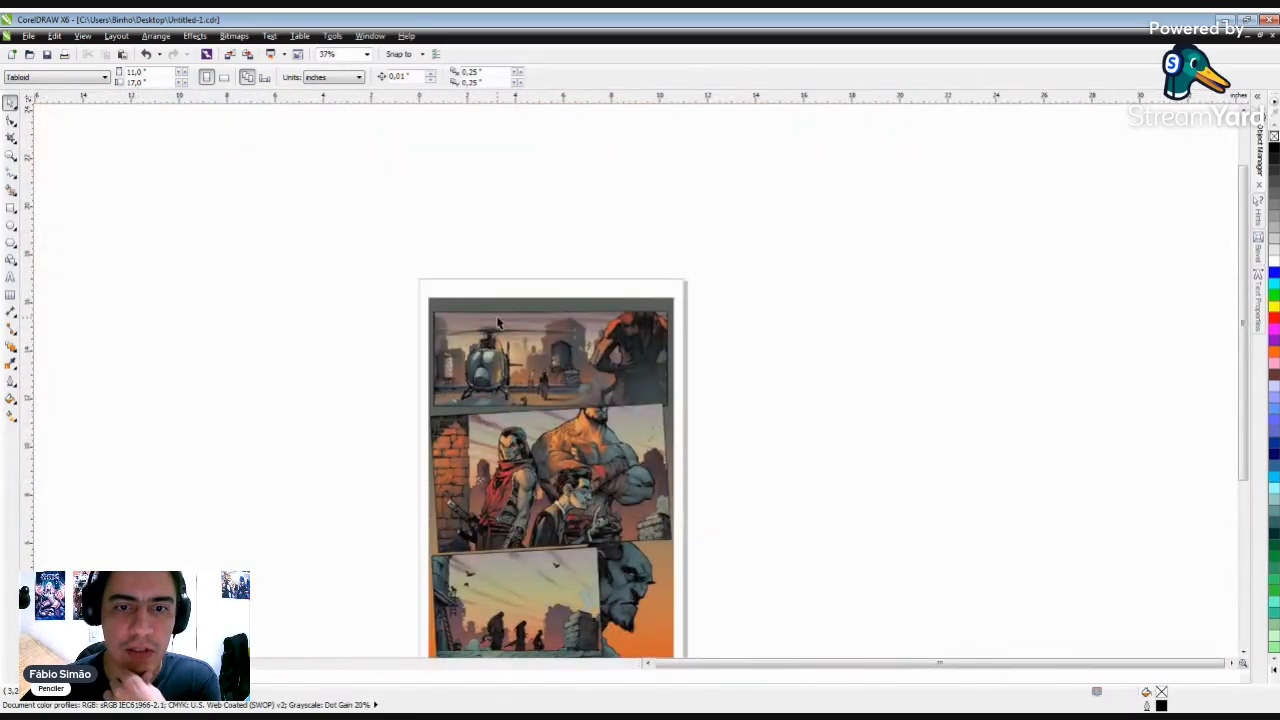
scroll(500, 326, up, 2)
scroll(518, 408, up, 2)
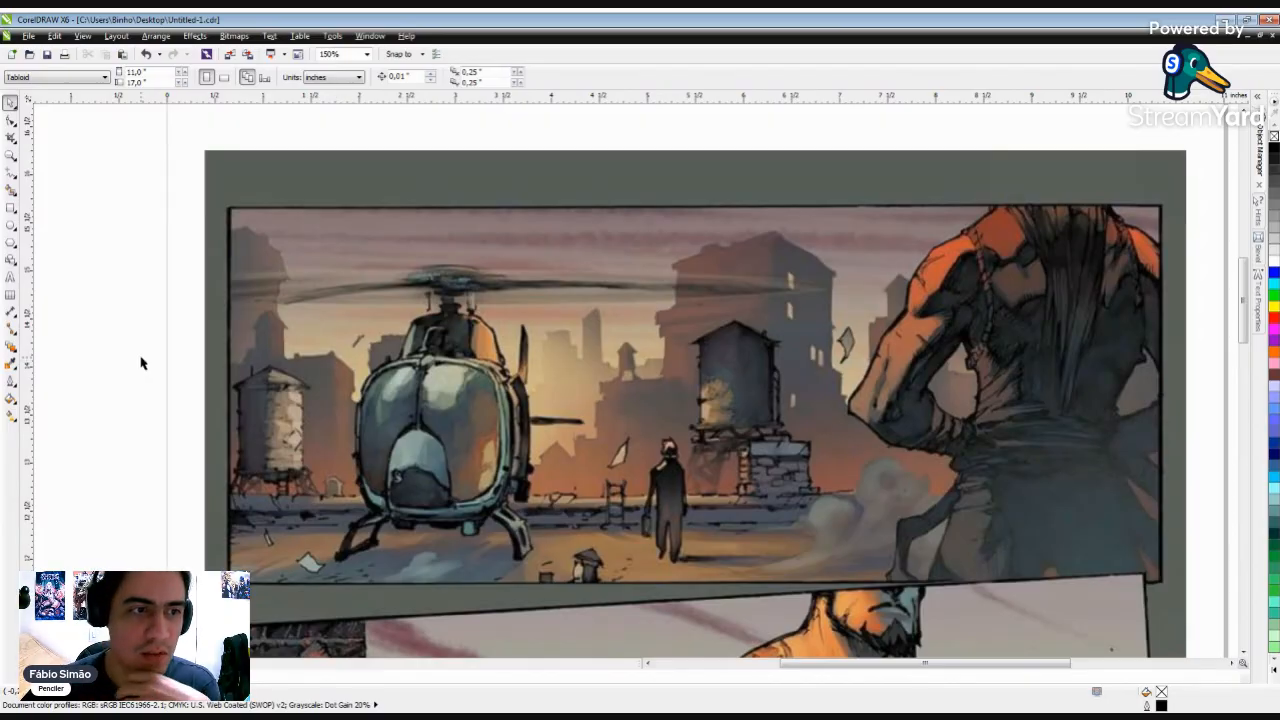
click(10, 208)
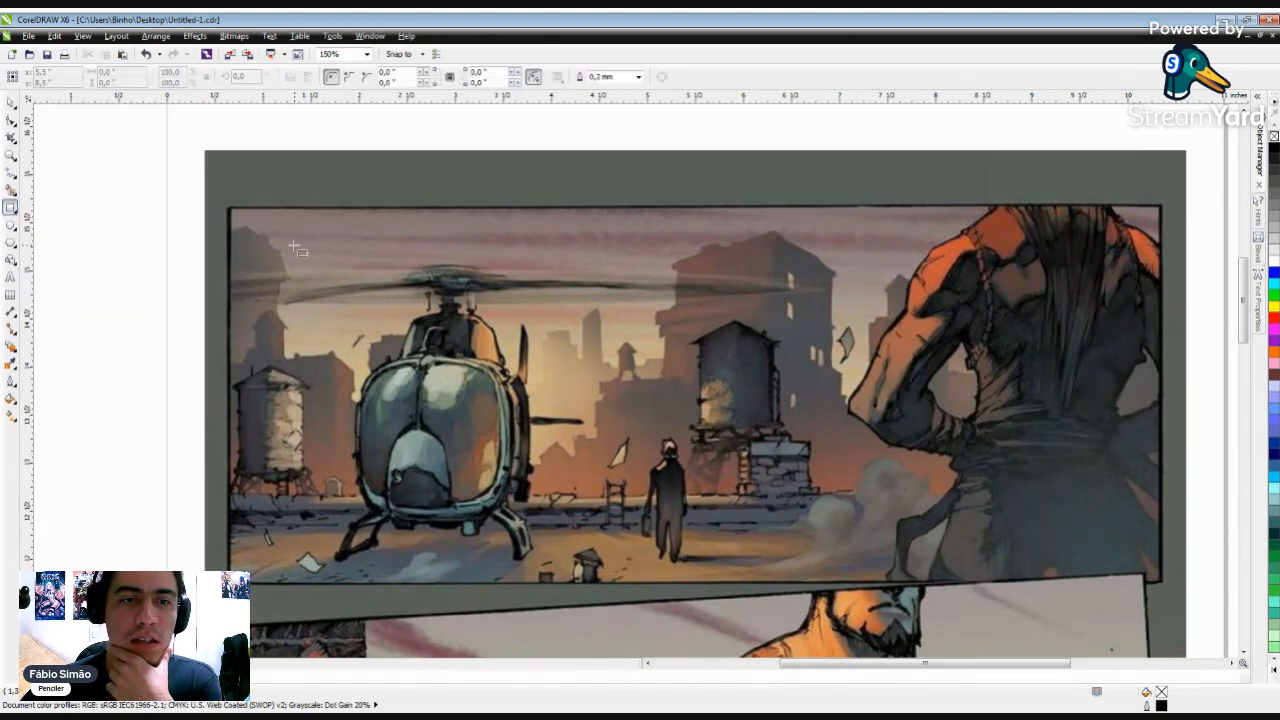
drag(287, 242, 301, 252)
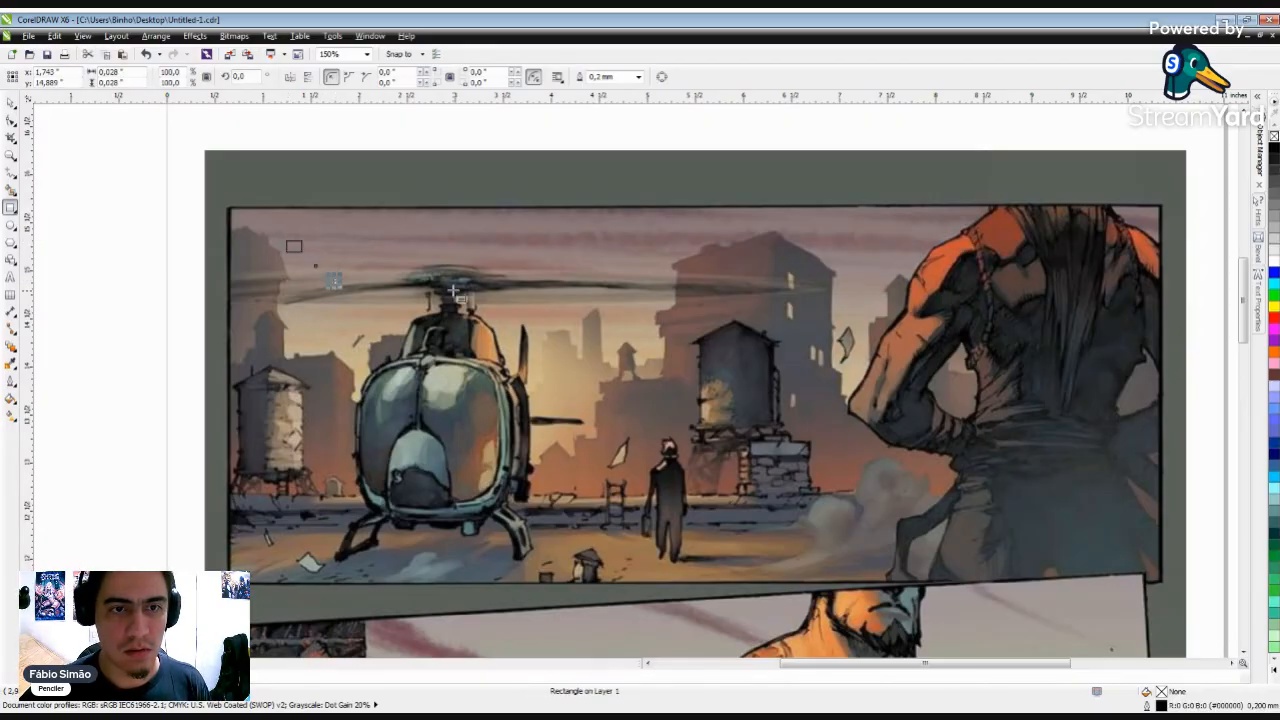
click(10, 102)
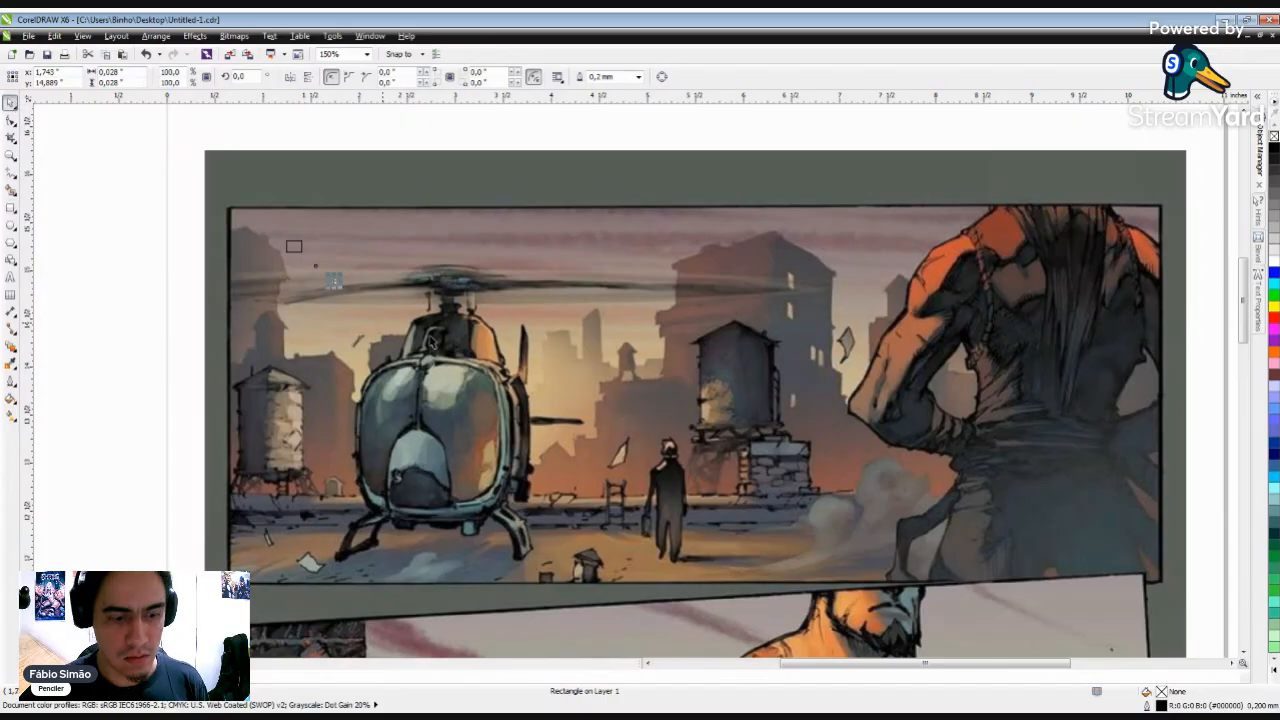
key(ctrl+z)
key(ctrl+z)
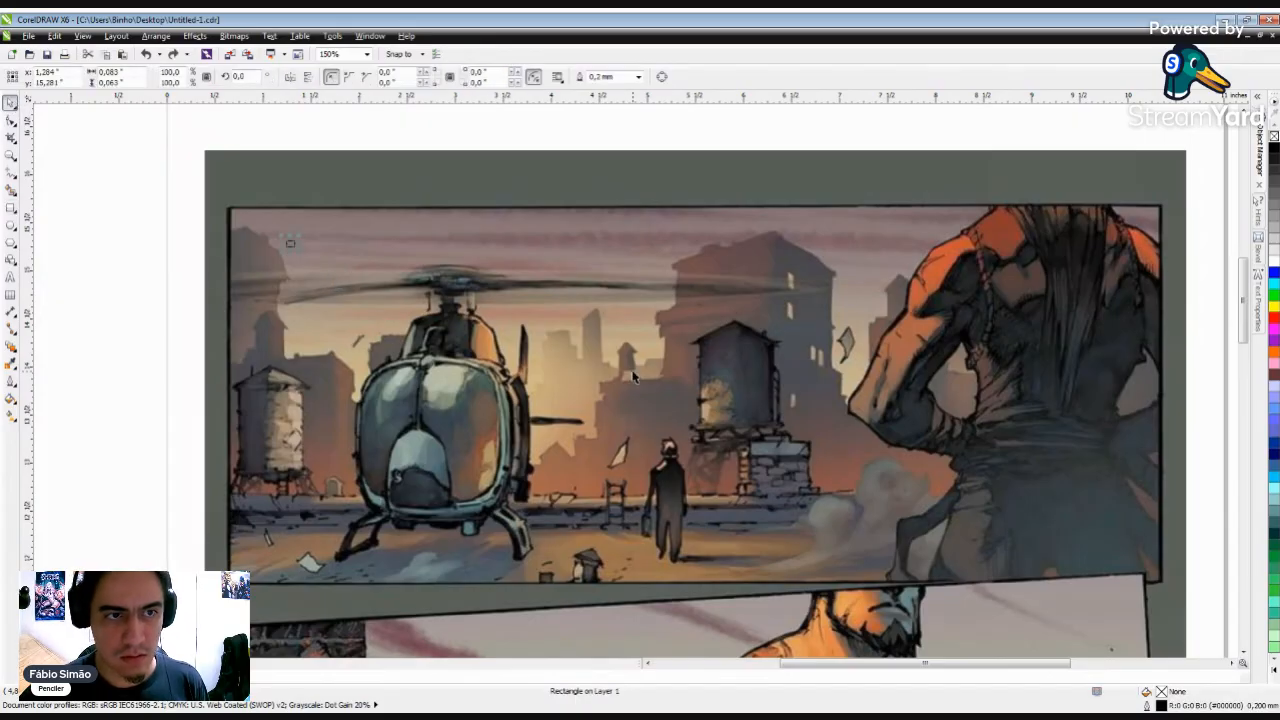
key(ctrl+z)
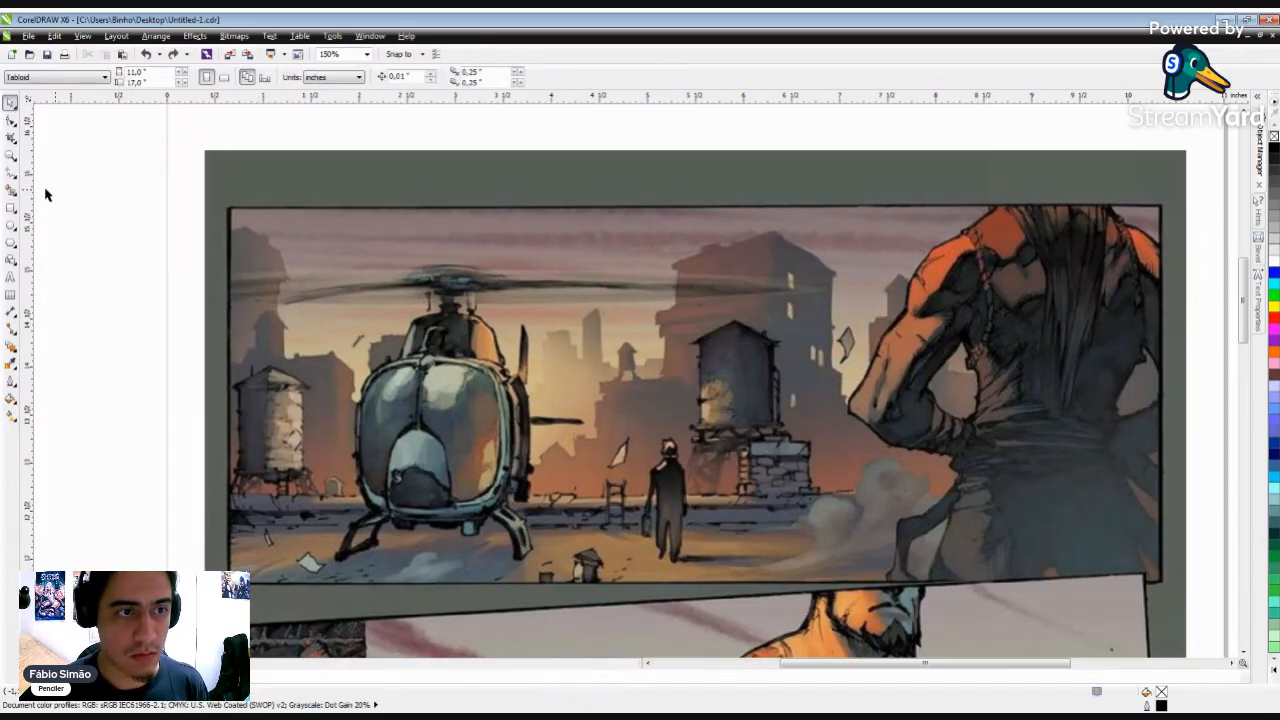
Draw a caption rectangle about 1.99 by 0.86 inches above the helicopter in the first panel and fill it with yellow.
click(10, 208)
mouse_move(272, 243)
mouse_down()
mouse_move(335, 290)
mouse_move(469, 329)
mouse_up()
scroll(480, 274, down, 4)
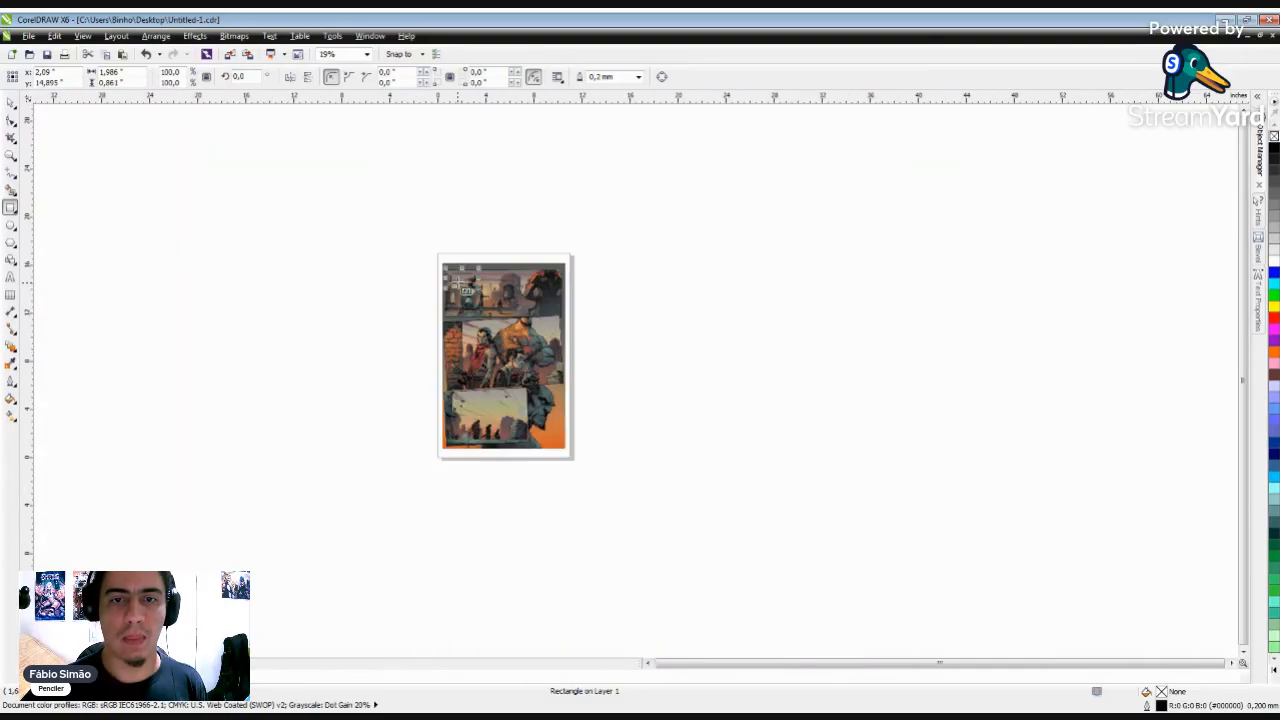
scroll(376, 284, up, 4)
scroll(700, 290, up, 1)
scroll(735, 268, down, 1)
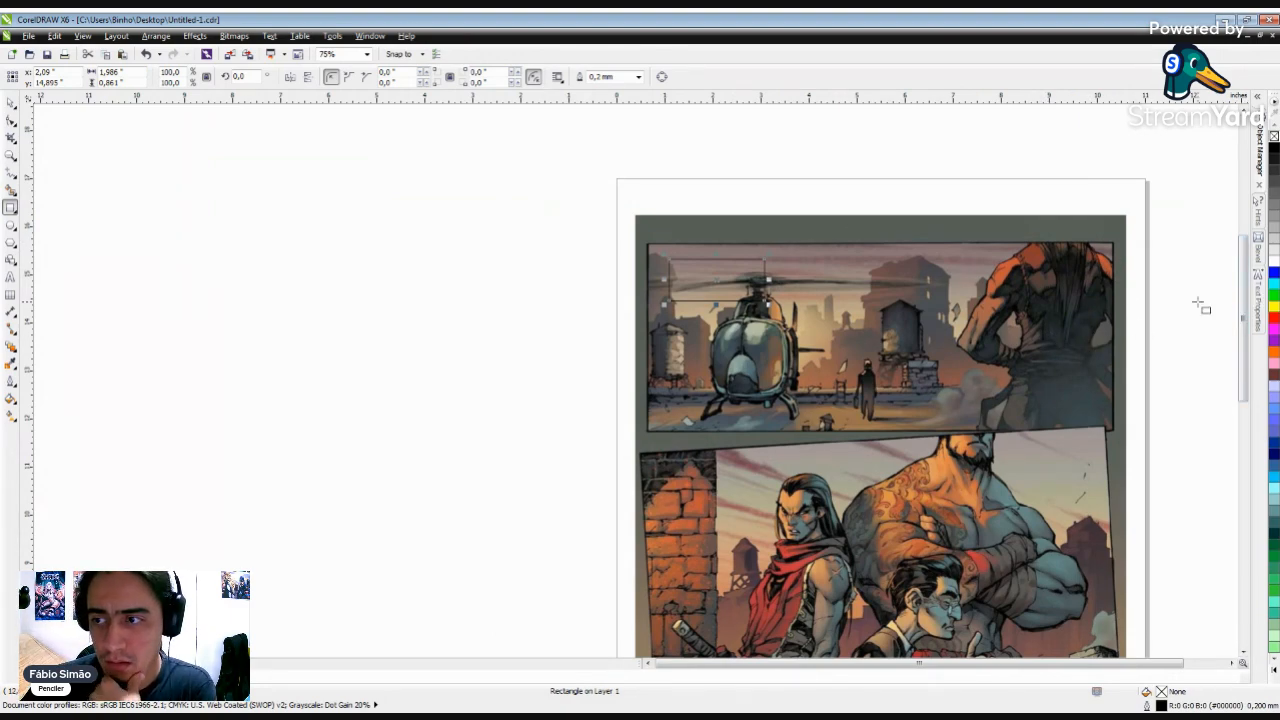
click(1274, 306)
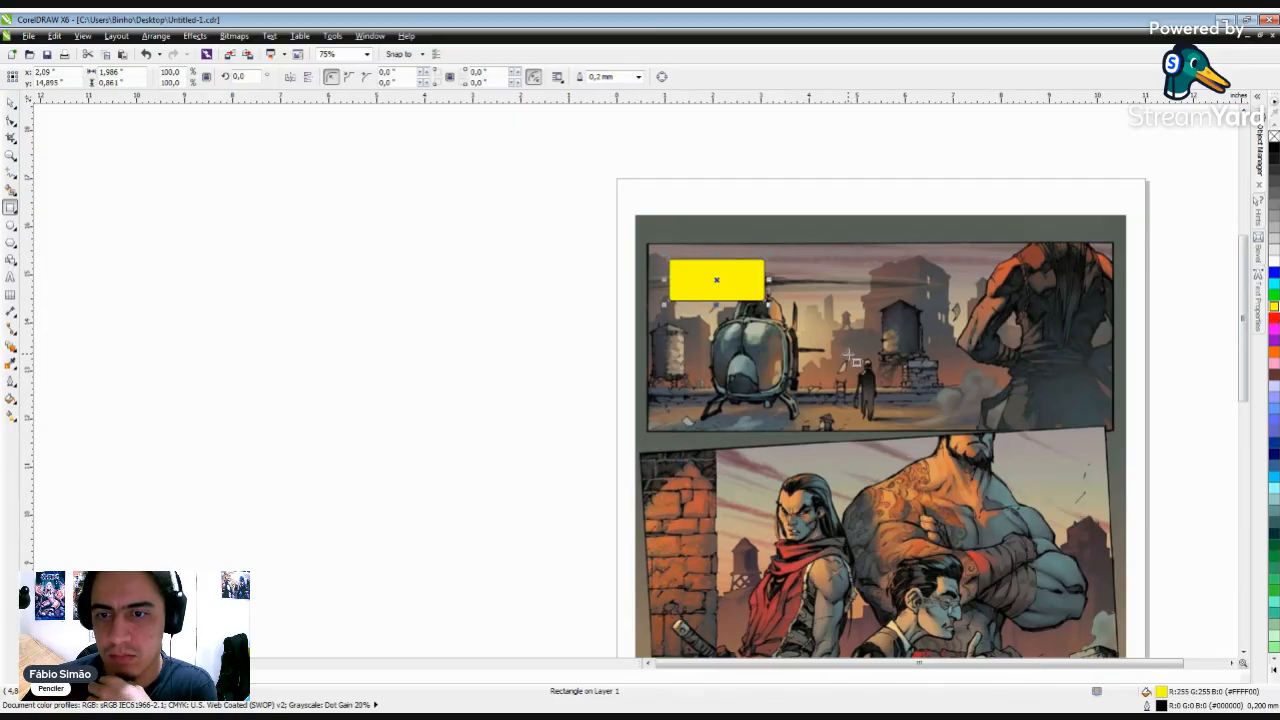
click(11, 105)
click(334, 309)
scroll(331, 277, down, 2)
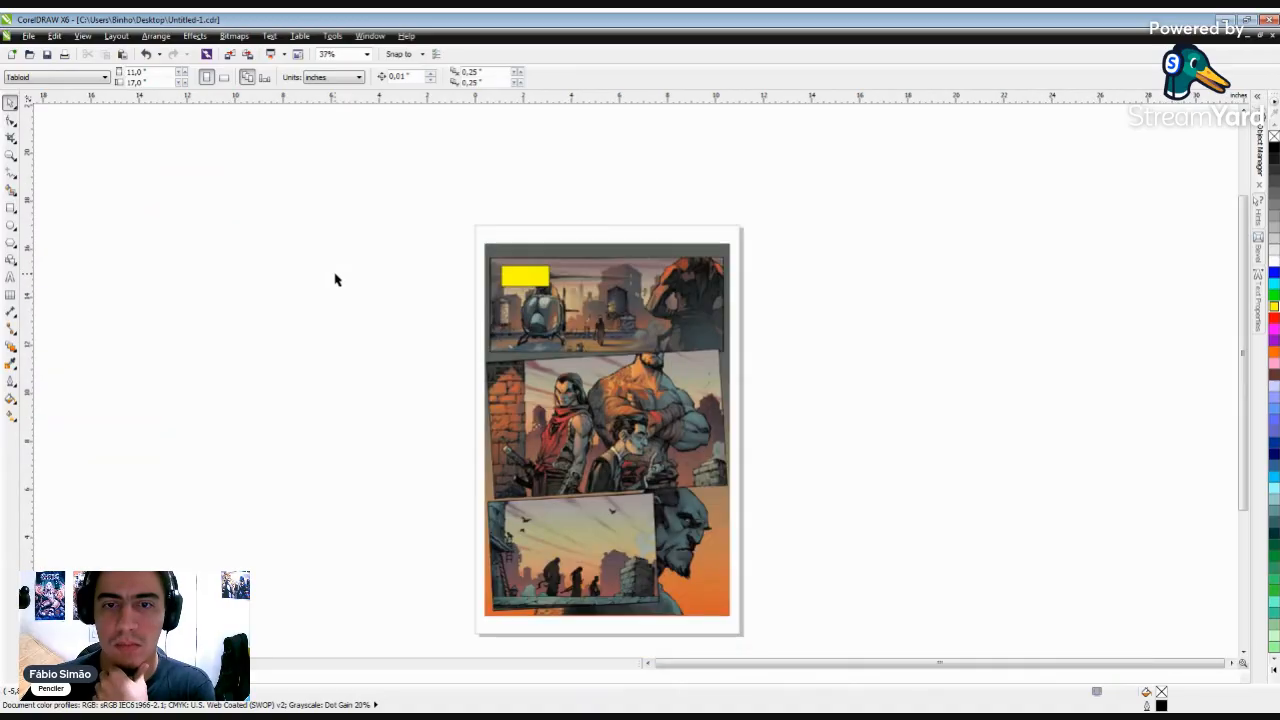
Give the yellow rectangle a 1.5 mm outline with rounded corners and round line caps, placed behind the fill and scaling with the image.
scroll(487, 287, up, 4)
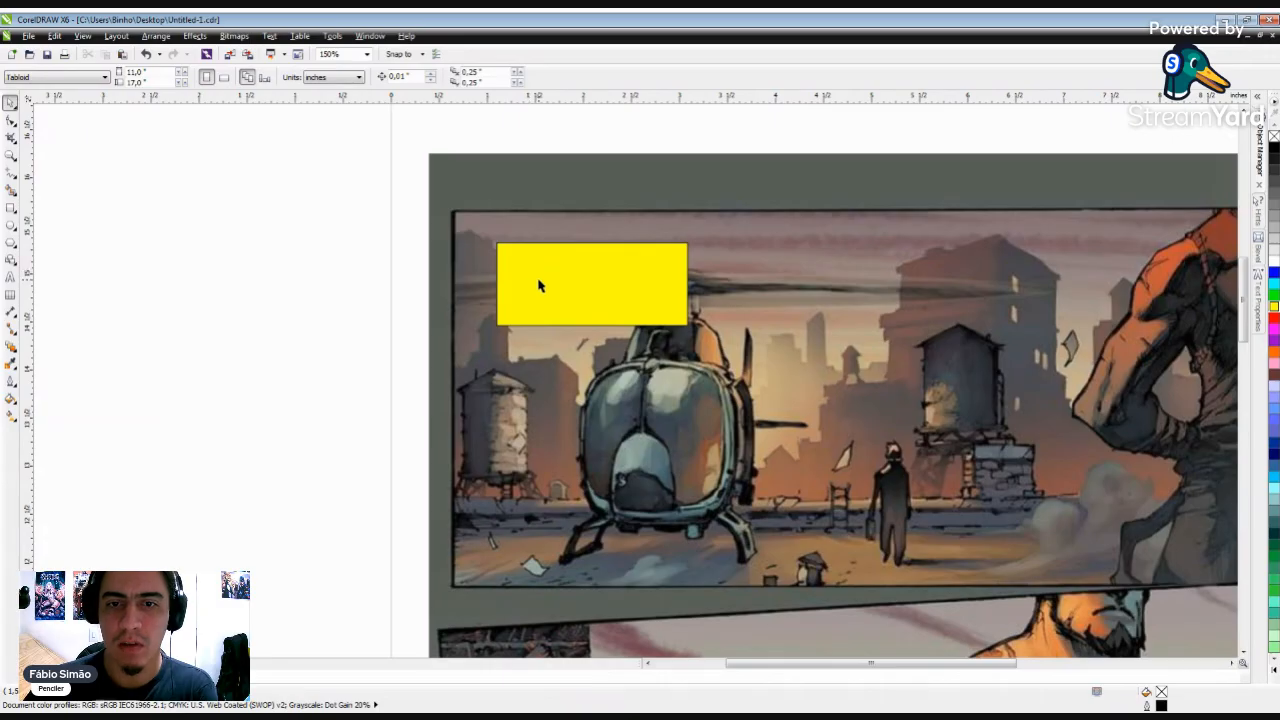
click(538, 280)
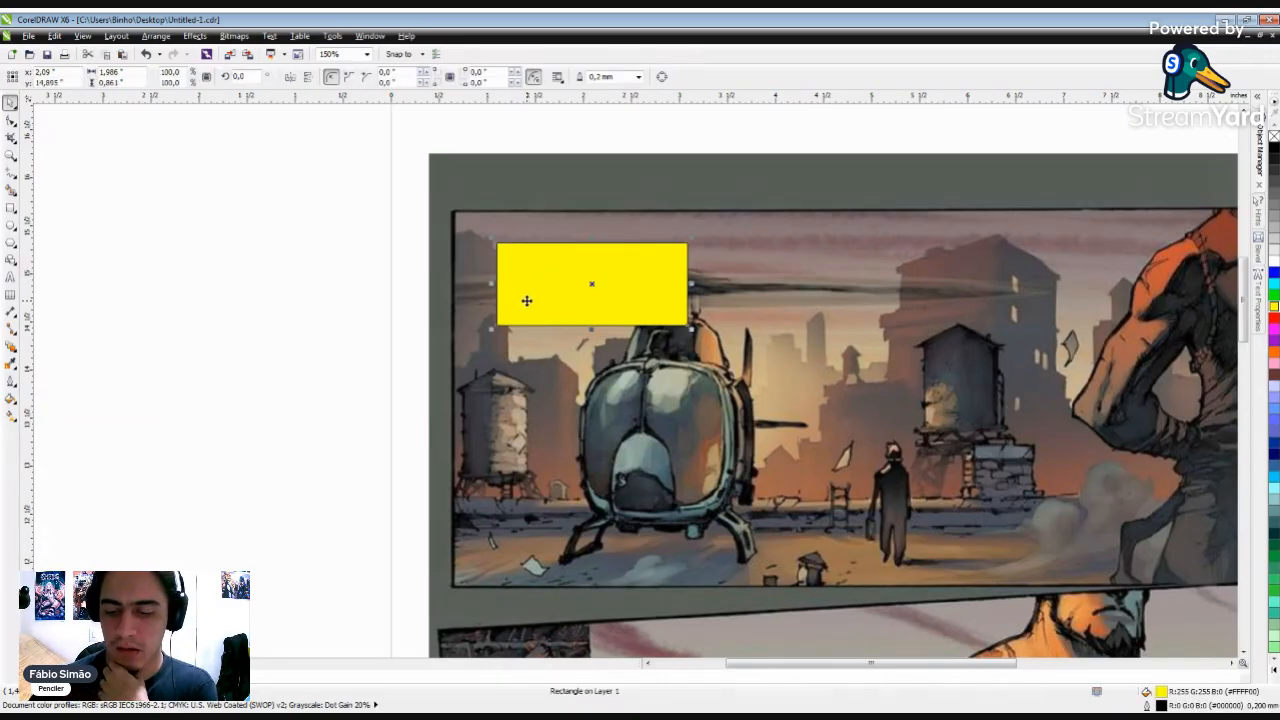
key(F12)
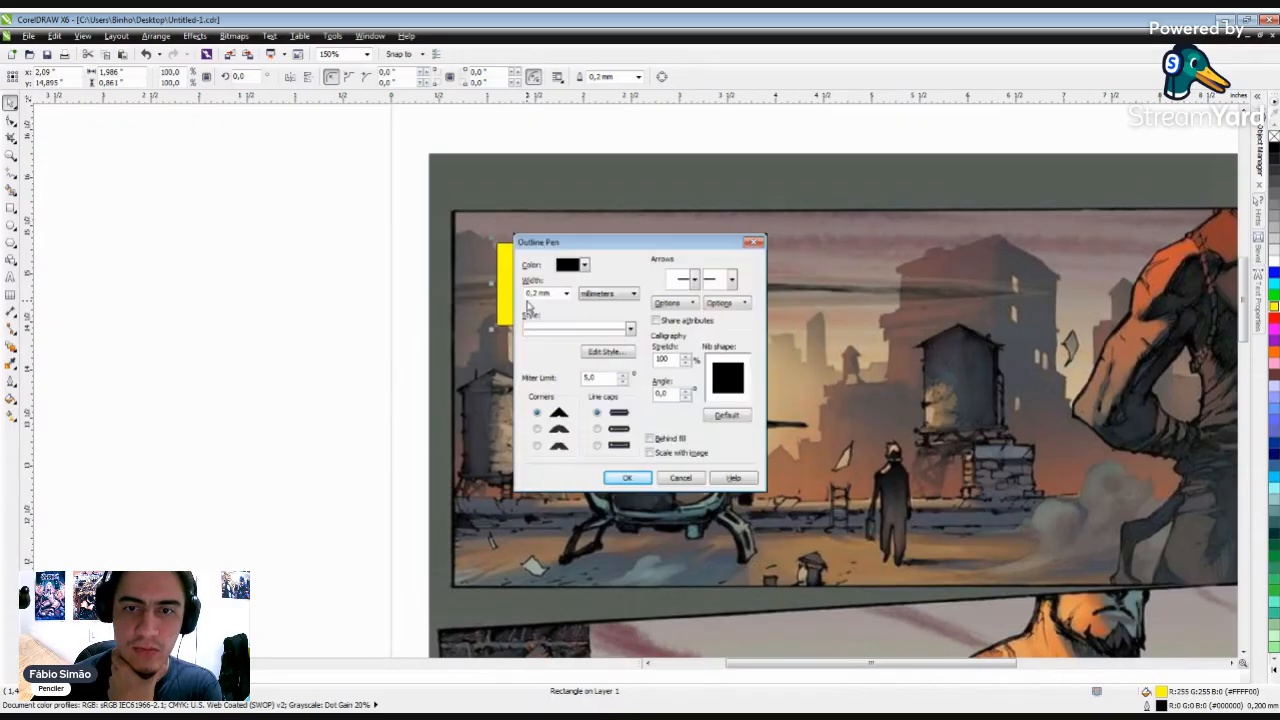
drag(658, 246, 865, 195)
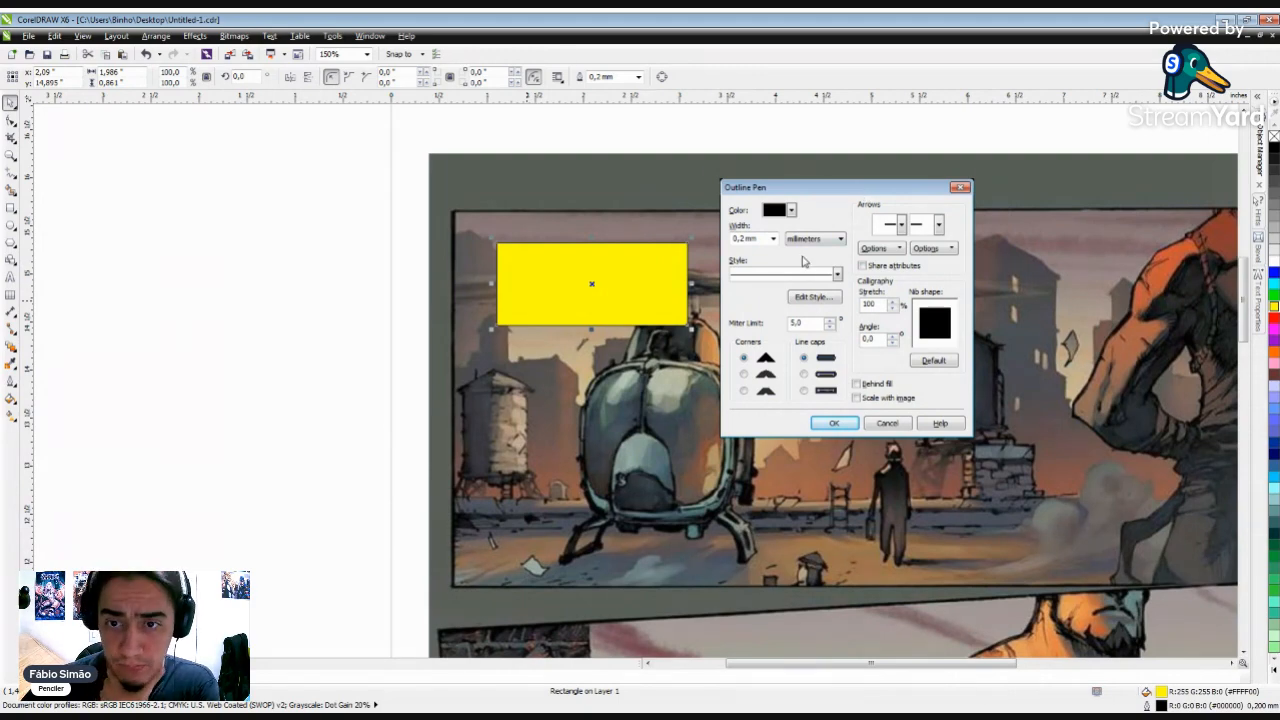
click(773, 239)
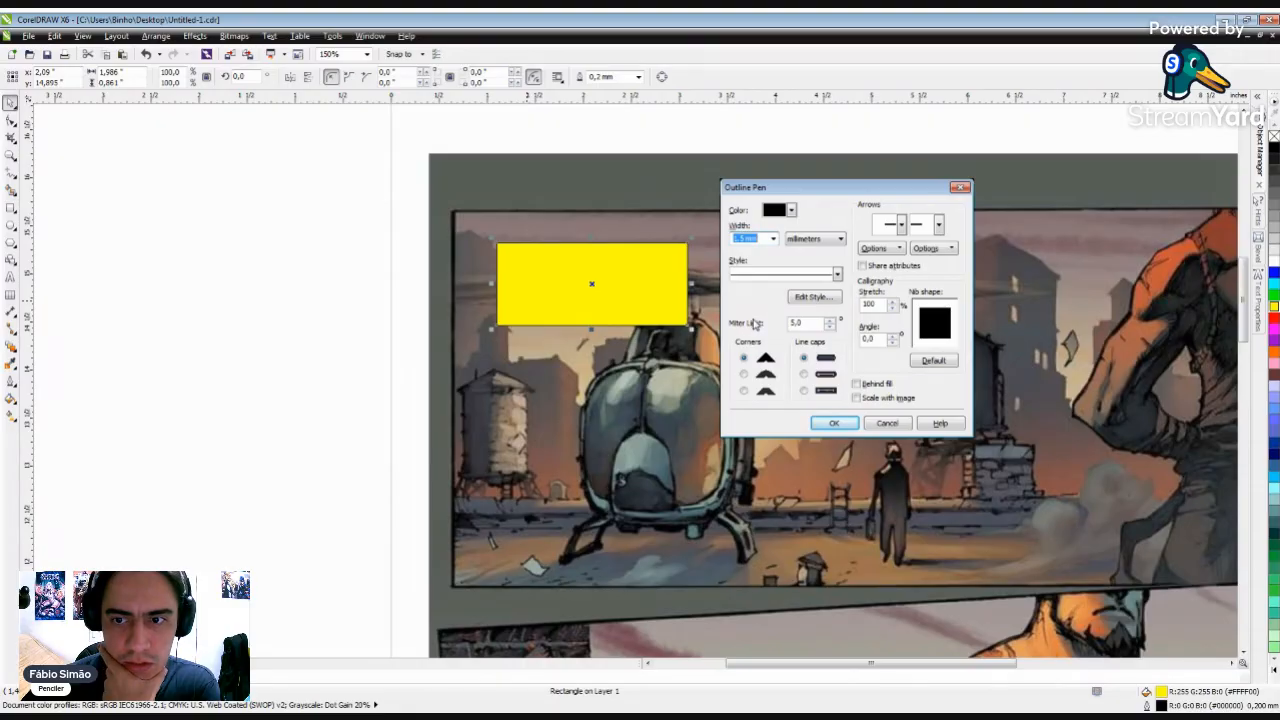
click(744, 375)
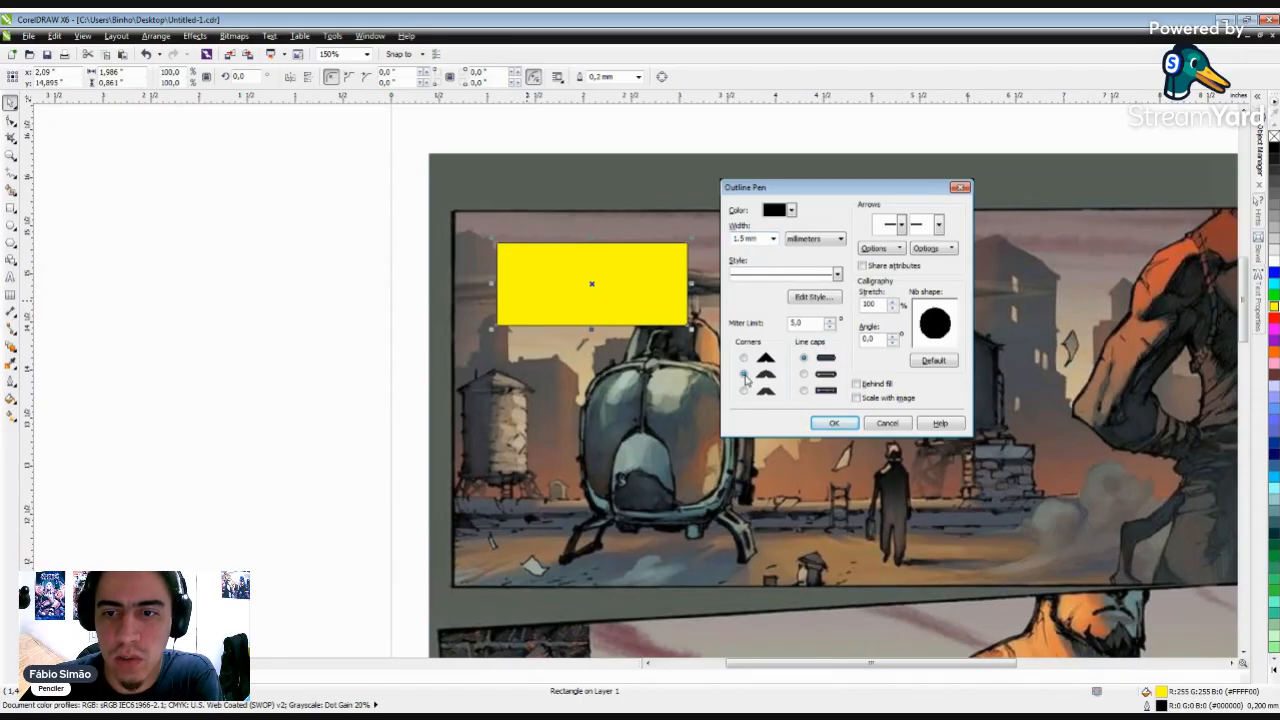
click(804, 375)
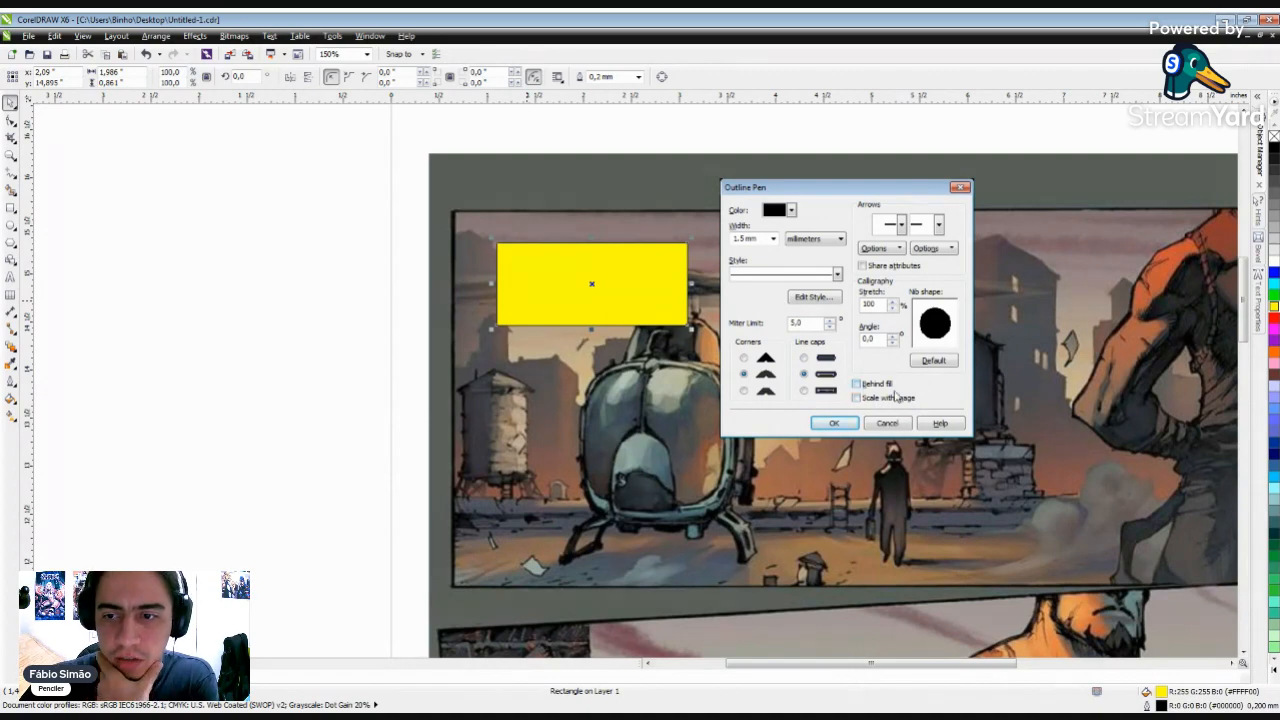
click(857, 384)
click(857, 398)
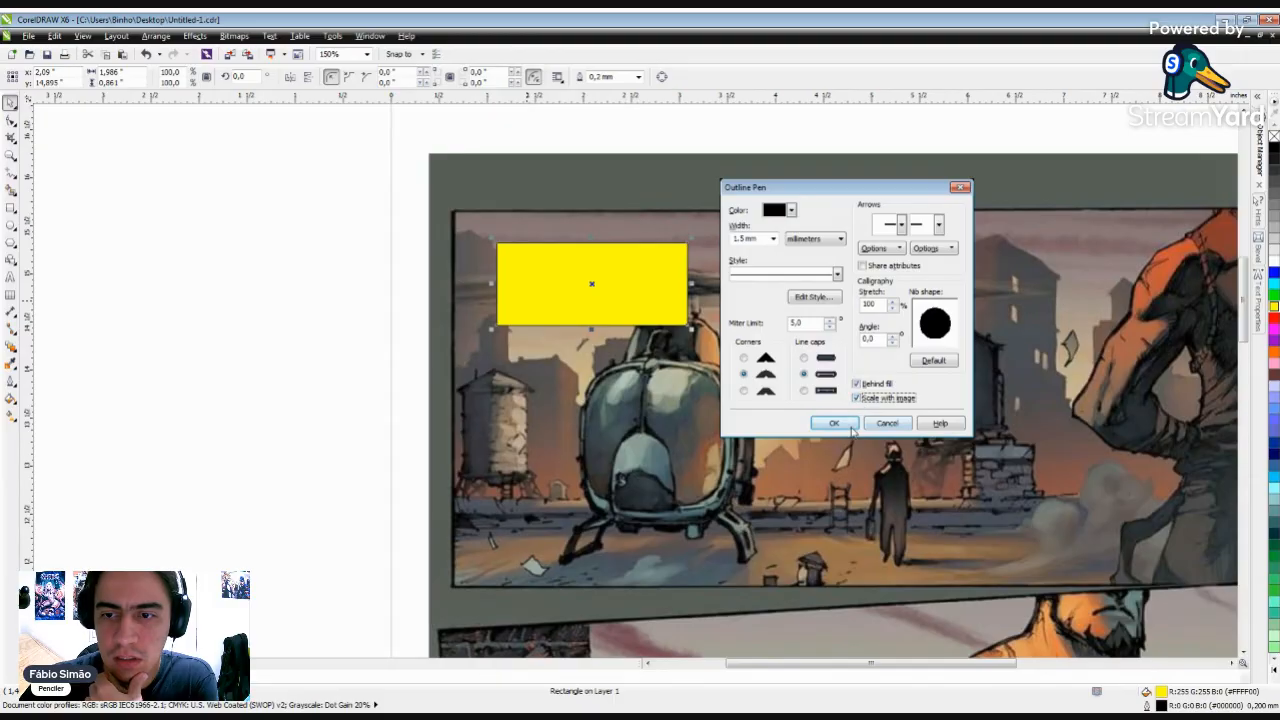
click(836, 424)
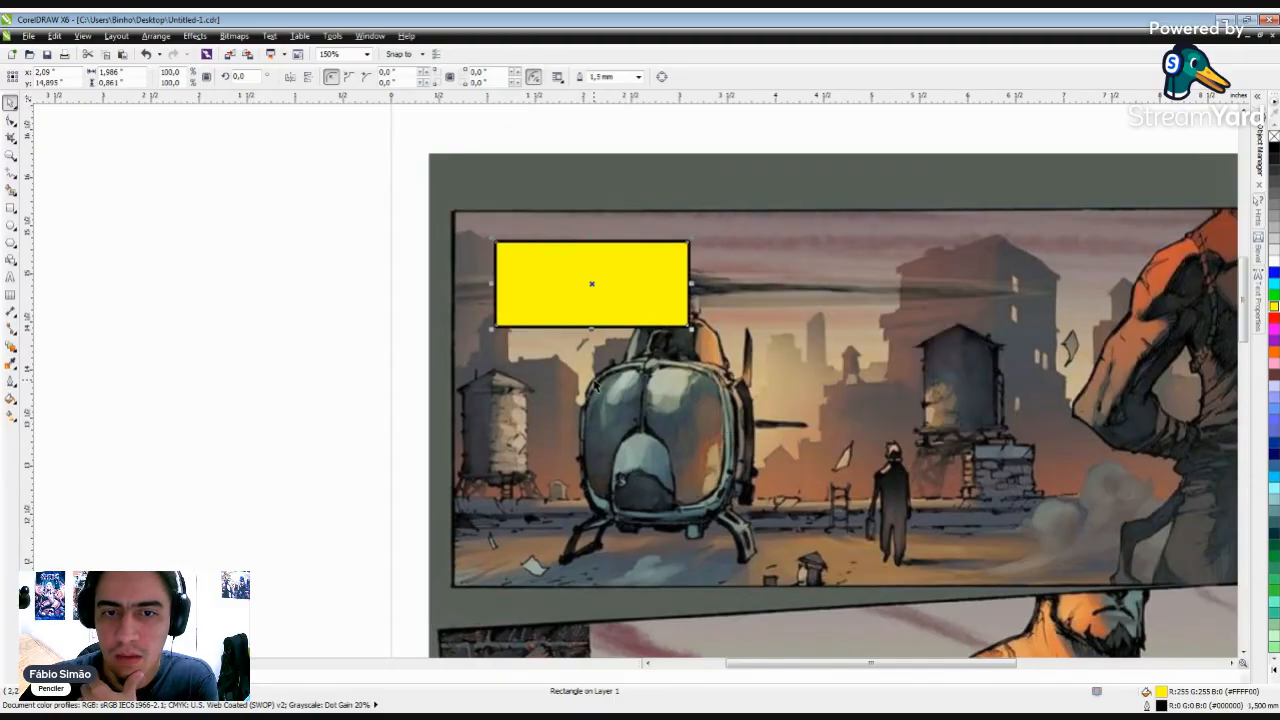
click(322, 343)
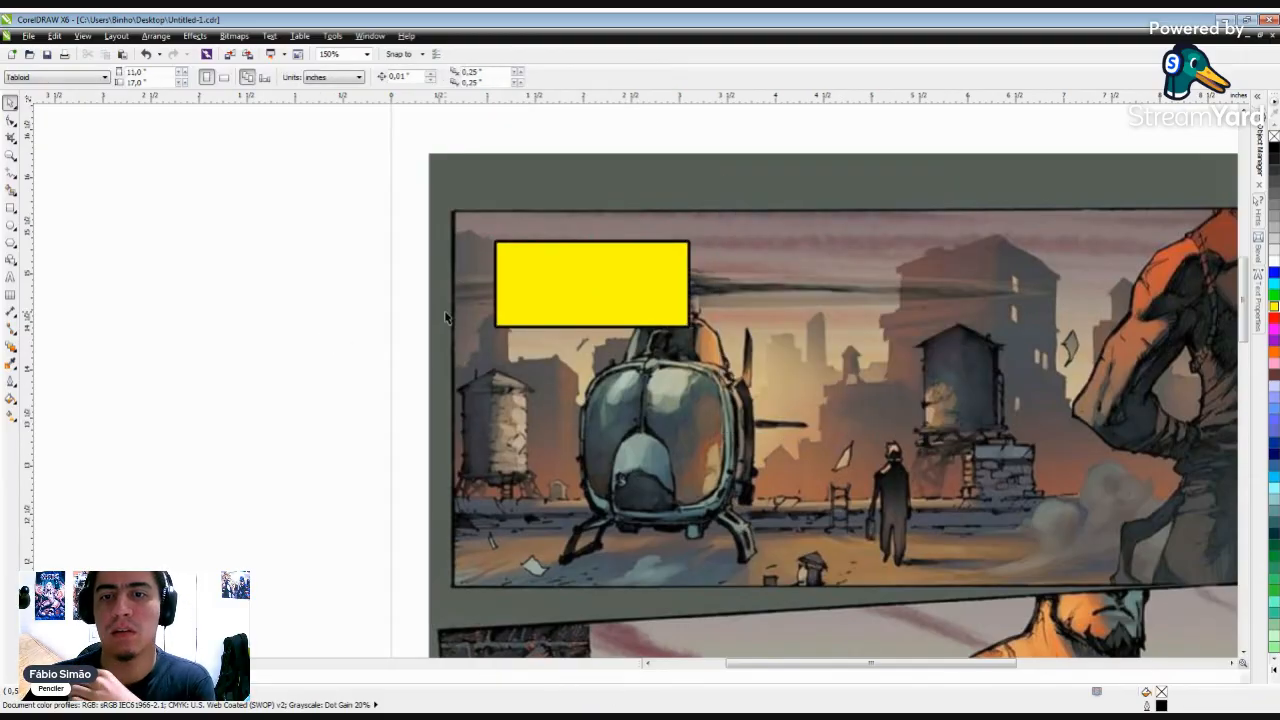
Set up a linear two-color fountain fill for the yellow rectangle with Deep Yellow as the starting color.
click(600, 289)
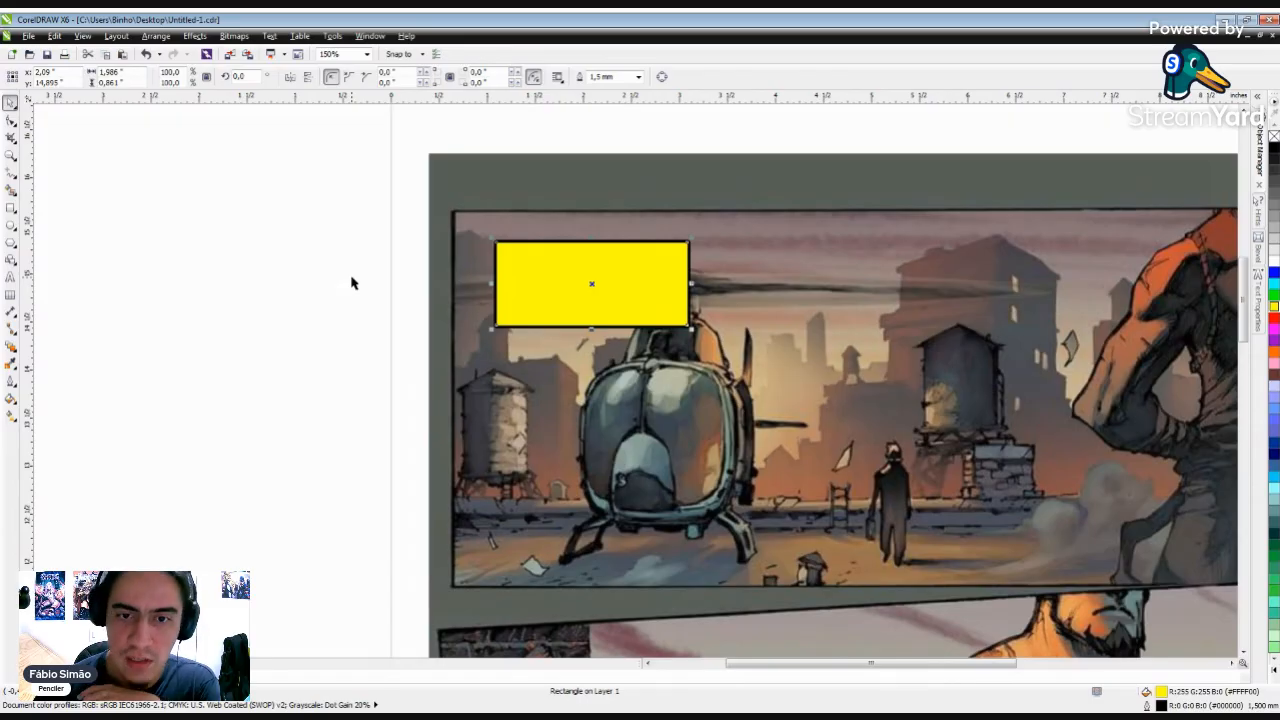
key(F11)
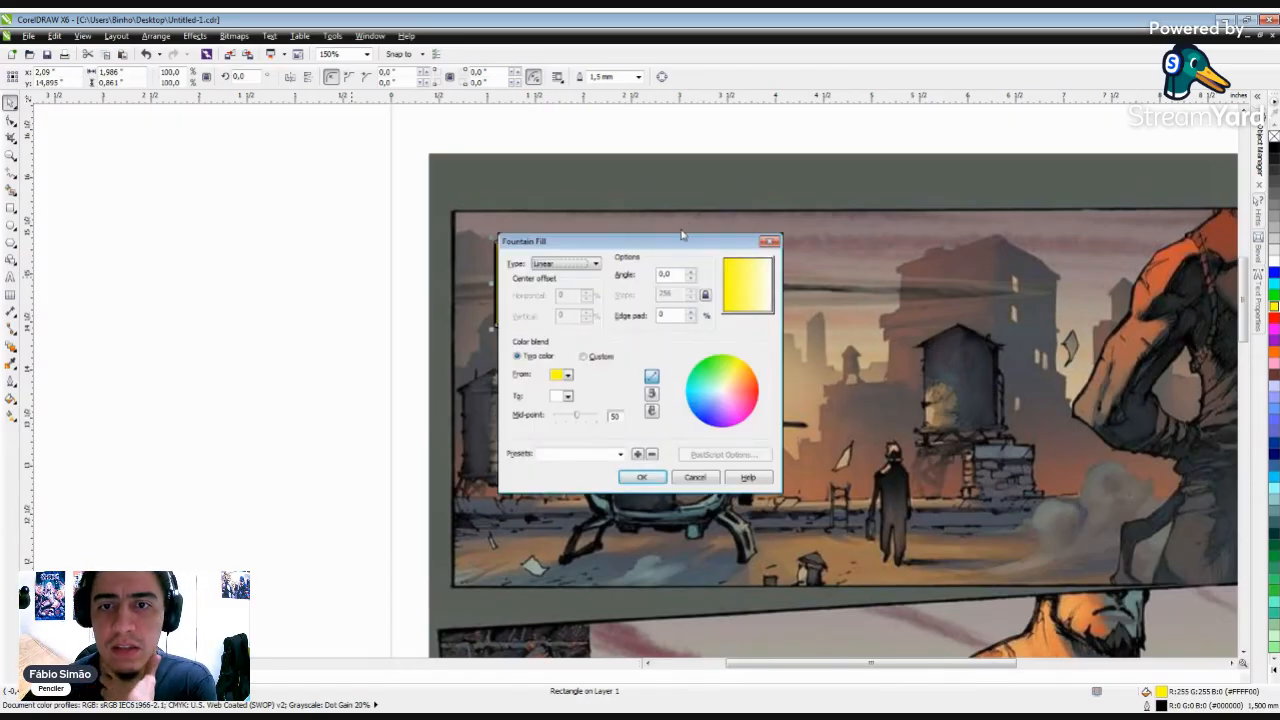
drag(664, 243, 875, 209)
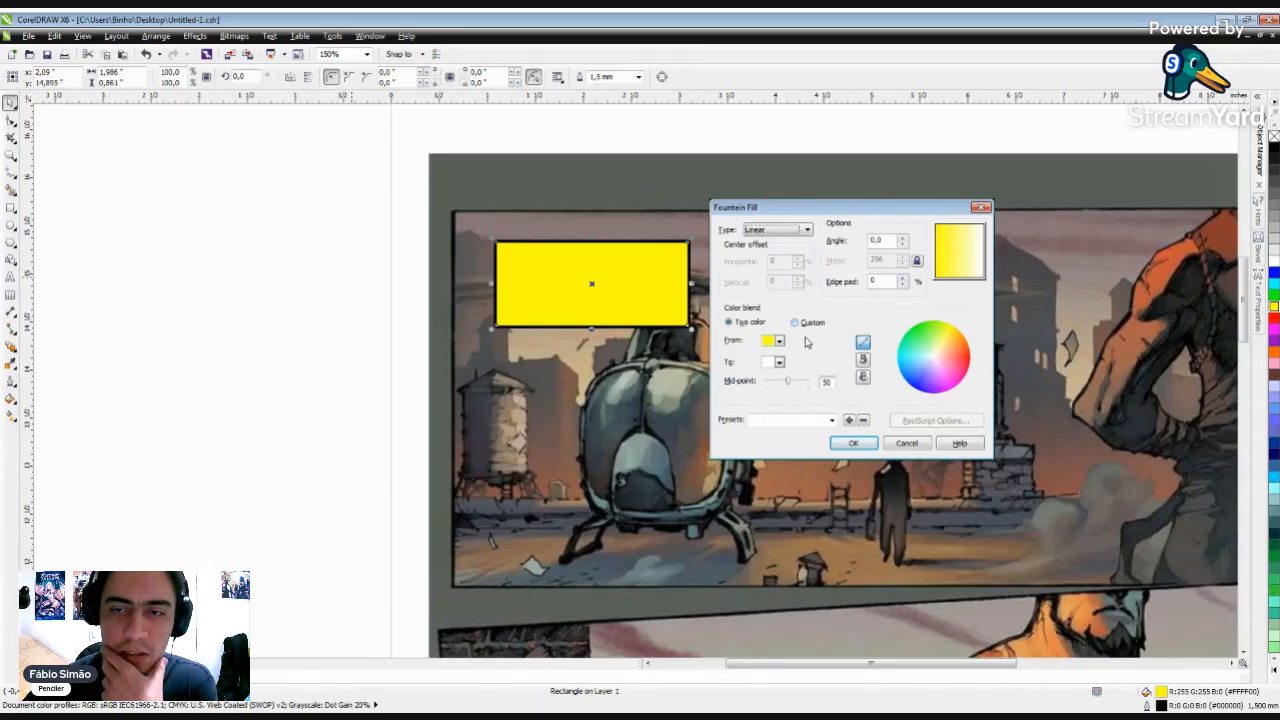
click(808, 233)
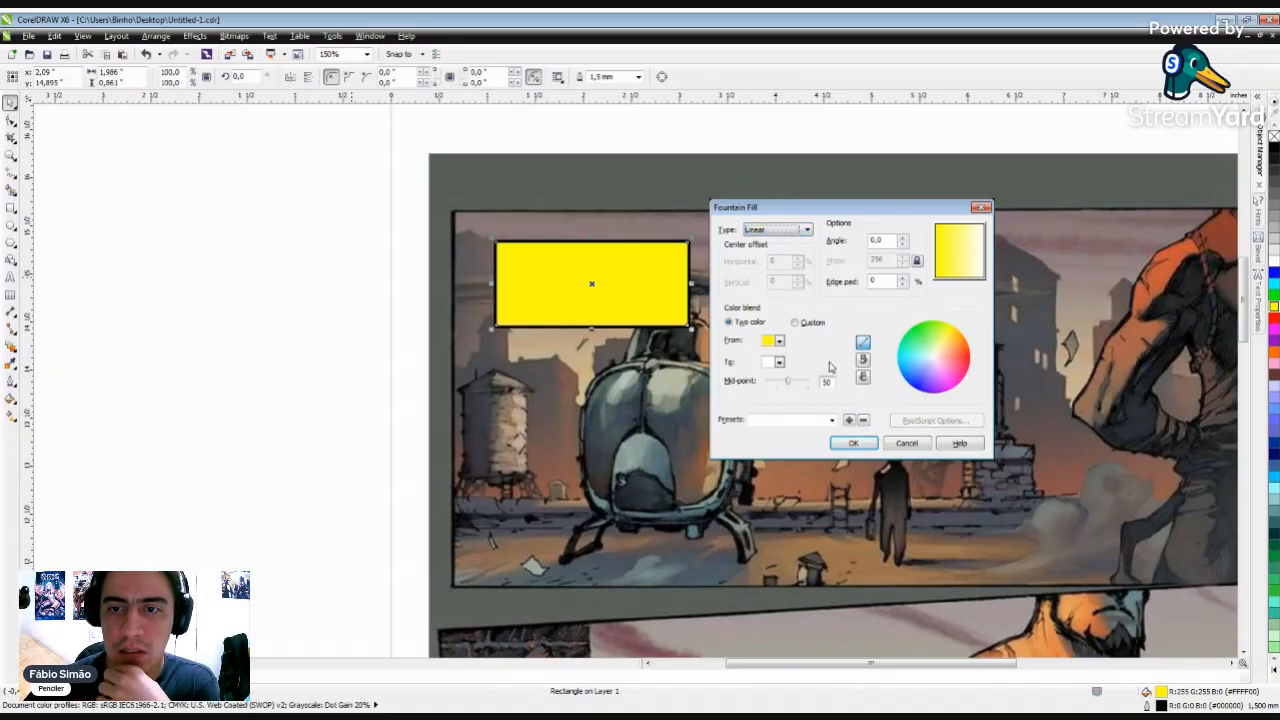
click(779, 341)
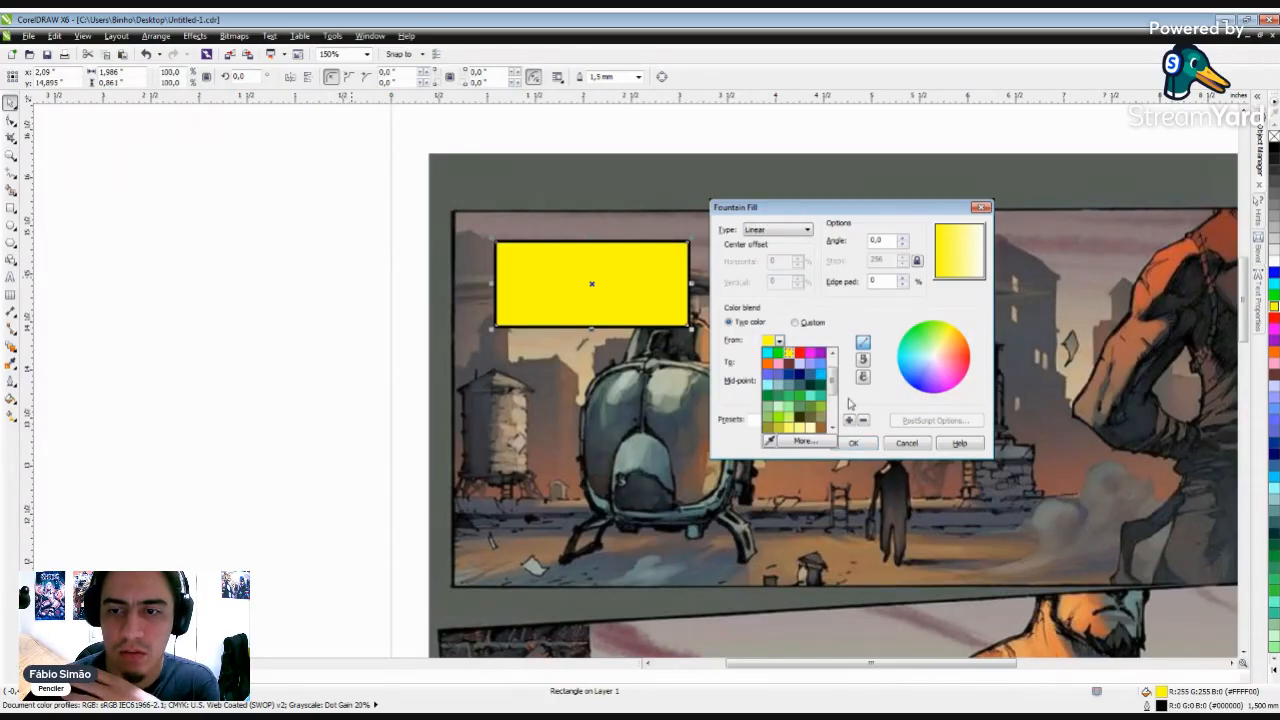
drag(830, 380, 830, 387)
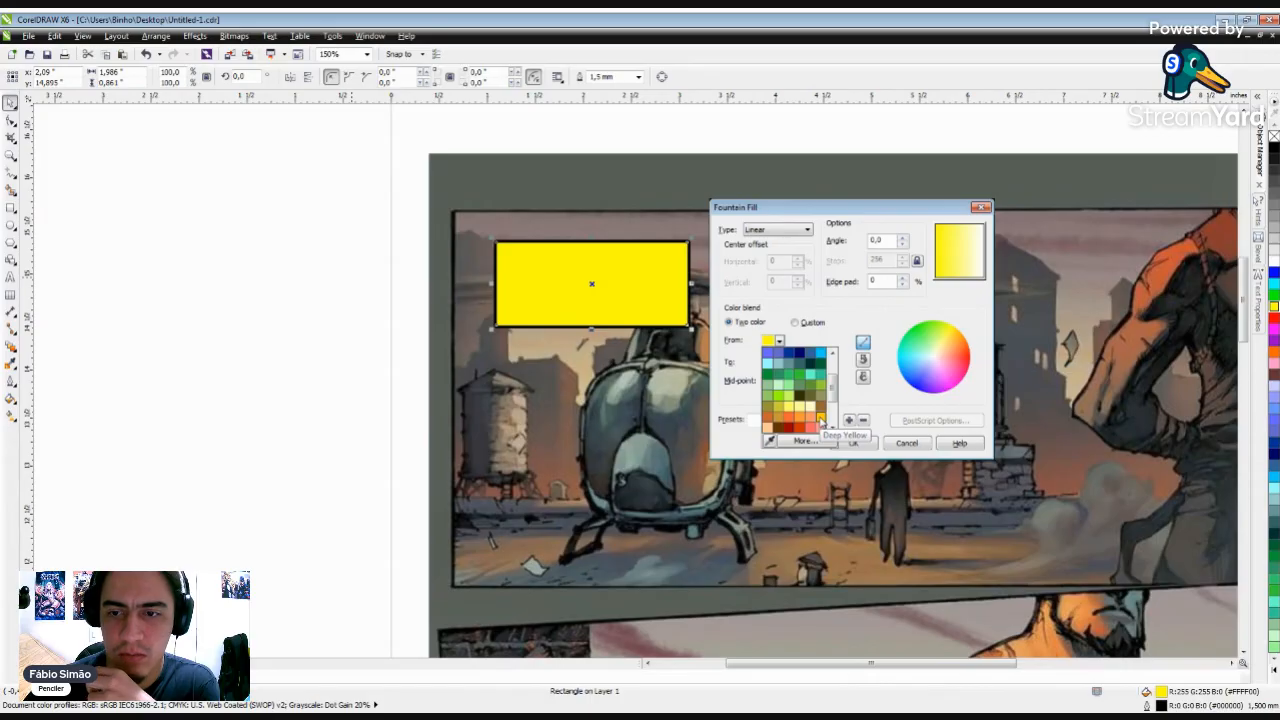
click(820, 420)
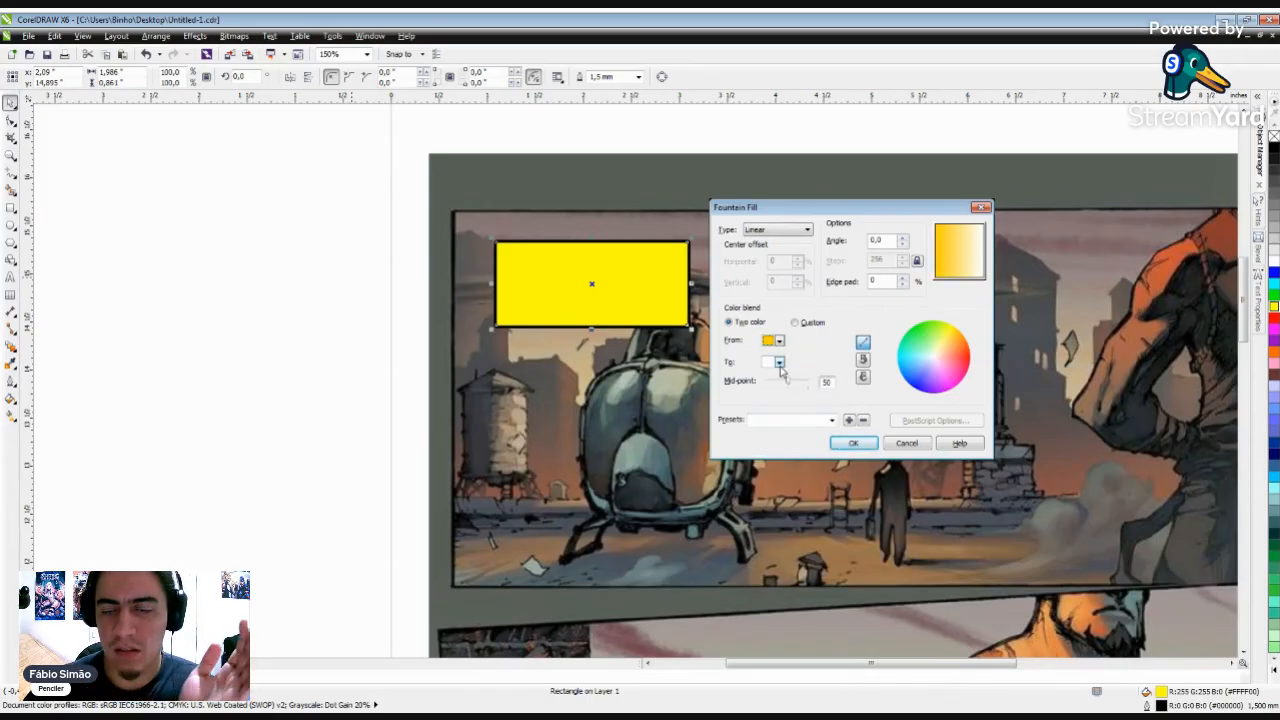
Set the gradient's ending color to orange and tilt its angle to -17.1 degrees.
click(779, 363)
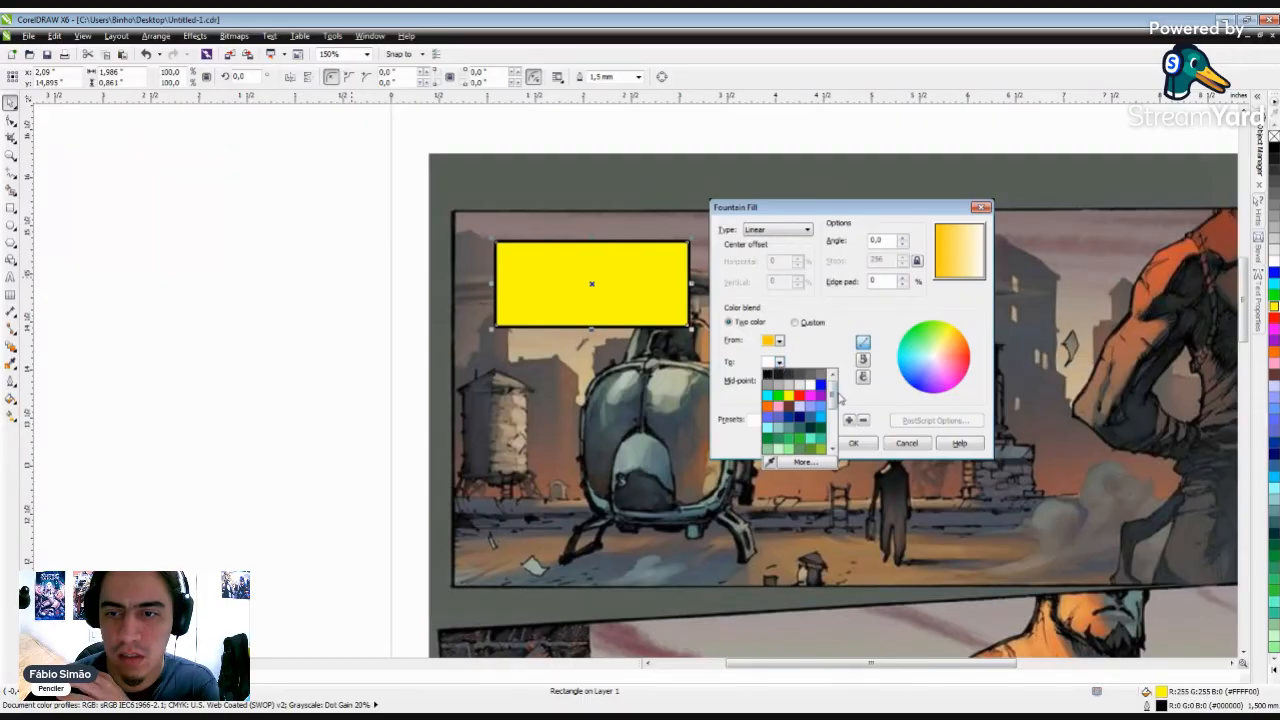
drag(831, 392, 831, 416)
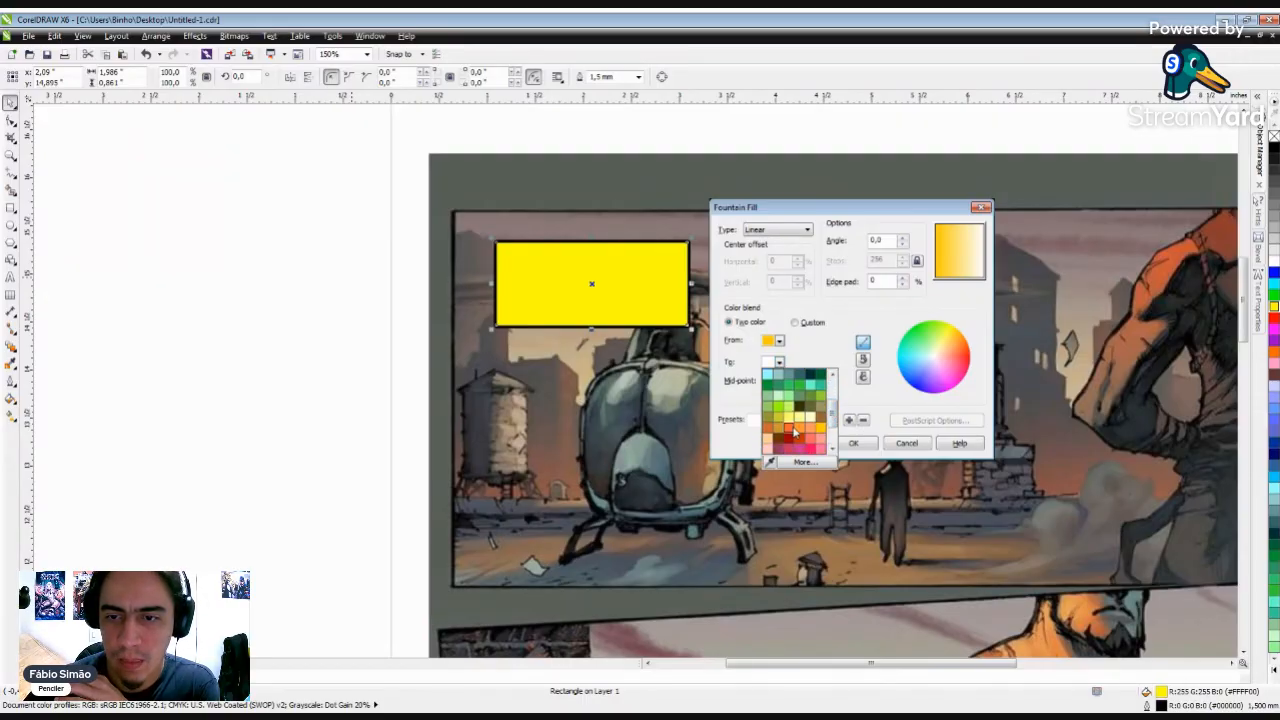
click(793, 432)
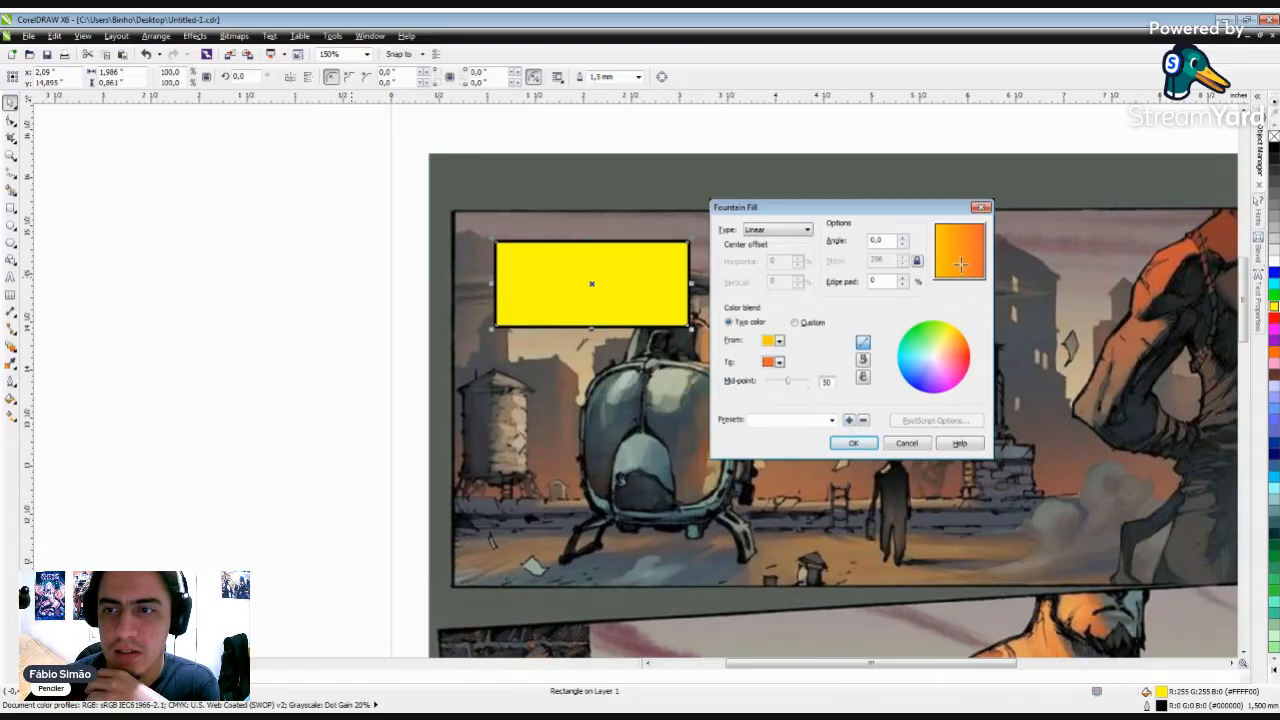
drag(960, 261, 975, 256)
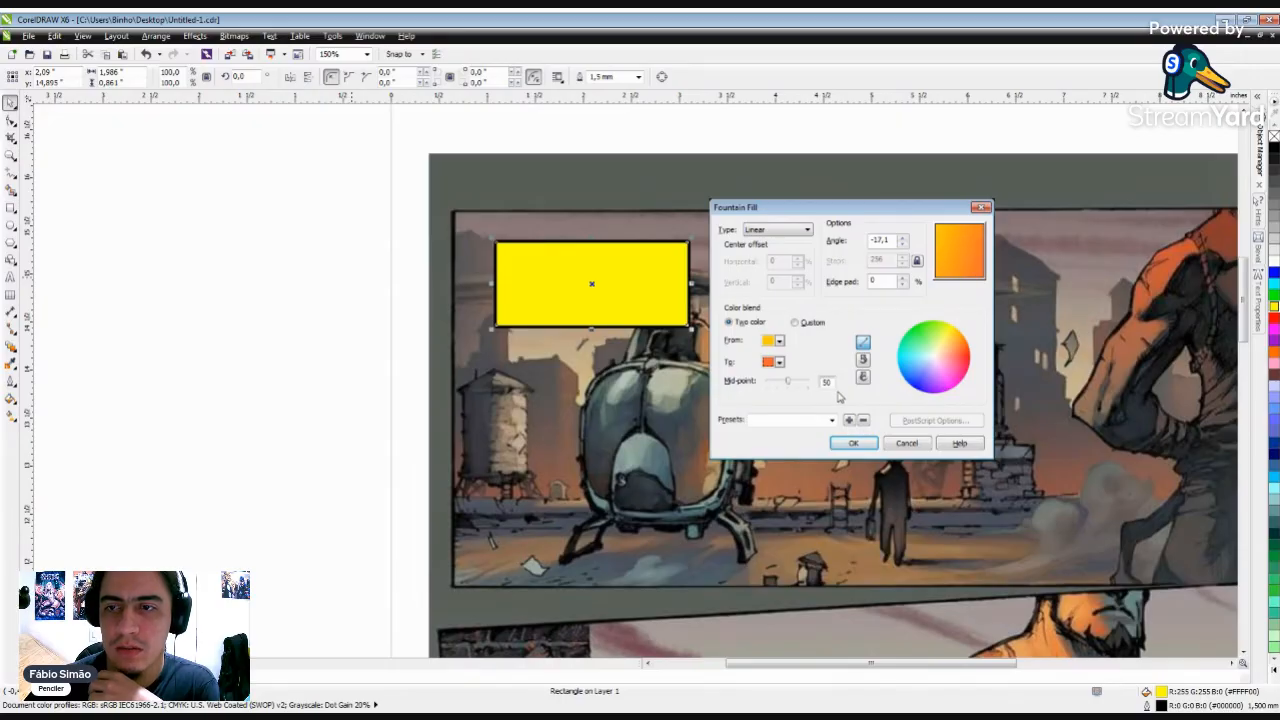
Change the gradient's starting color to a lighter yellow and apply the fountain fill to the caption rectangle.
click(779, 341)
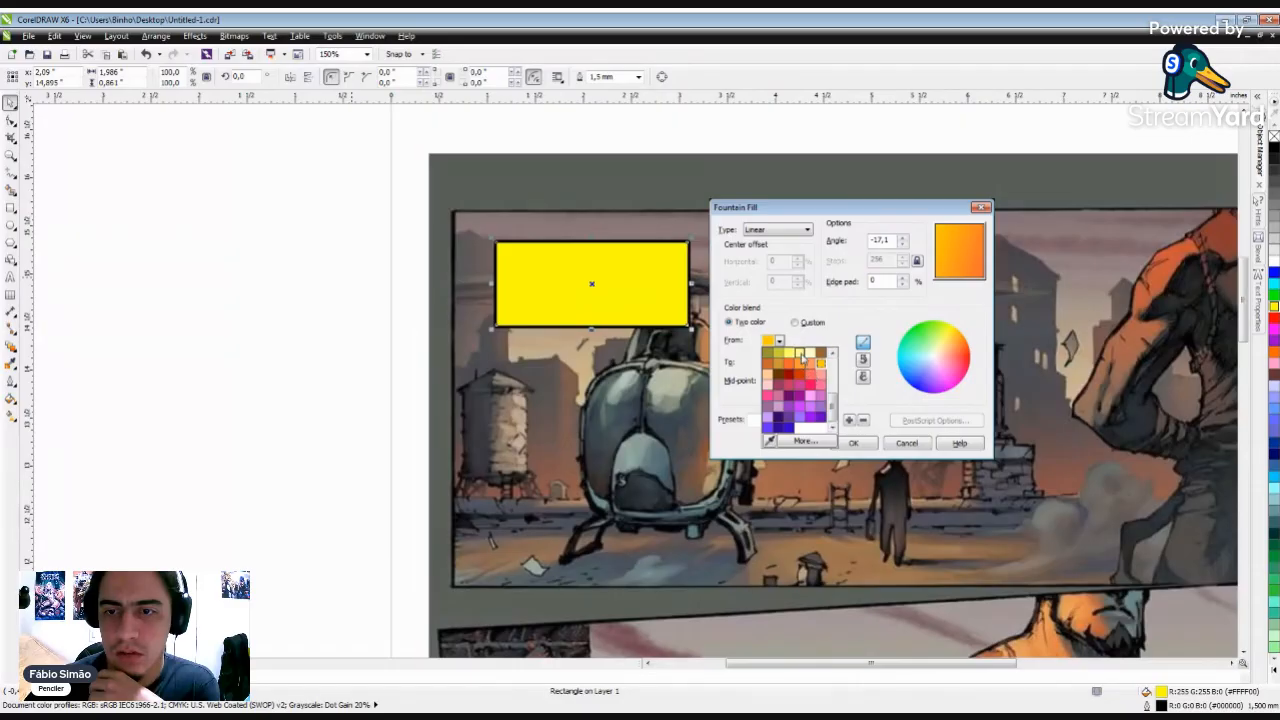
click(801, 352)
click(779, 341)
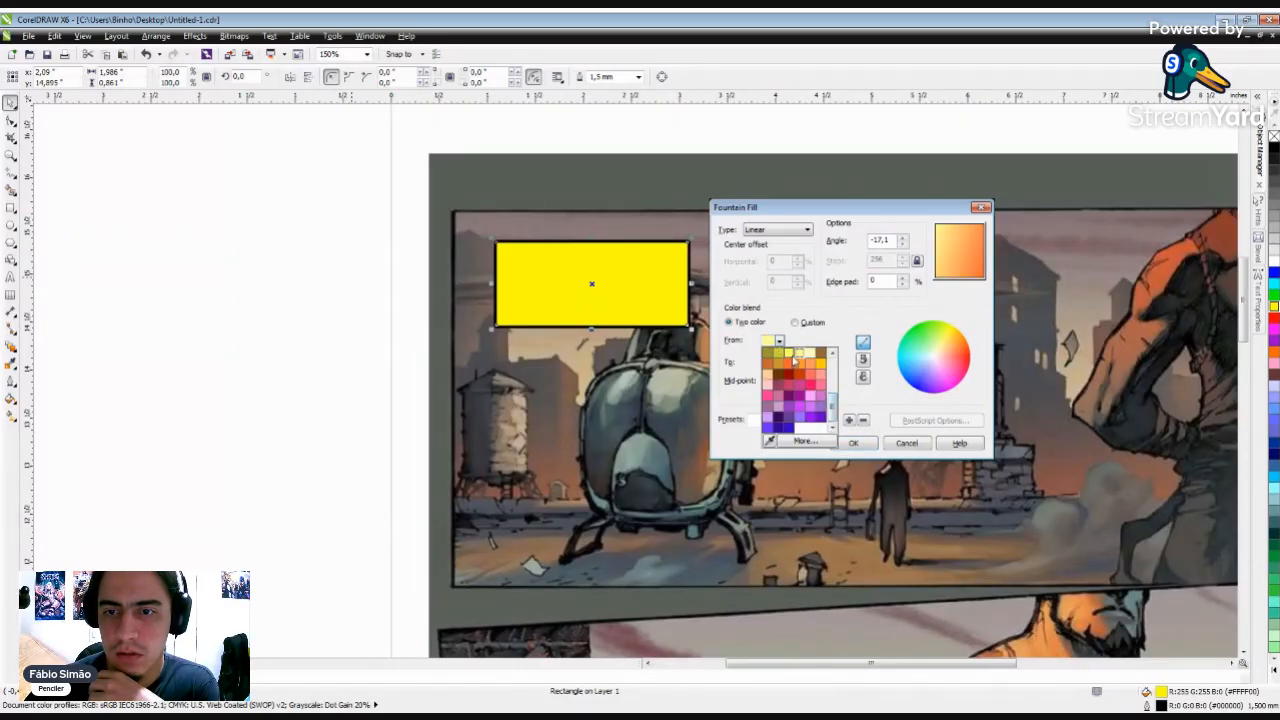
click(795, 360)
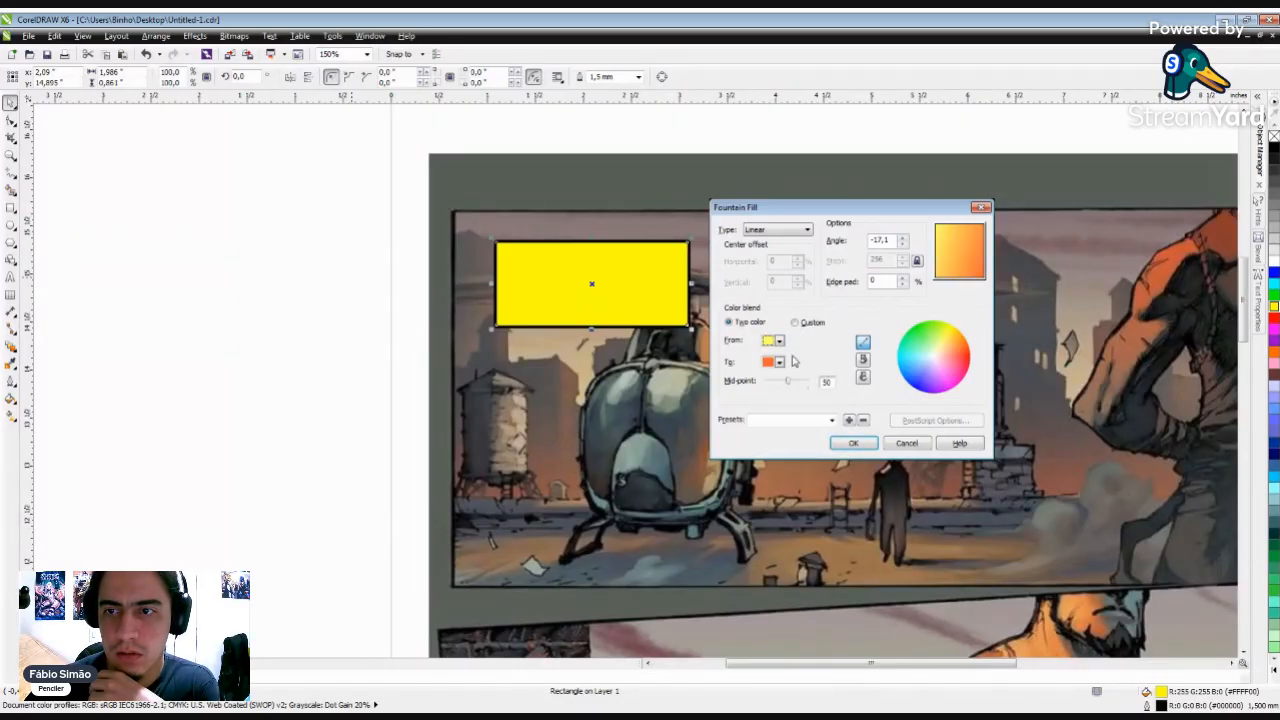
click(866, 443)
scroll(575, 283, down, 2)
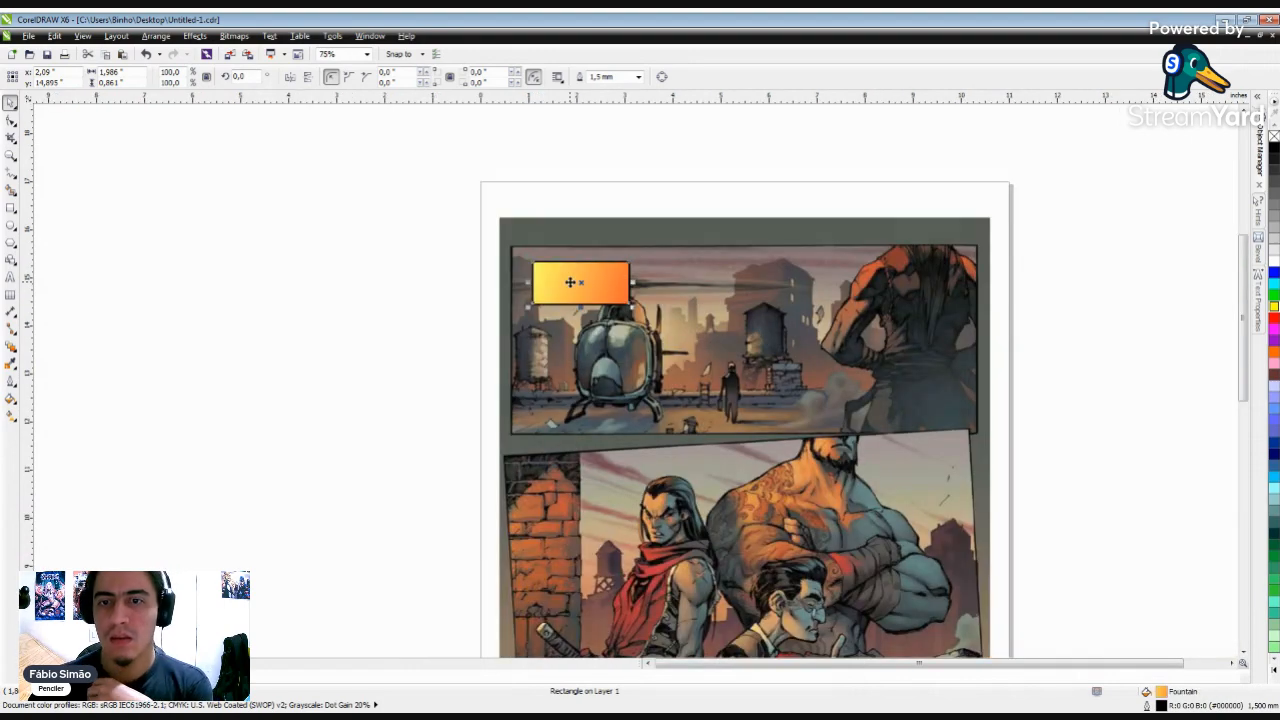
click(396, 322)
scroll(583, 285, down, 2)
scroll(583, 285, up, 2)
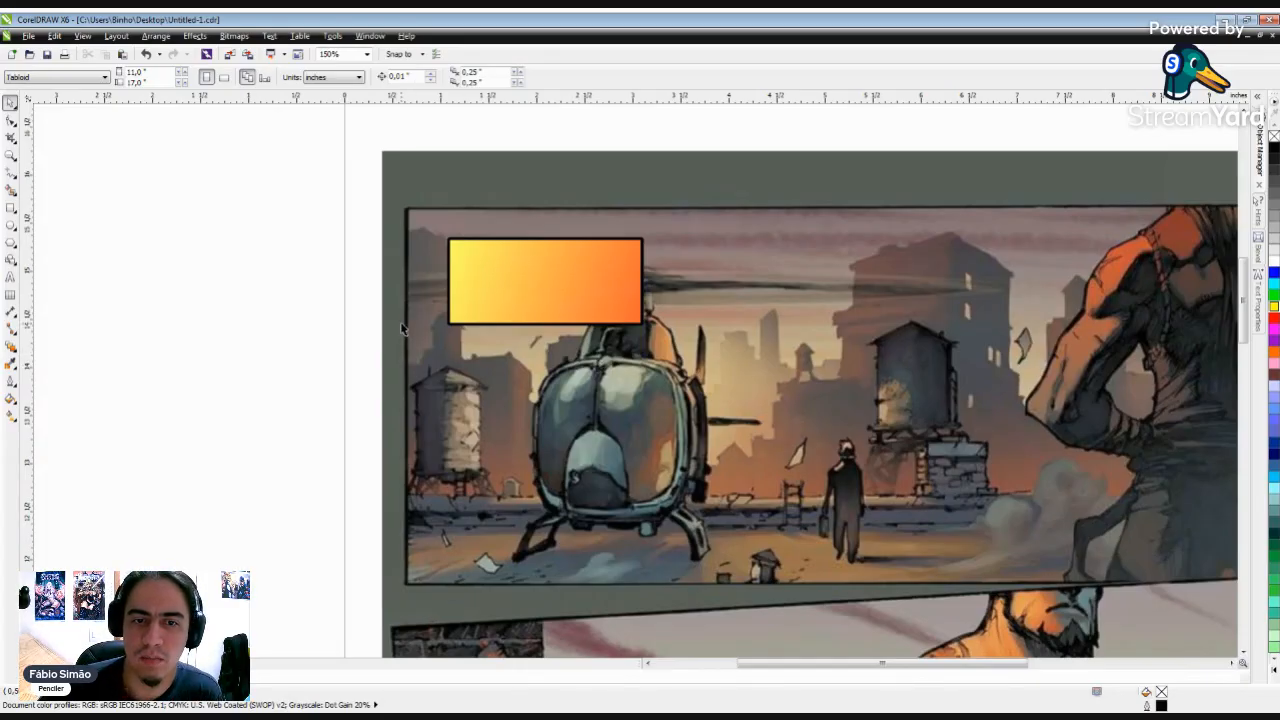
scroll(456, 318, down, 1)
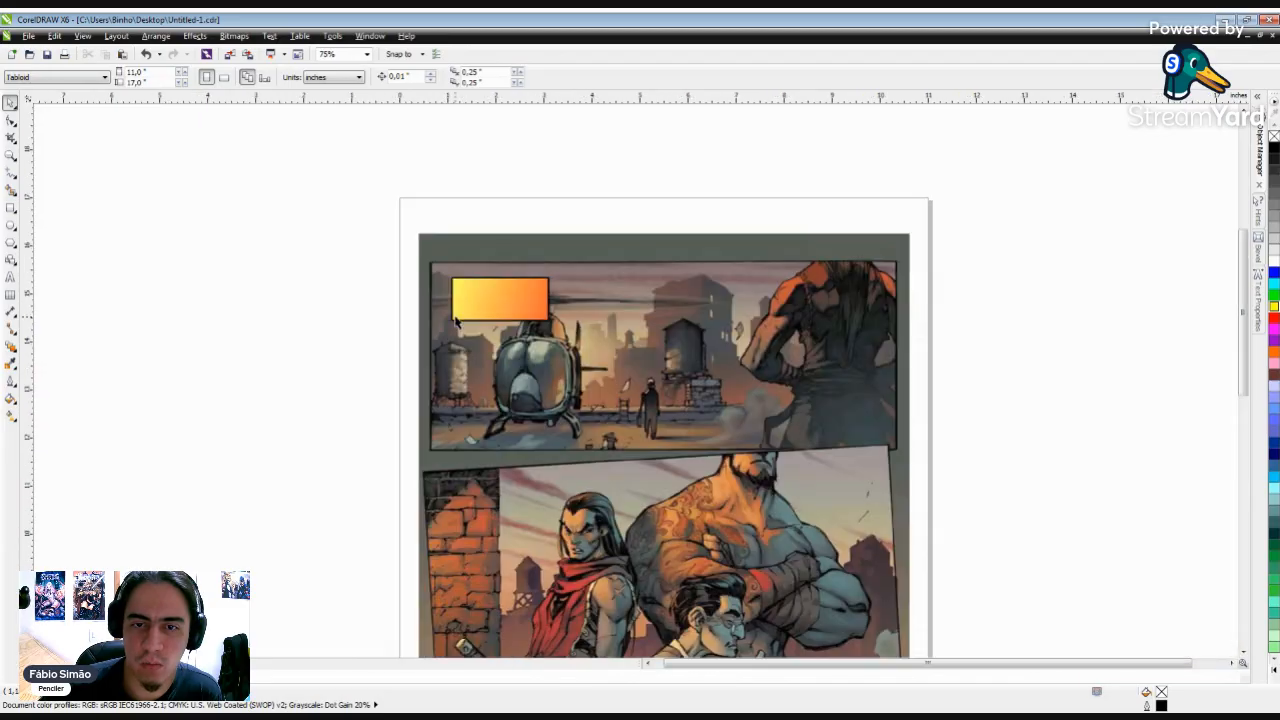
scroll(522, 321, up, 1)
Skew the caption rectangle horizontally into a right-leaning parallelogram about 2.16 inches wide.
click(503, 280)
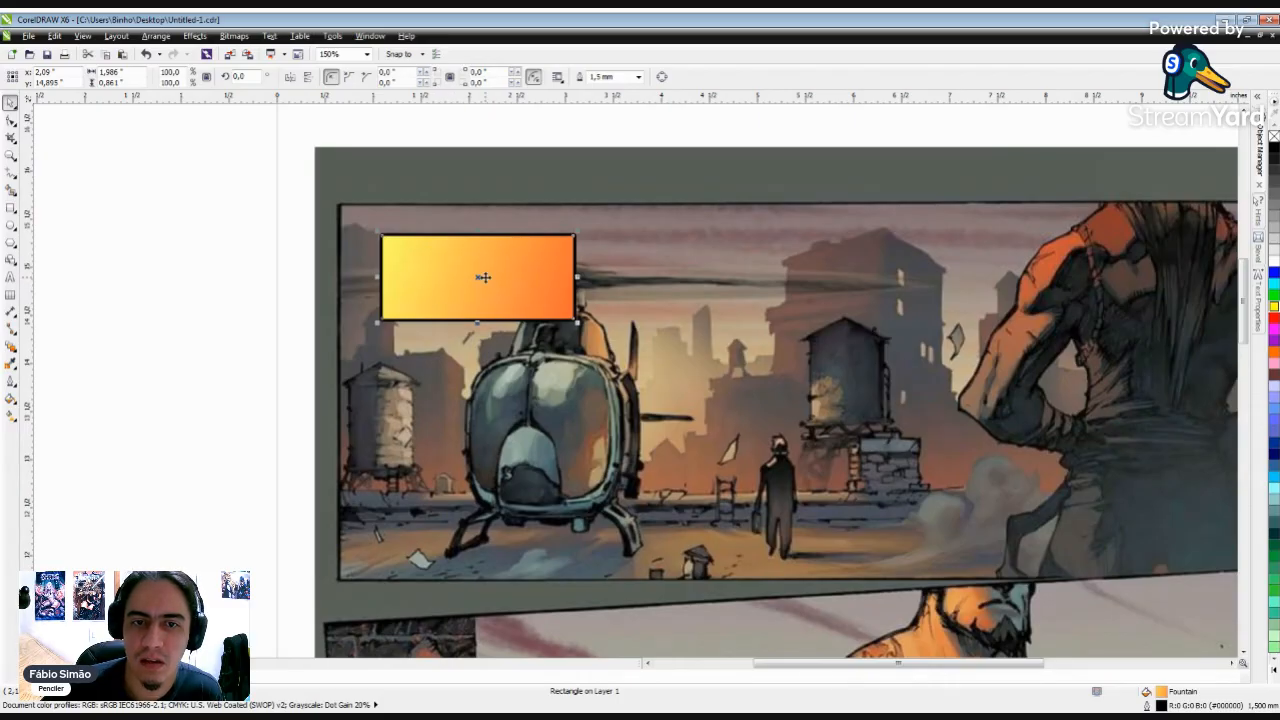
click(484, 277)
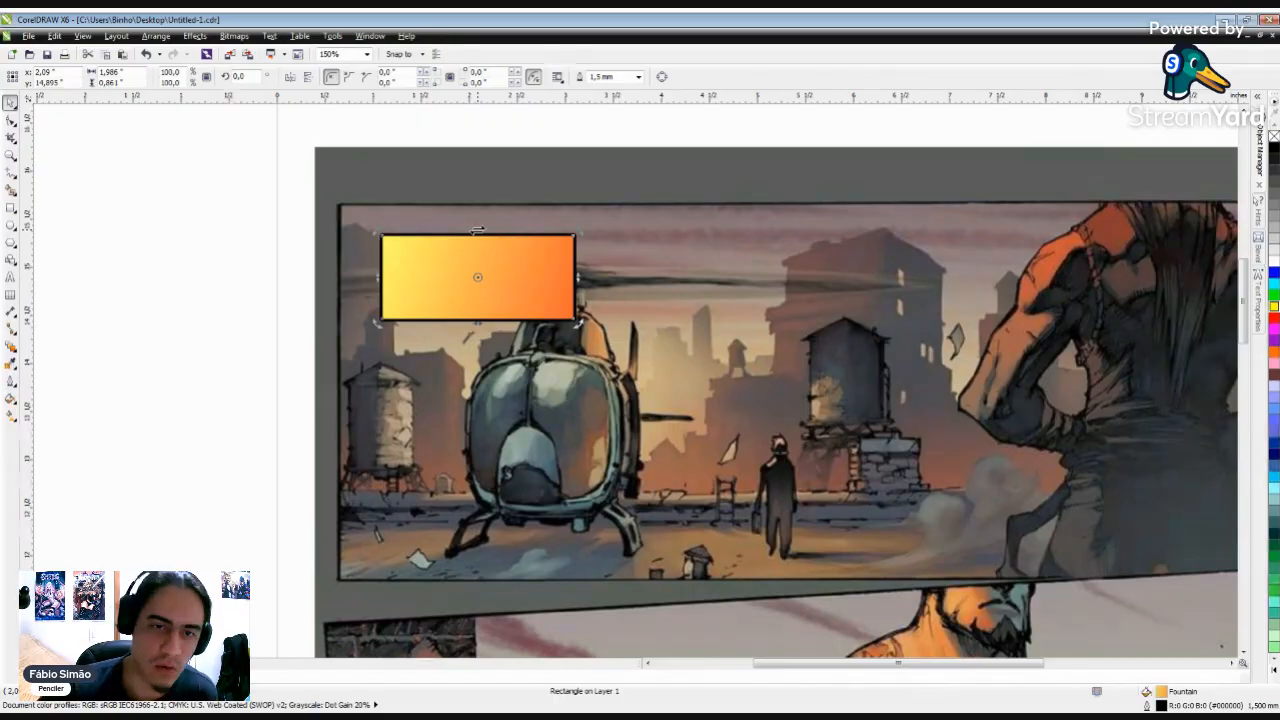
drag(476, 230, 498, 231)
scroll(498, 234, down, 2)
click(390, 257)
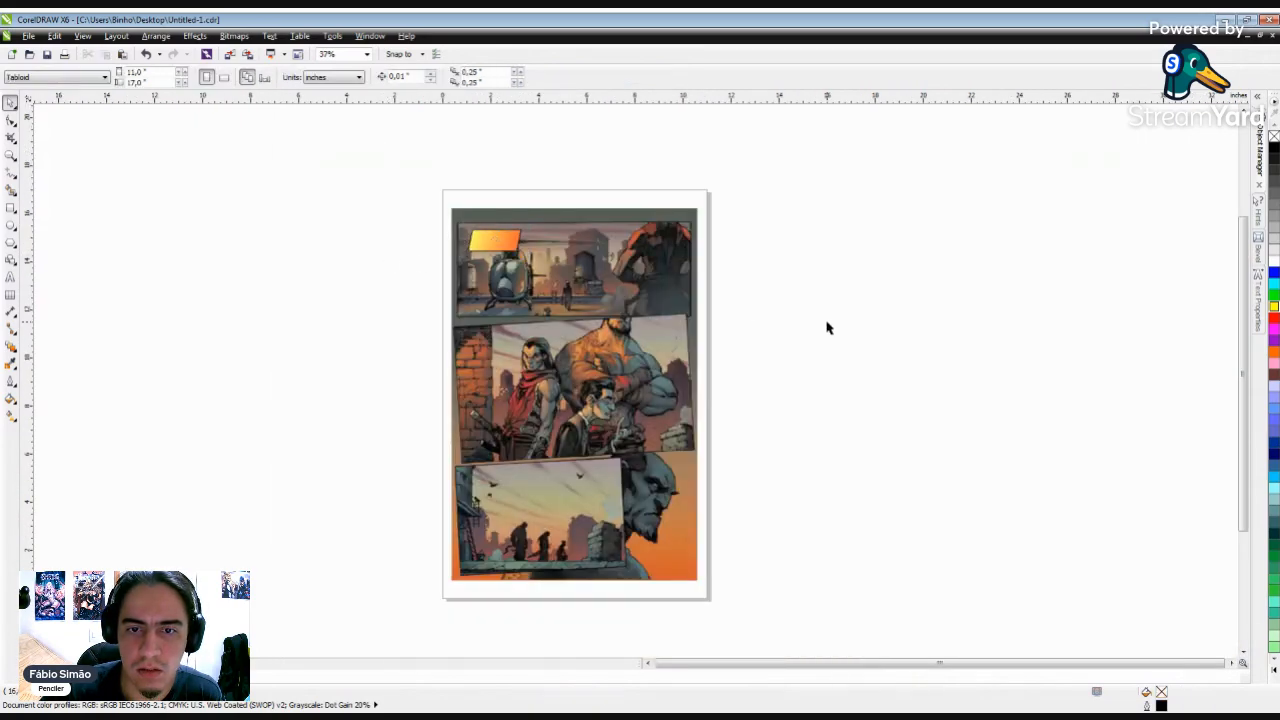
scroll(463, 234, up, 2)
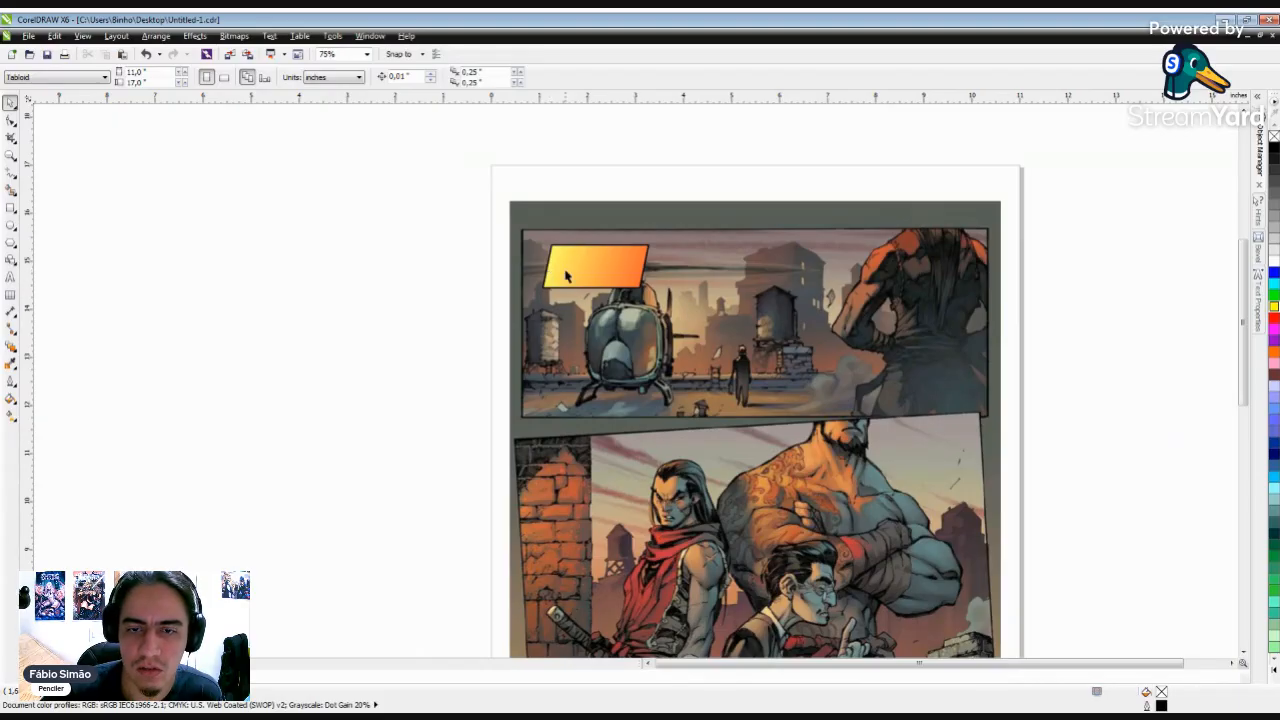
scroll(604, 270, up, 2)
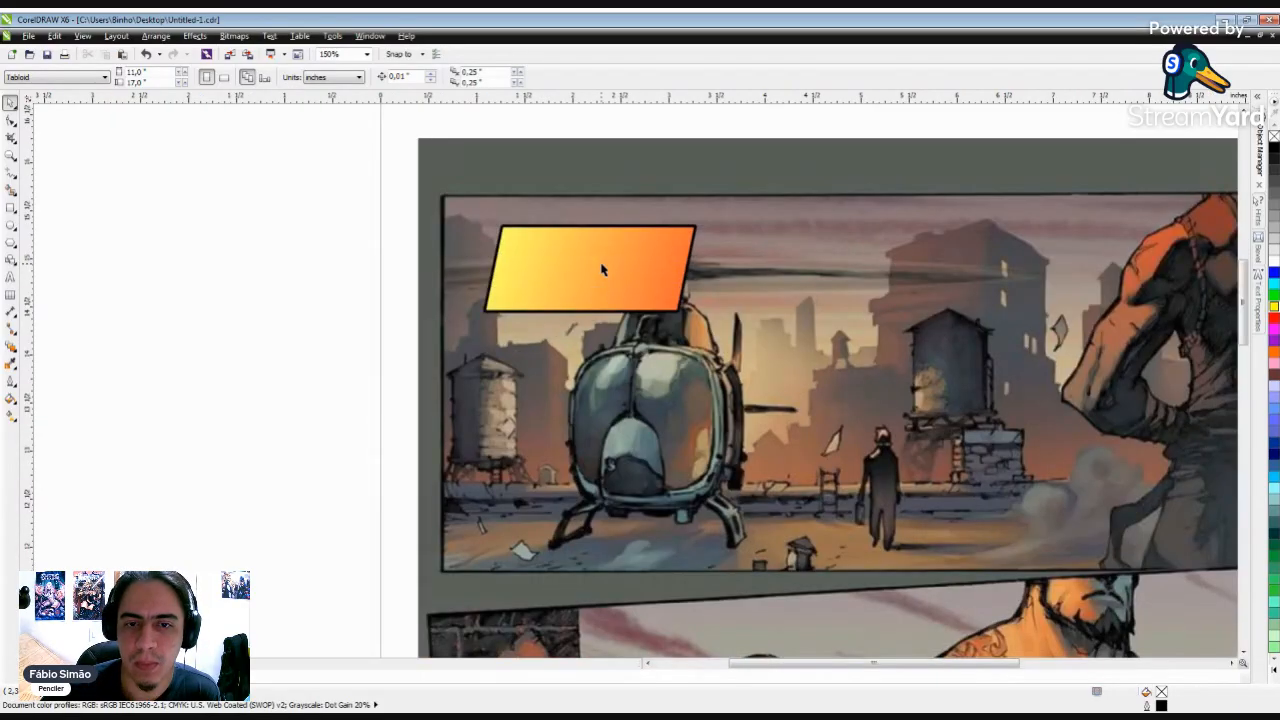
scroll(509, 283, down, 2)
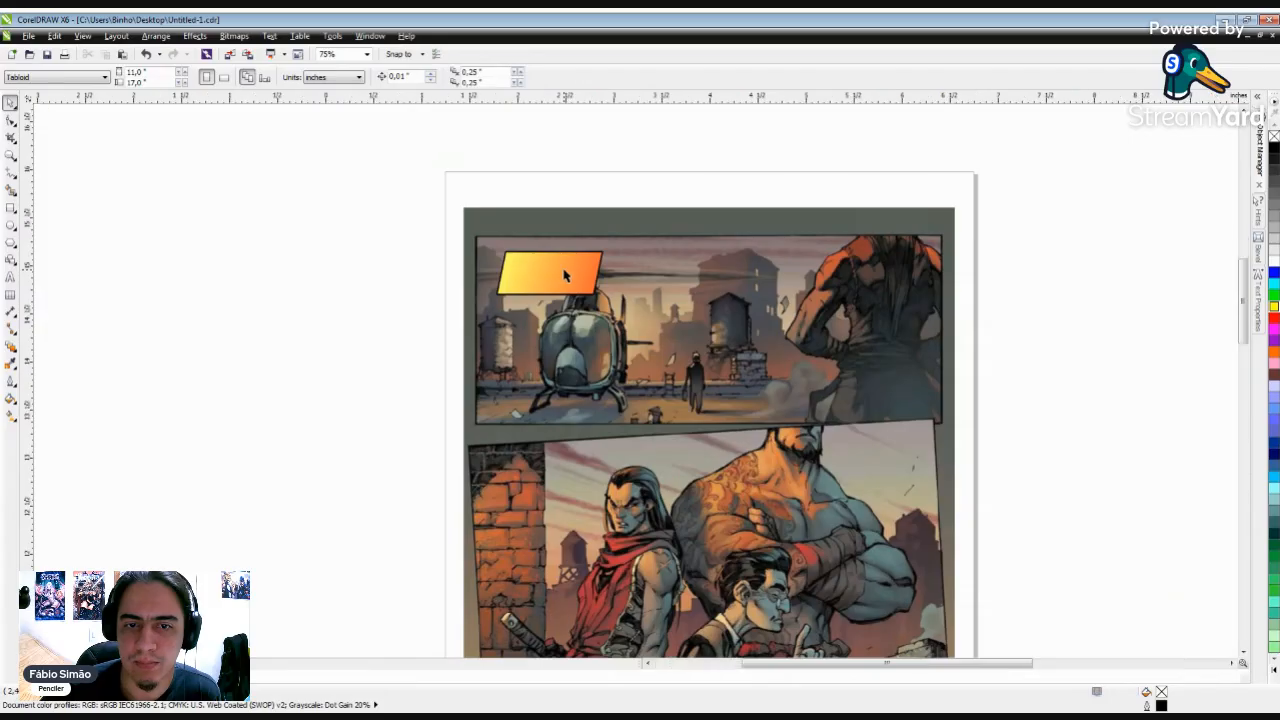
scroll(560, 280, up, 2)
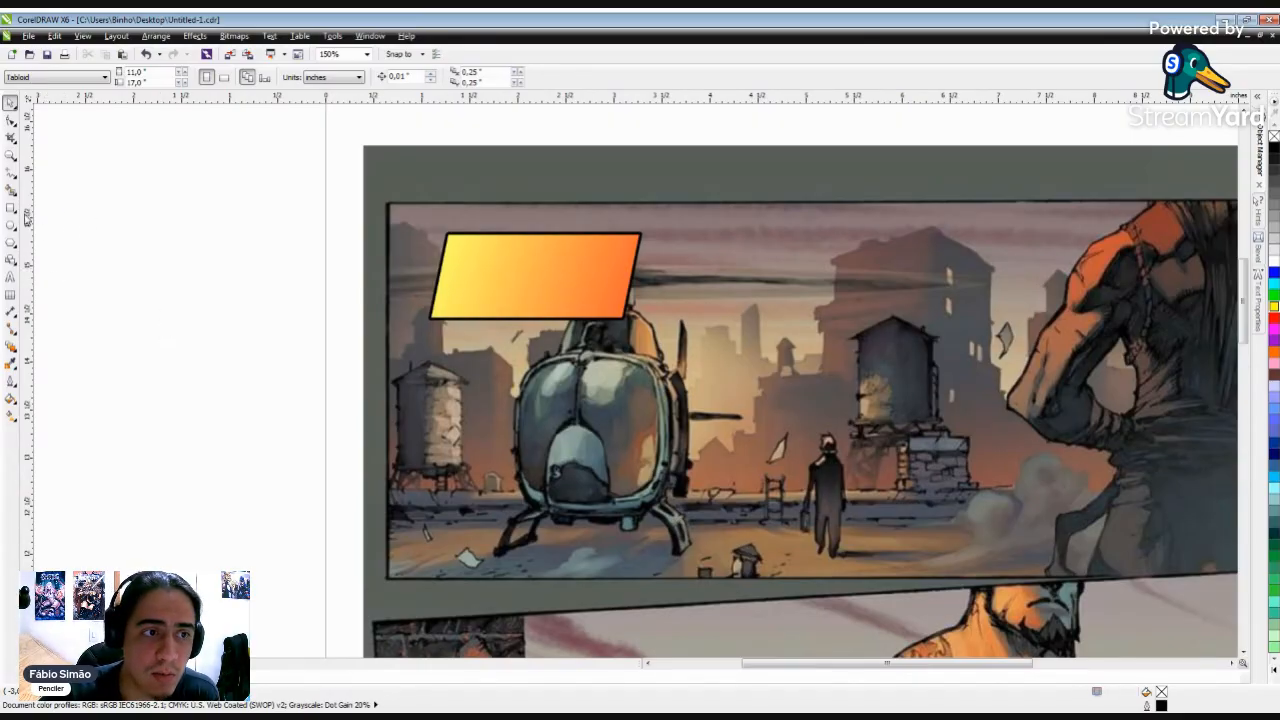
Add a black drop shadow directly behind the caption parallelogram, using the Multiply blend mode.
click(524, 305)
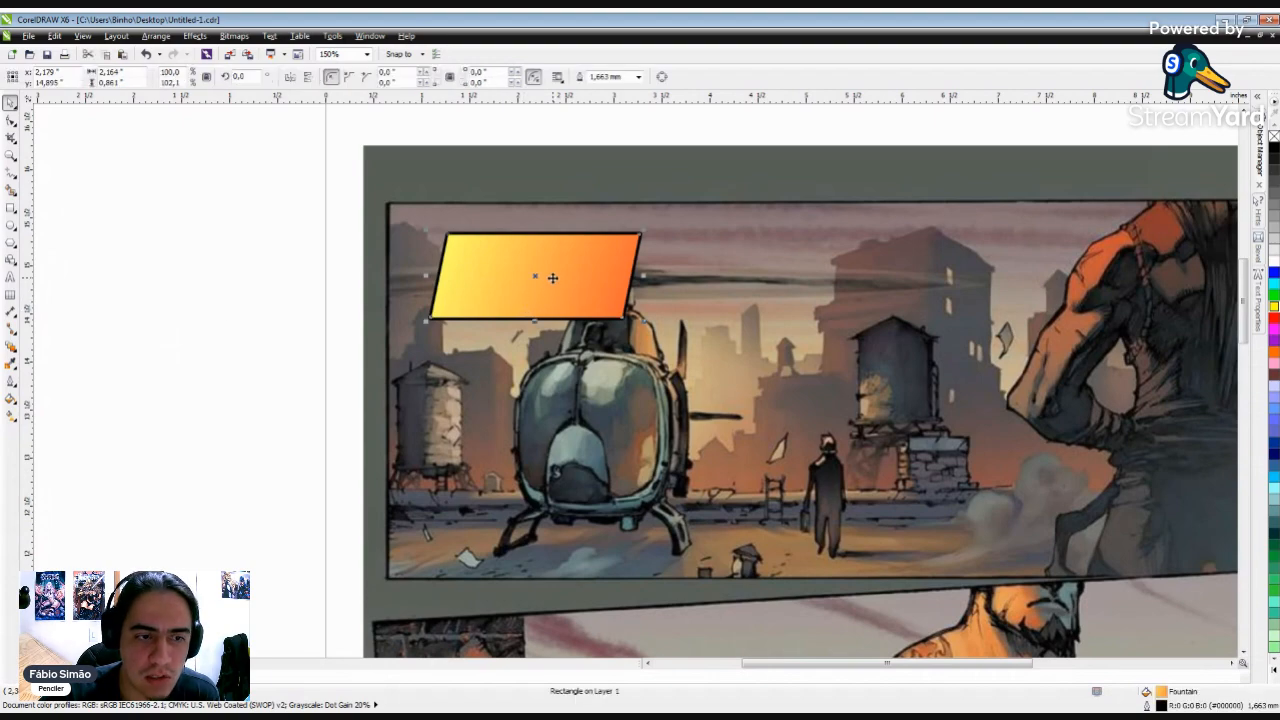
click(12, 348)
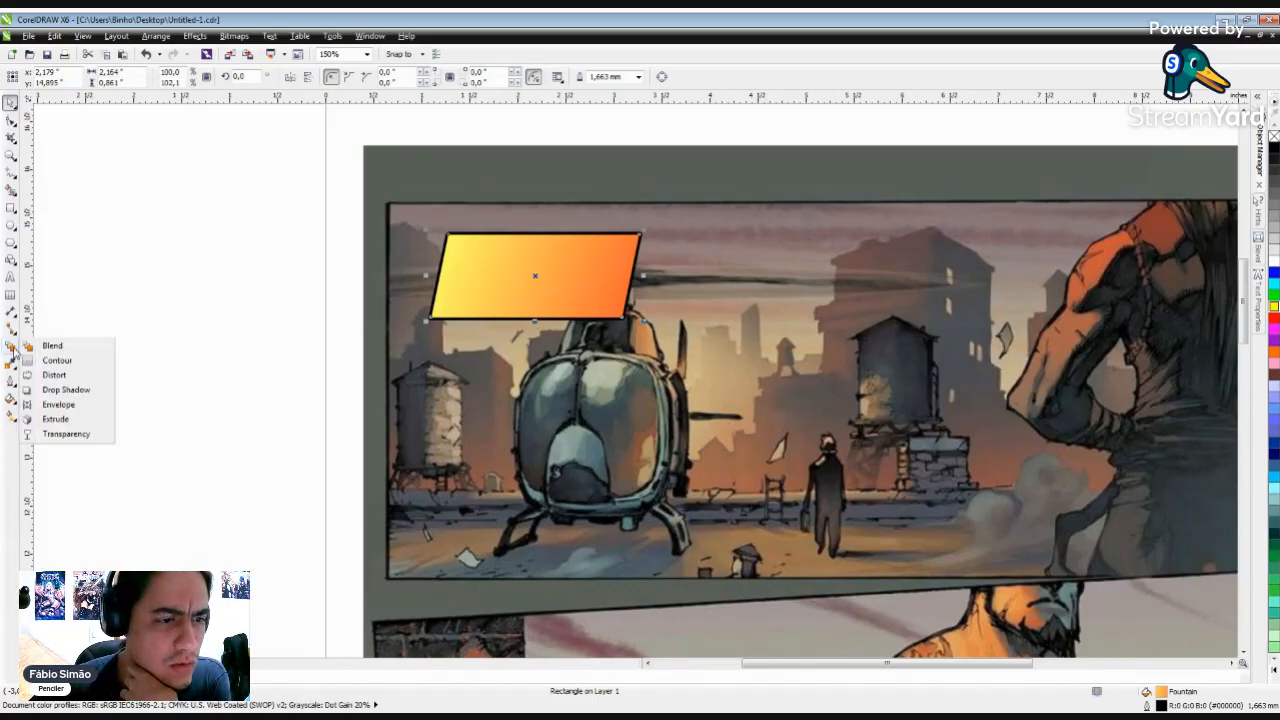
click(67, 392)
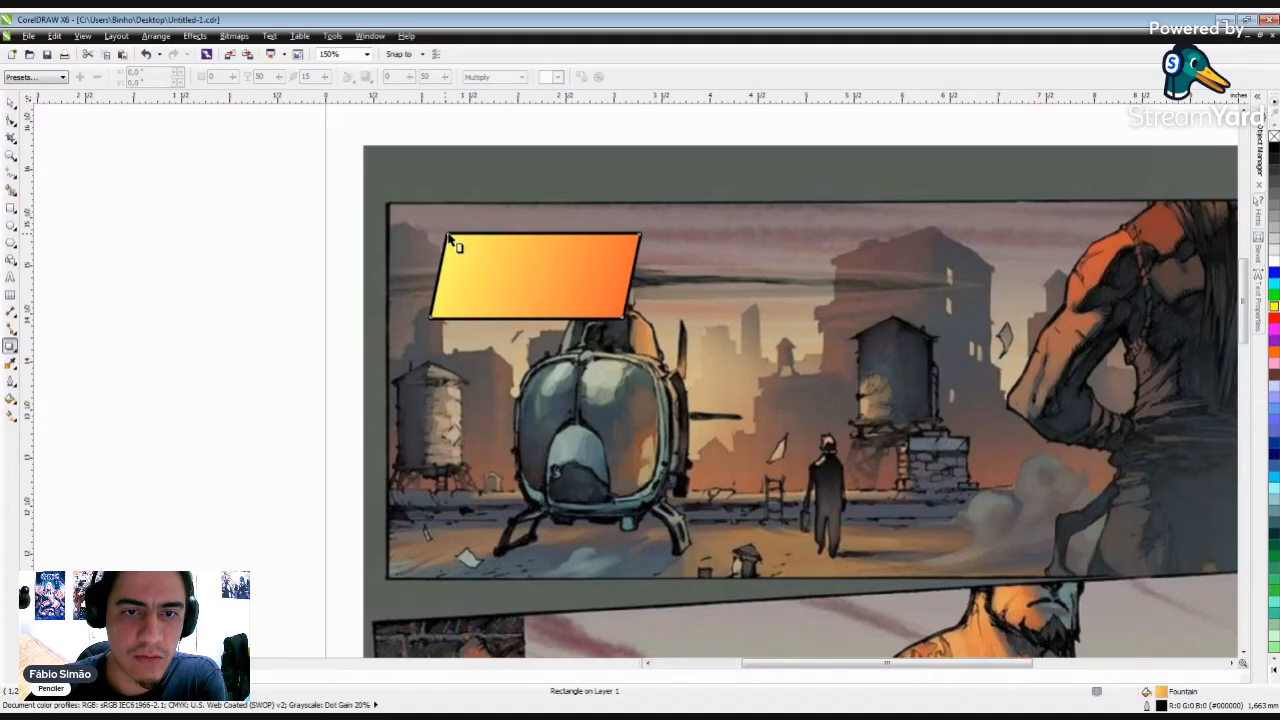
drag(449, 241, 647, 277)
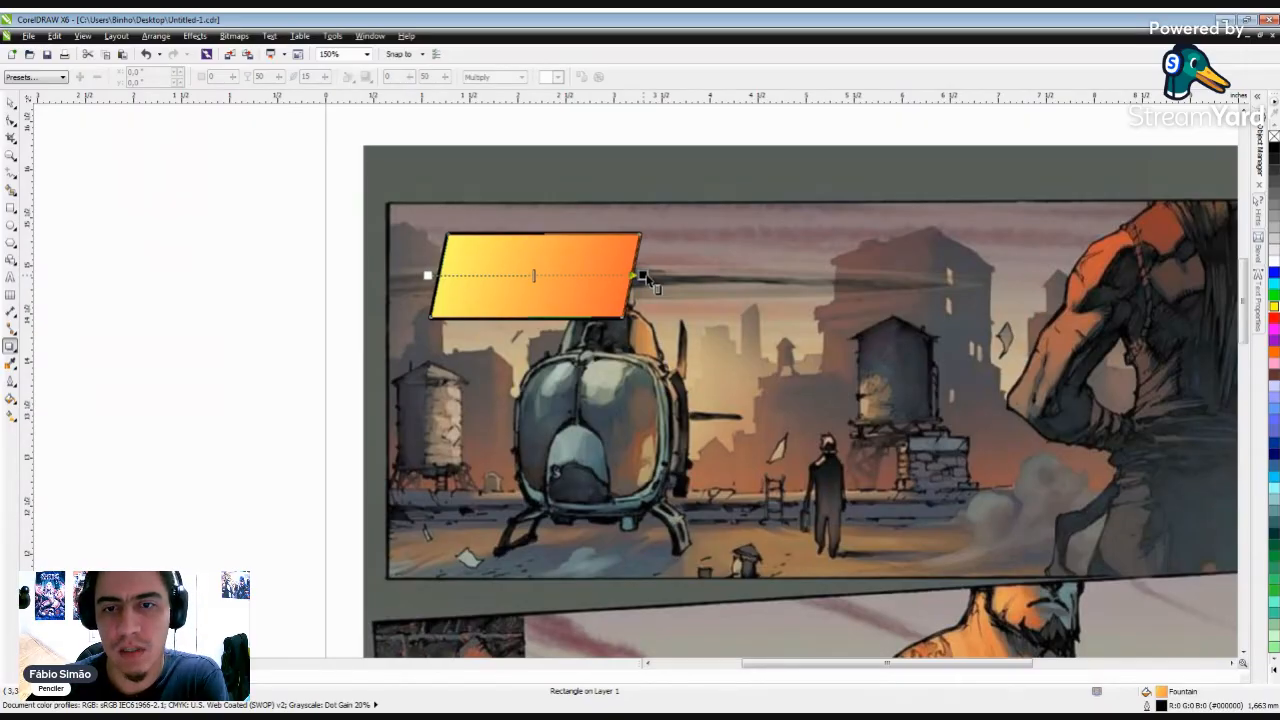
drag(647, 279, 647, 278)
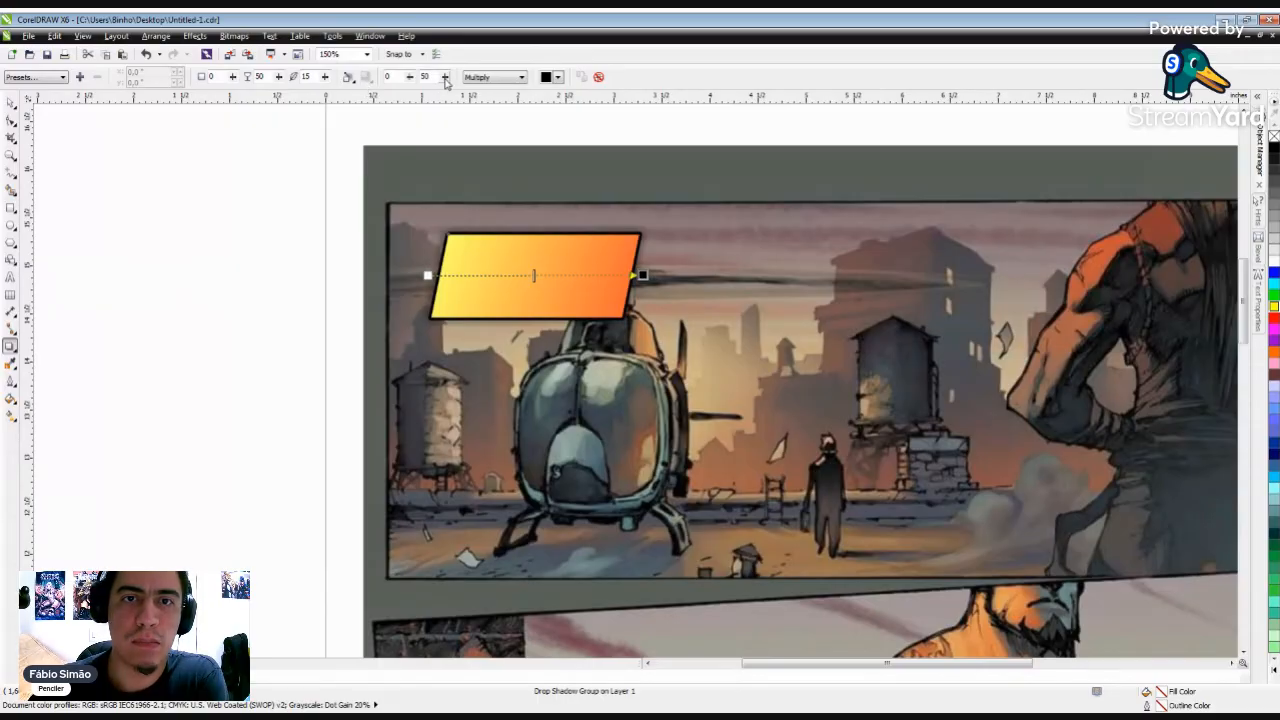
click(519, 79)
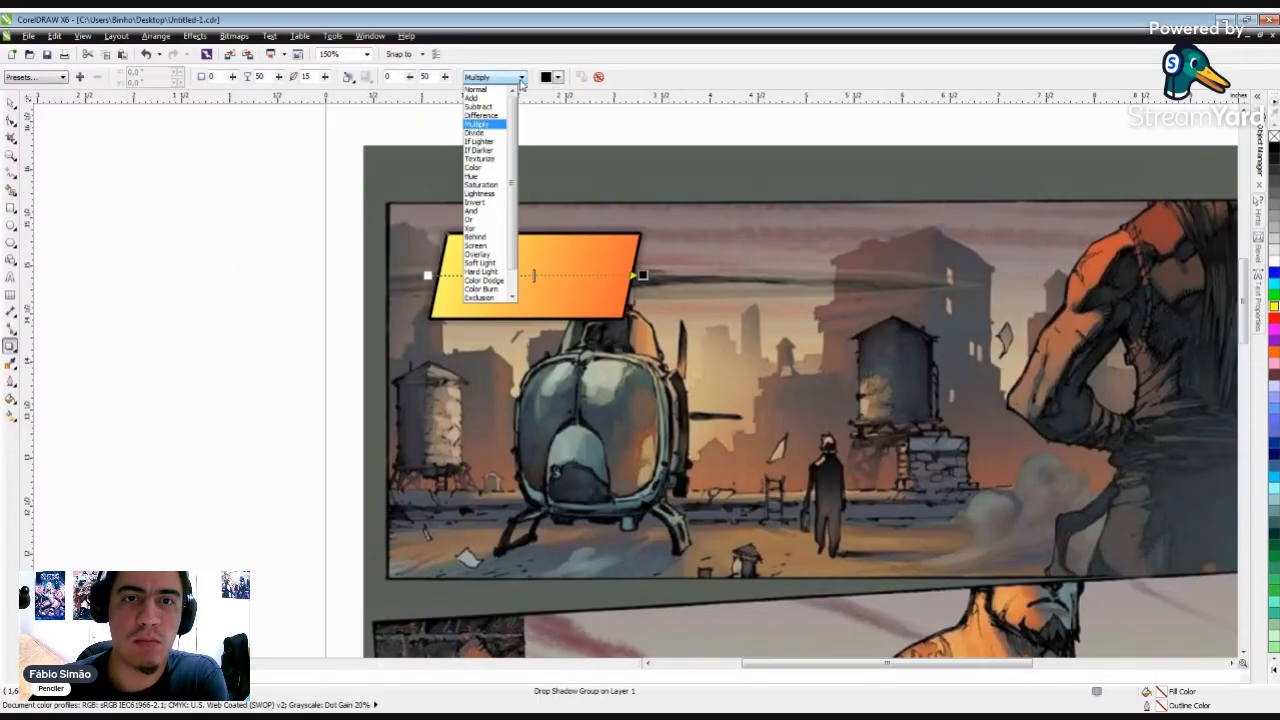
click(485, 124)
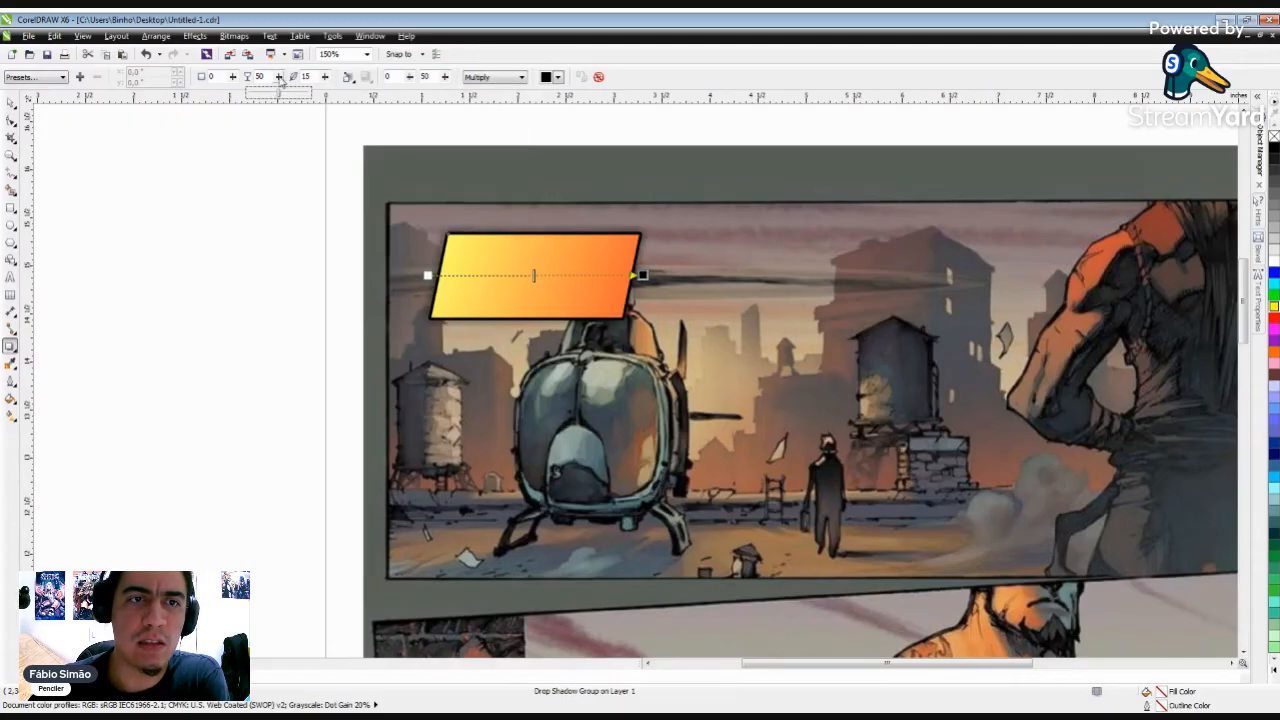
Raise the opacity of the caption box's drop shadow to 100.
click(281, 95)
click(279, 77)
drag(280, 94, 282, 94)
click(279, 77)
click(291, 81)
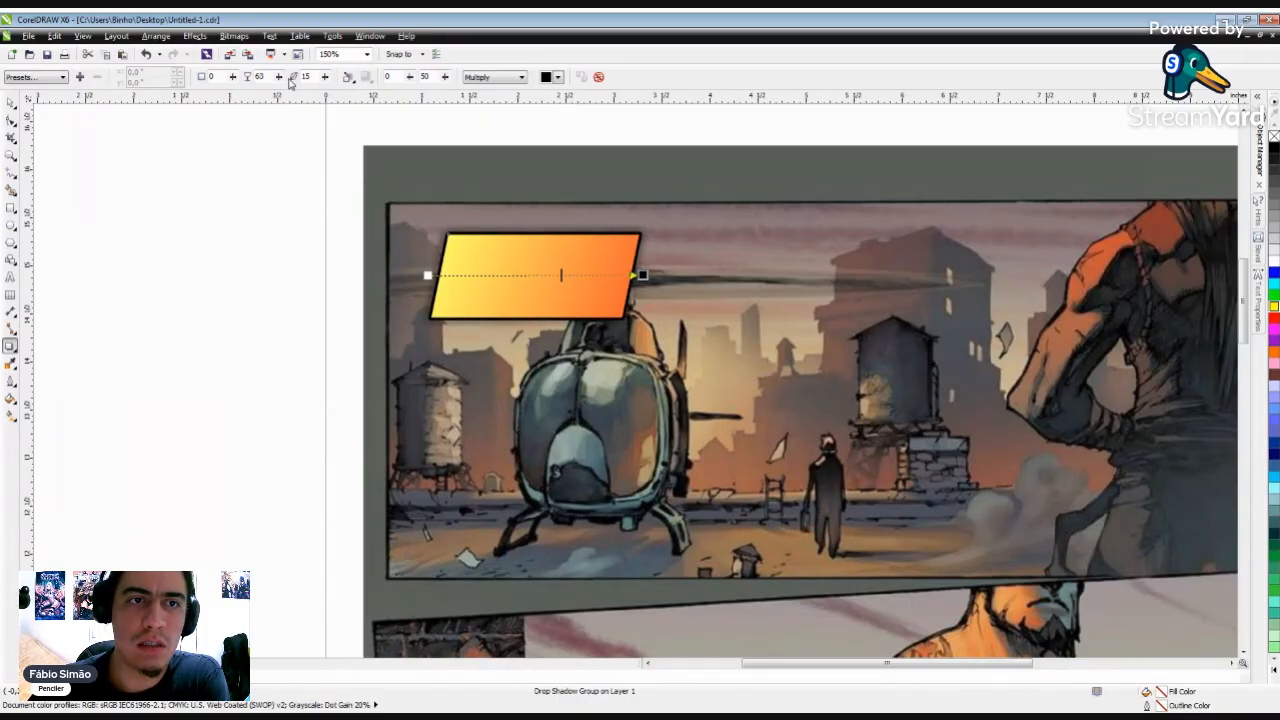
click(276, 77)
drag(277, 94, 306, 97)
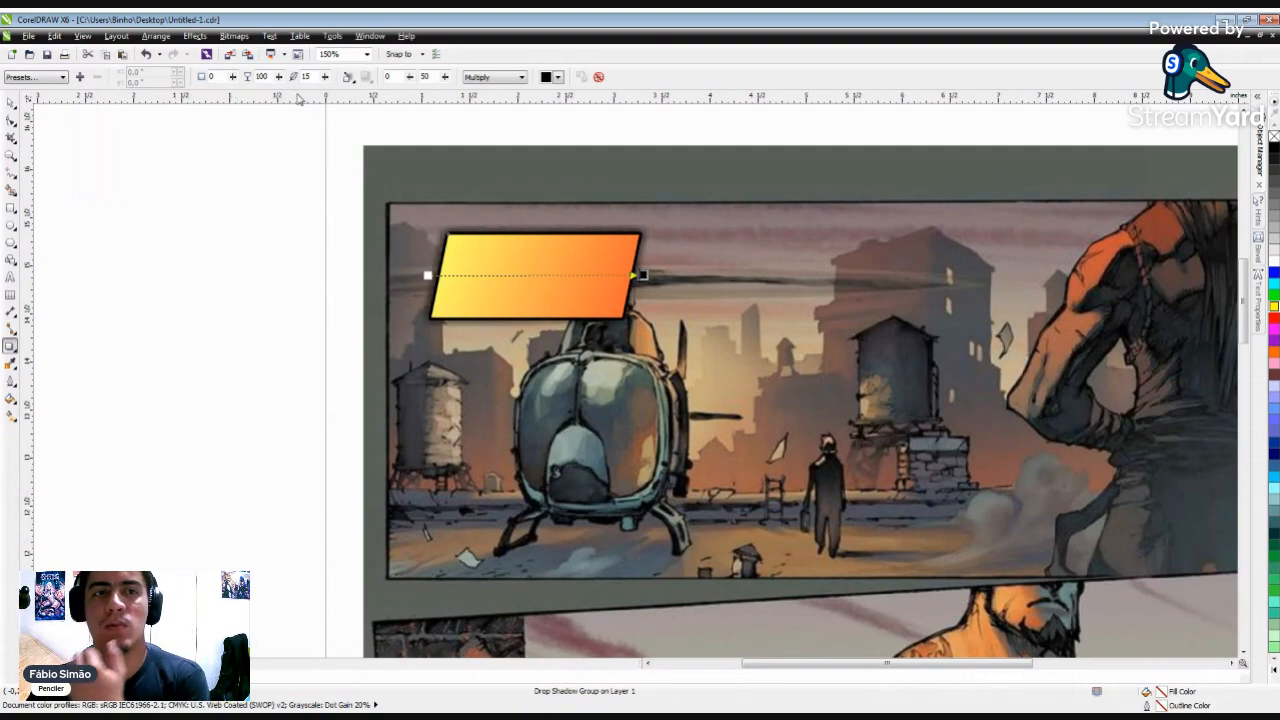
Adjust the drop shadow's feathering, trying 29 and reducing it slightly, and leave the shadow tool.
click(325, 78)
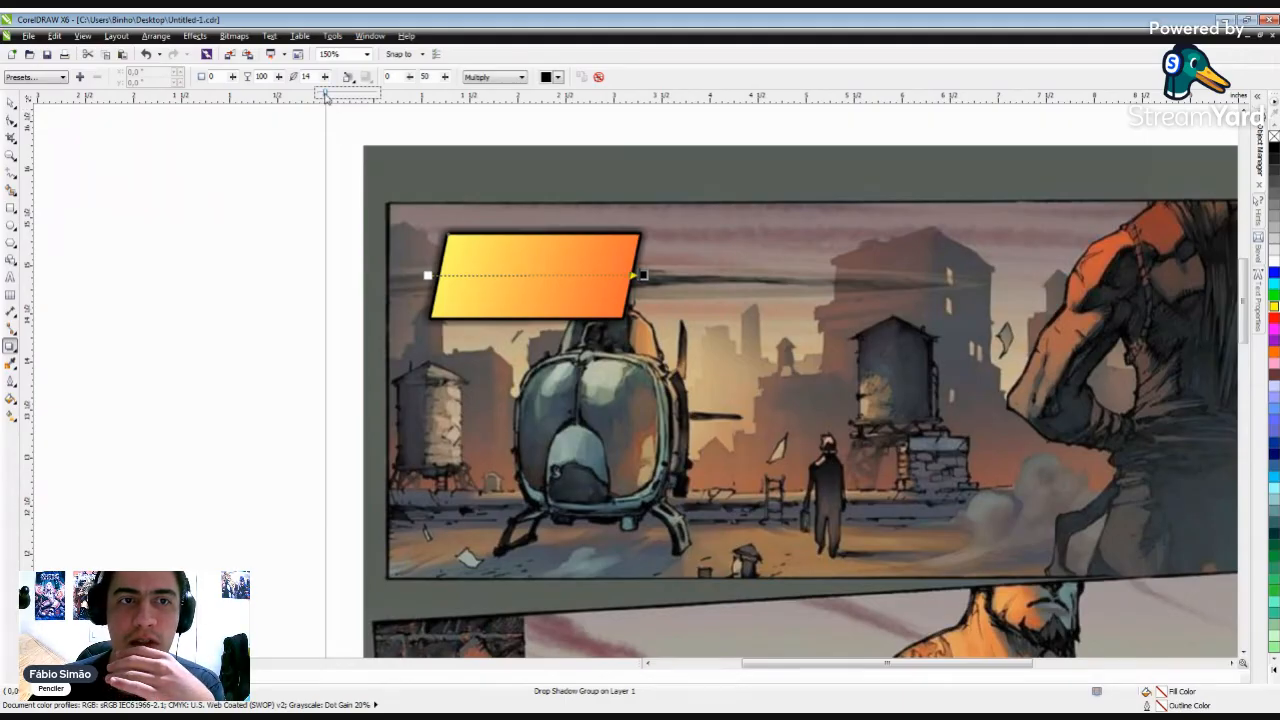
drag(327, 97, 337, 97)
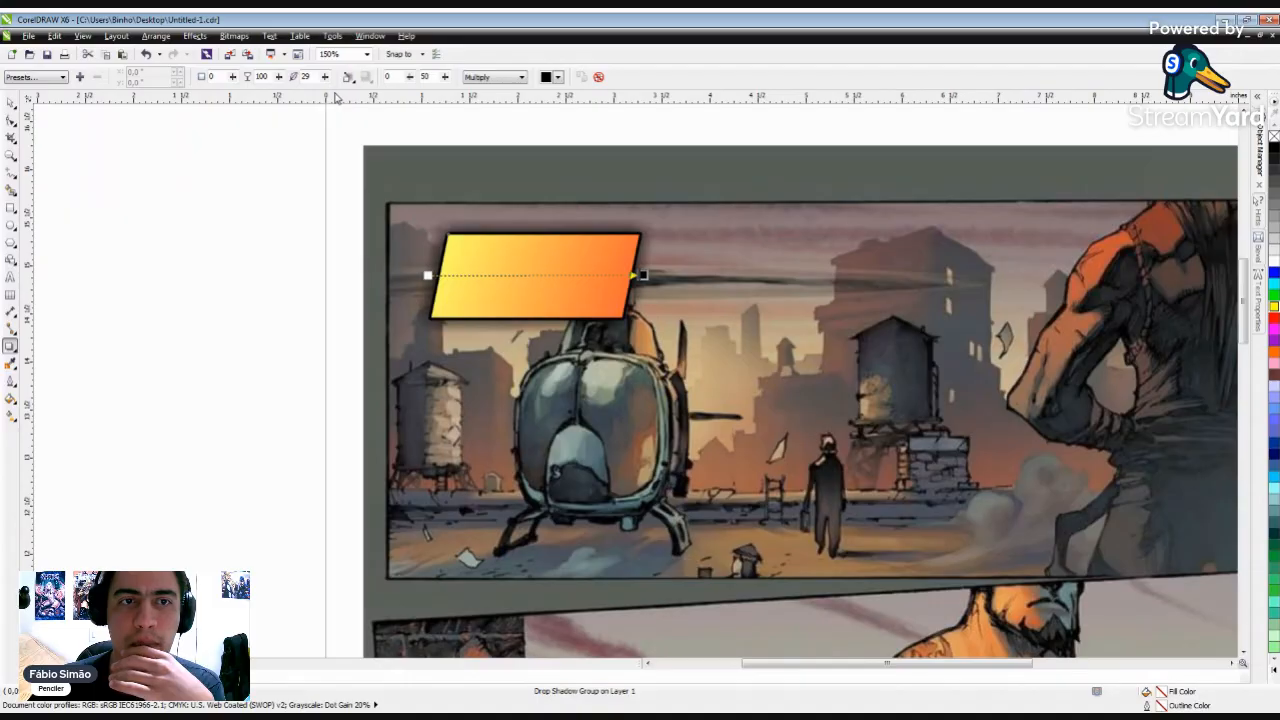
click(325, 80)
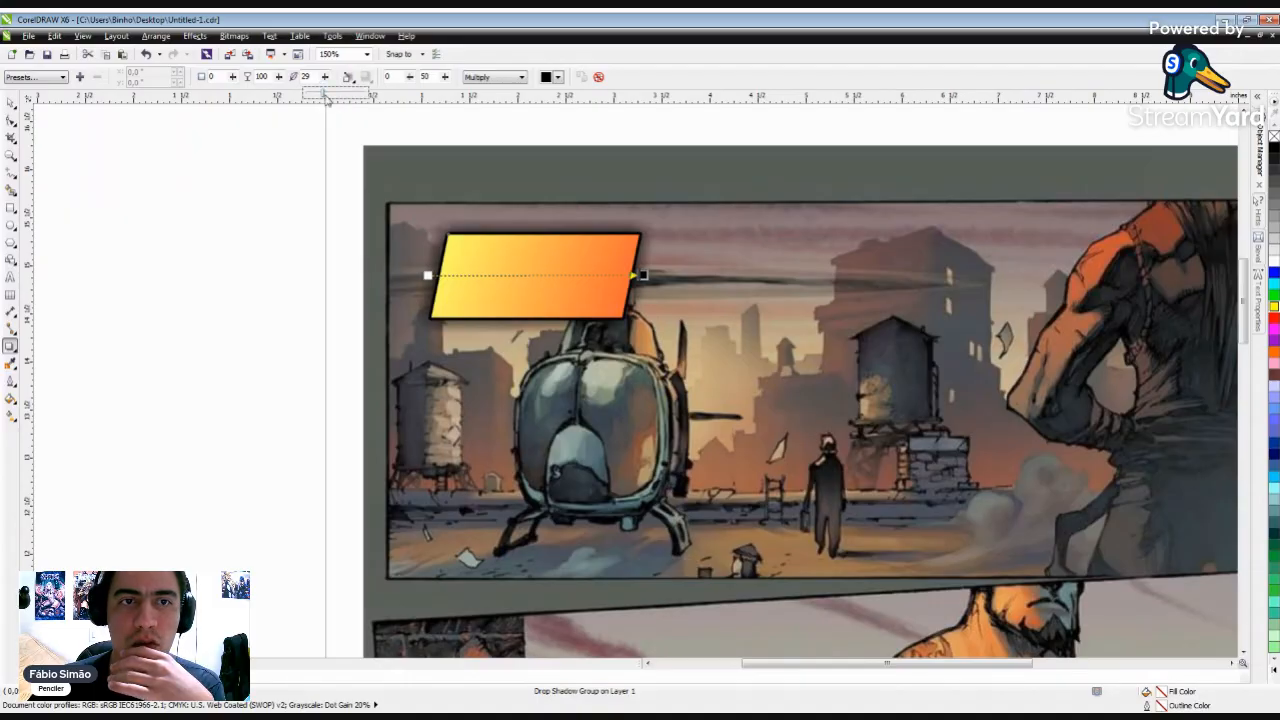
drag(323, 95, 315, 97)
click(11, 104)
scroll(276, 243, down, 2)
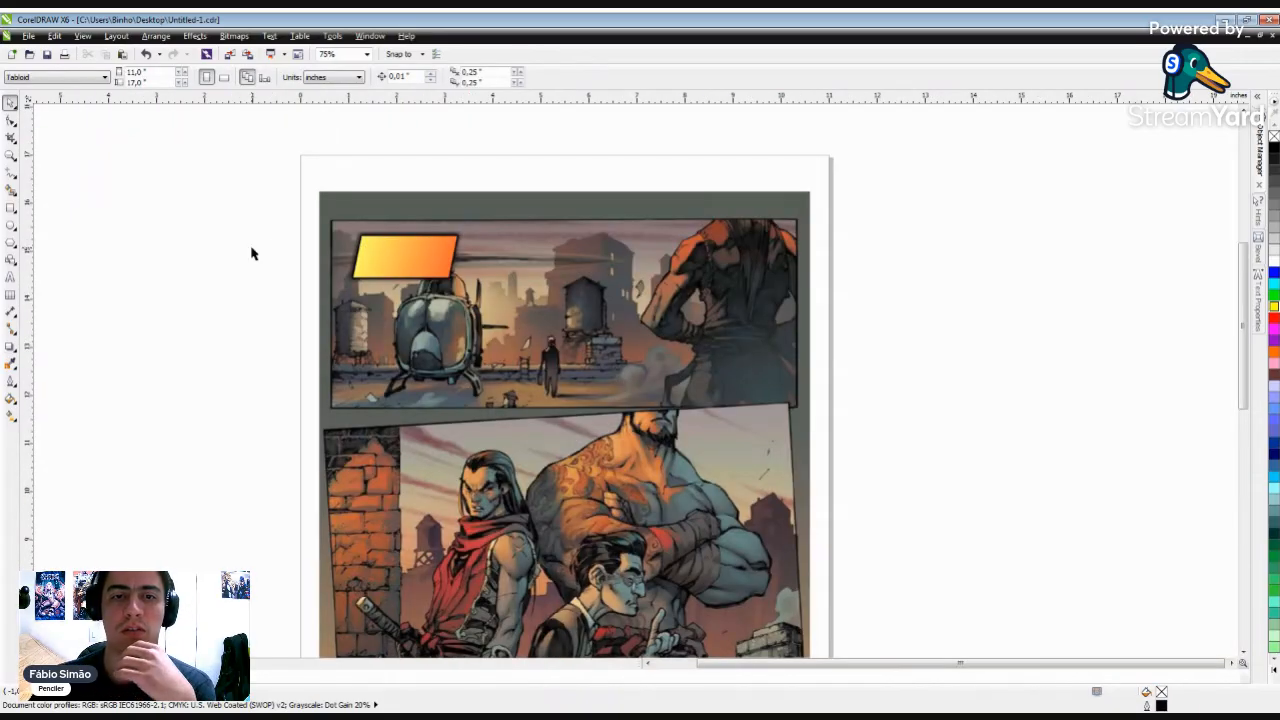
scroll(144, 252, up, 2)
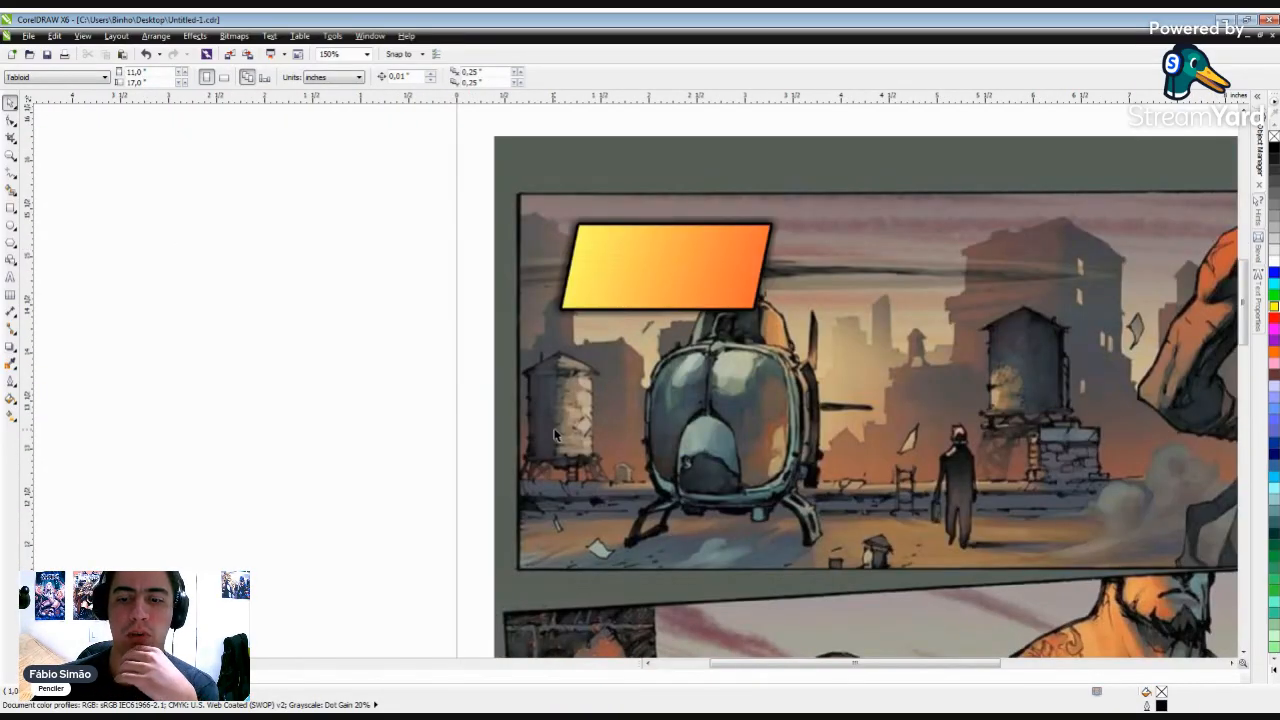
drag(843, 666, 832, 671)
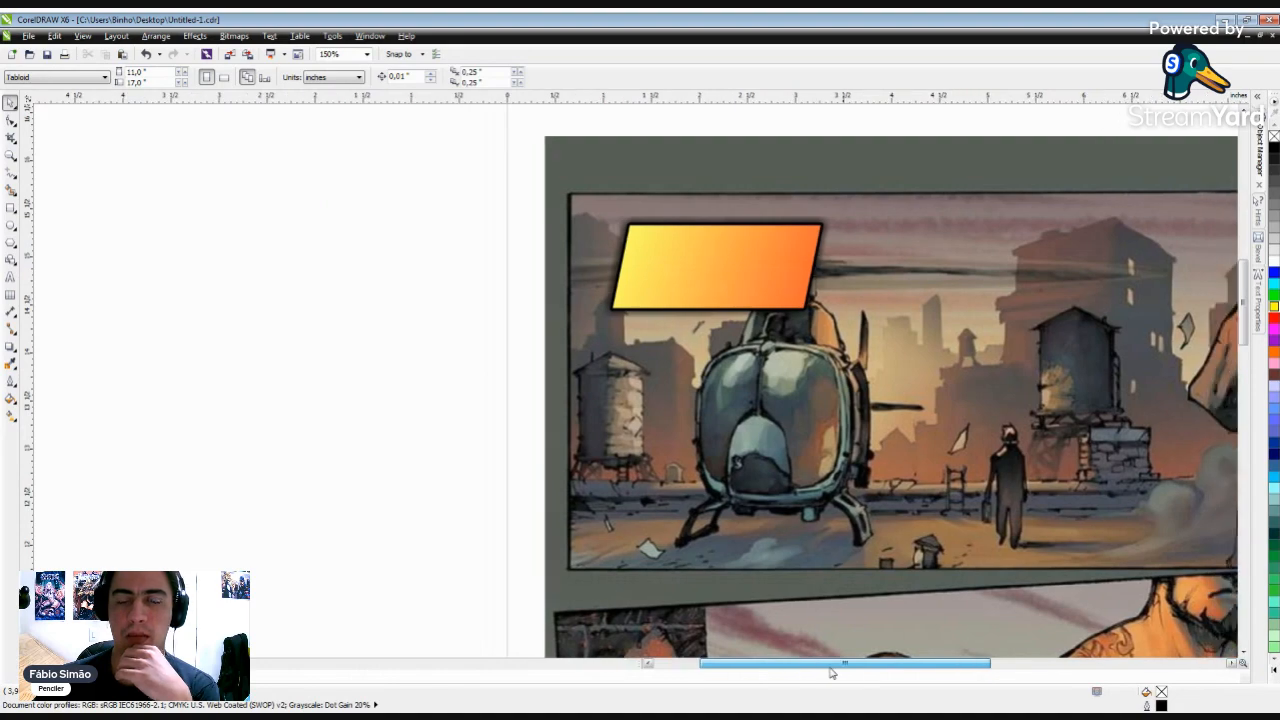
scroll(587, 398, down, 2)
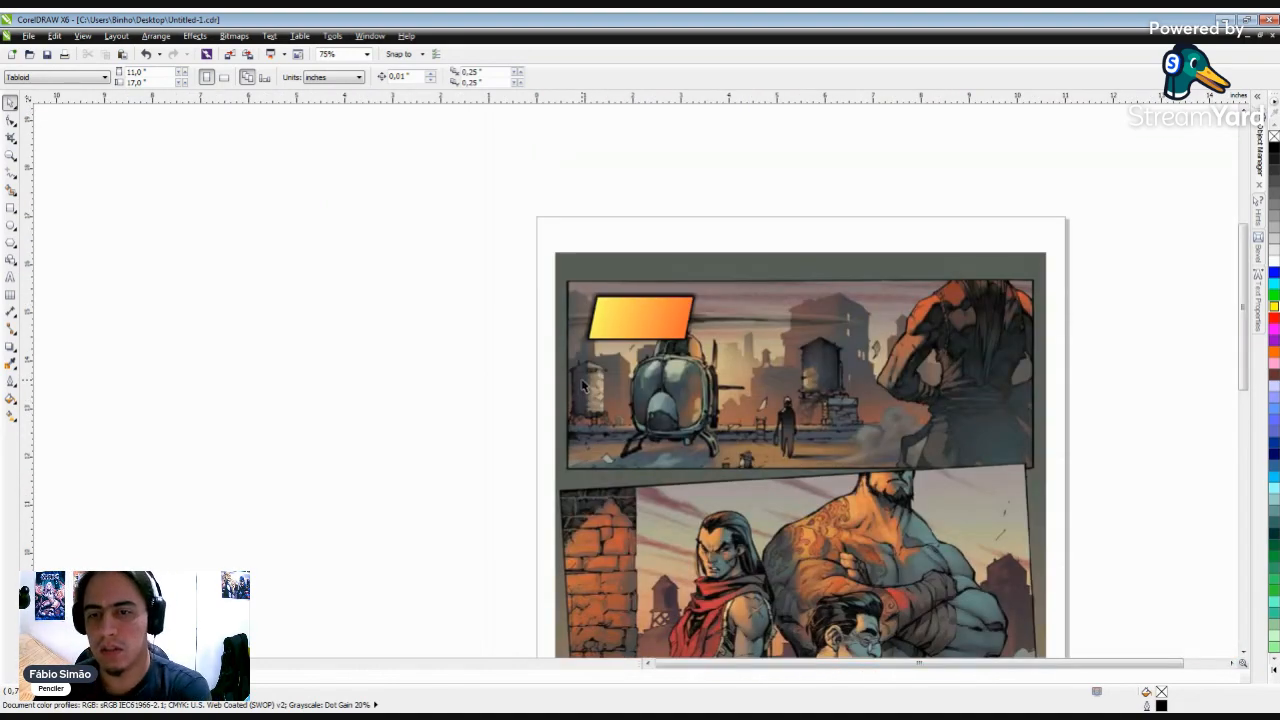
scroll(638, 380, up, 2)
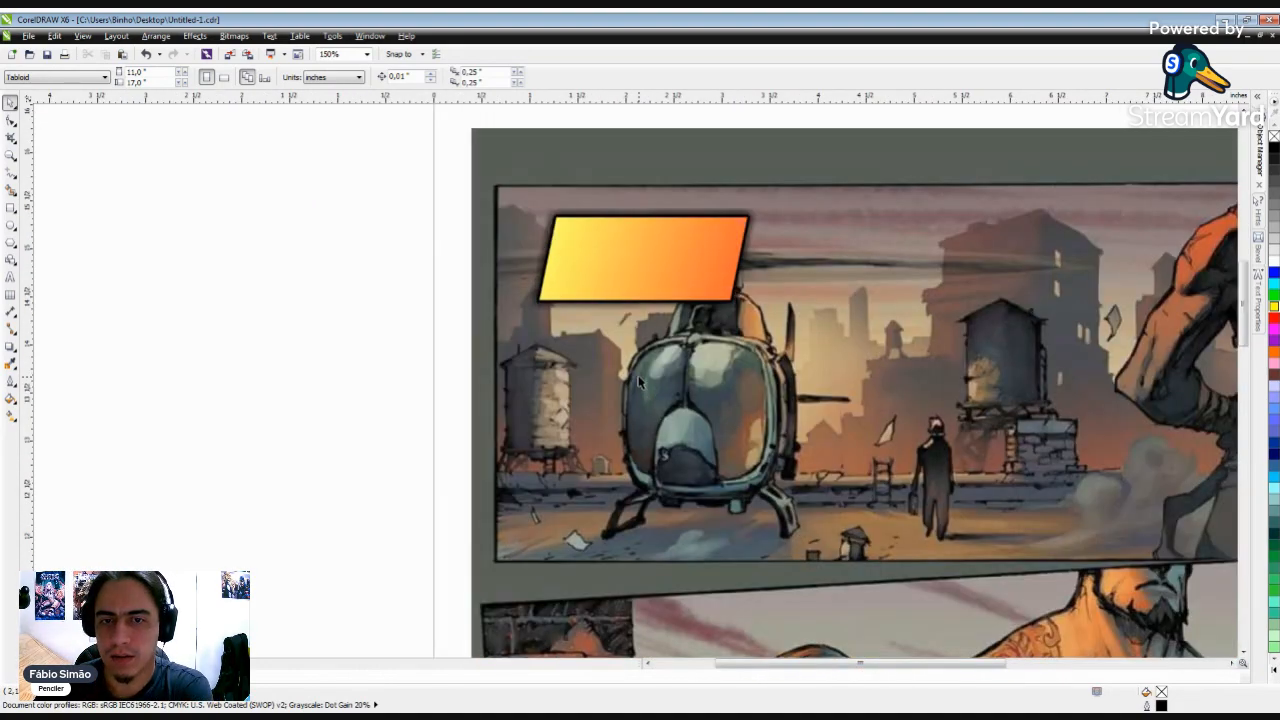
Try a magenta outline on the slanted caption box above the helicopter.
click(596, 281)
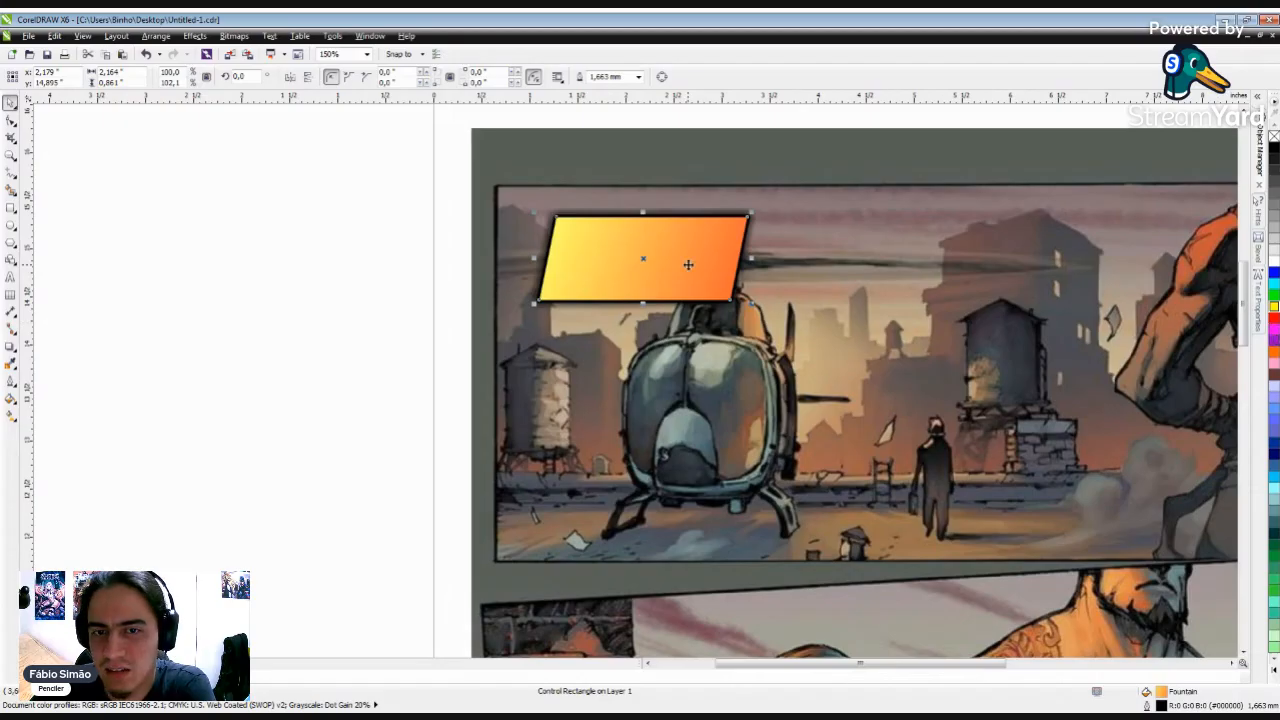
click(243, 251)
click(653, 254)
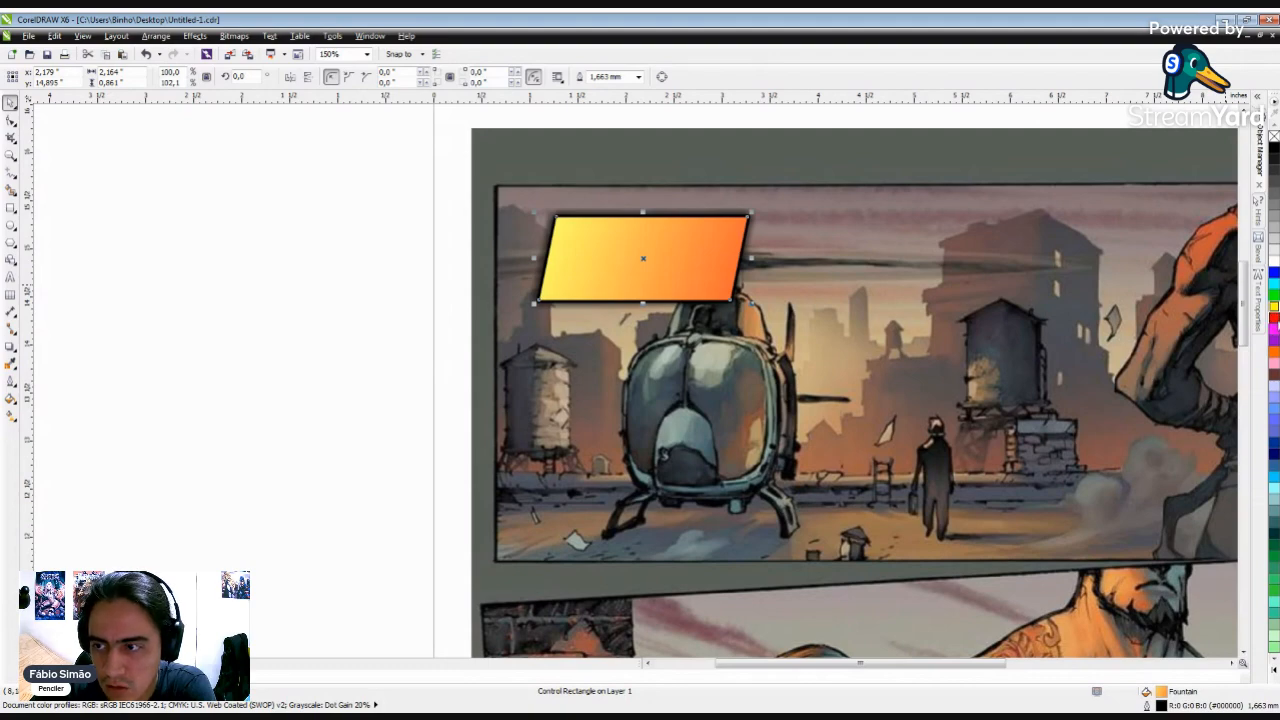
right_click(1274, 334)
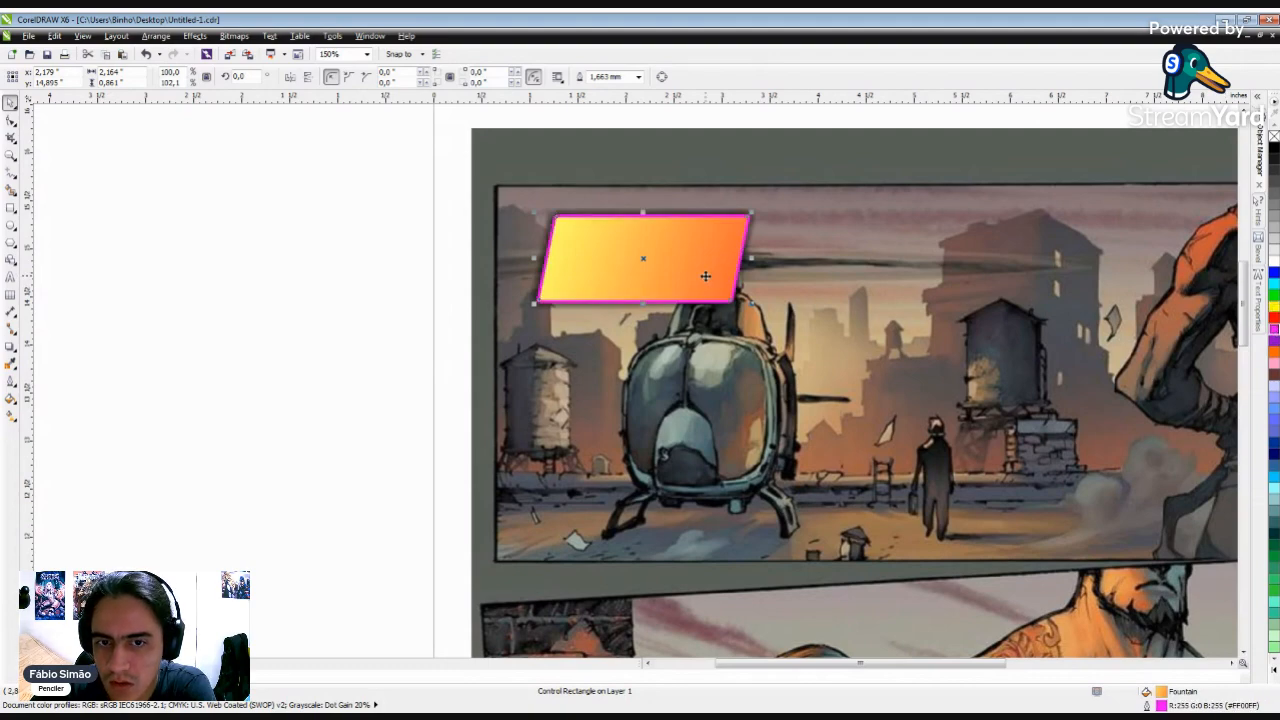
click(258, 302)
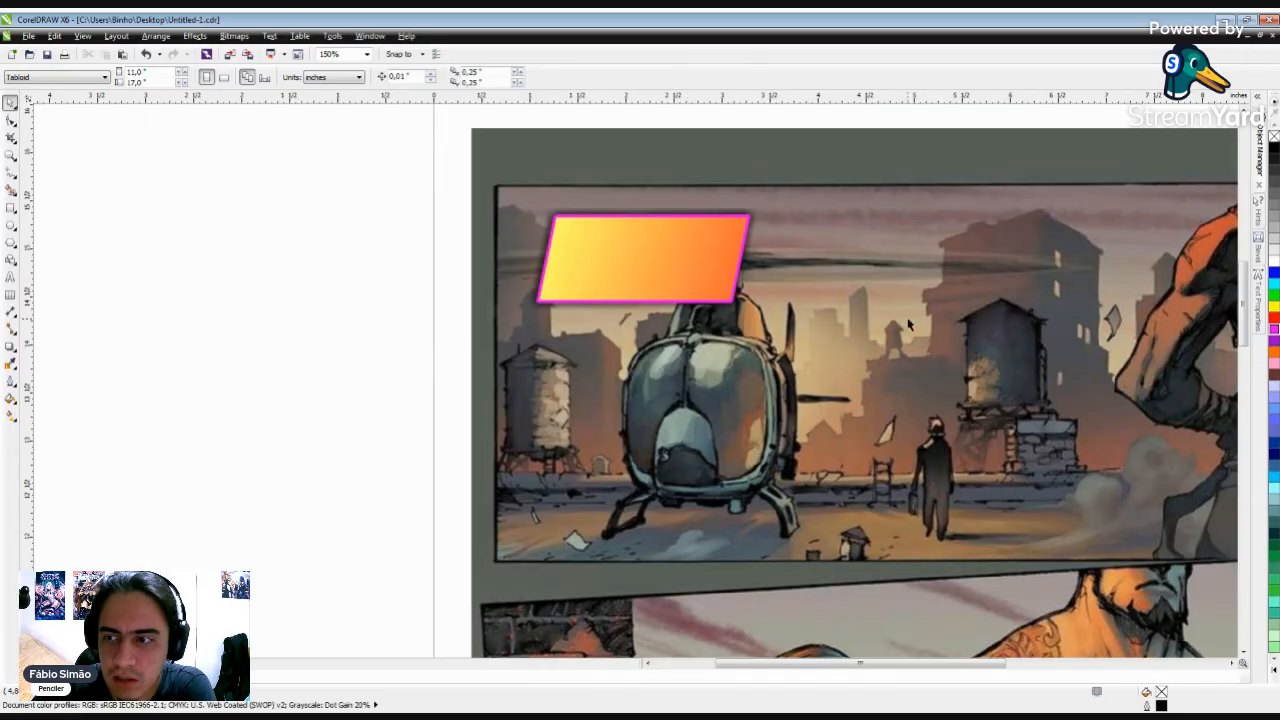
Try a green outline on the caption box, and undo a black fill applied to it.
click(702, 283)
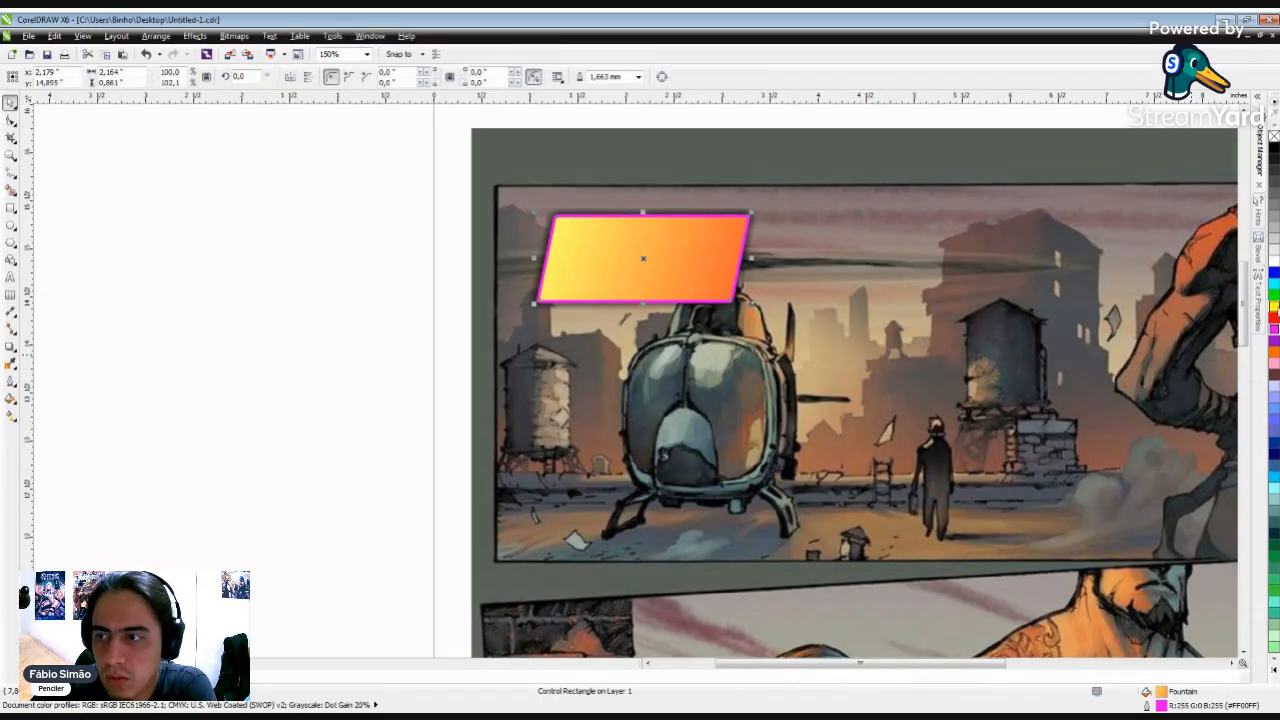
right_click(1274, 296)
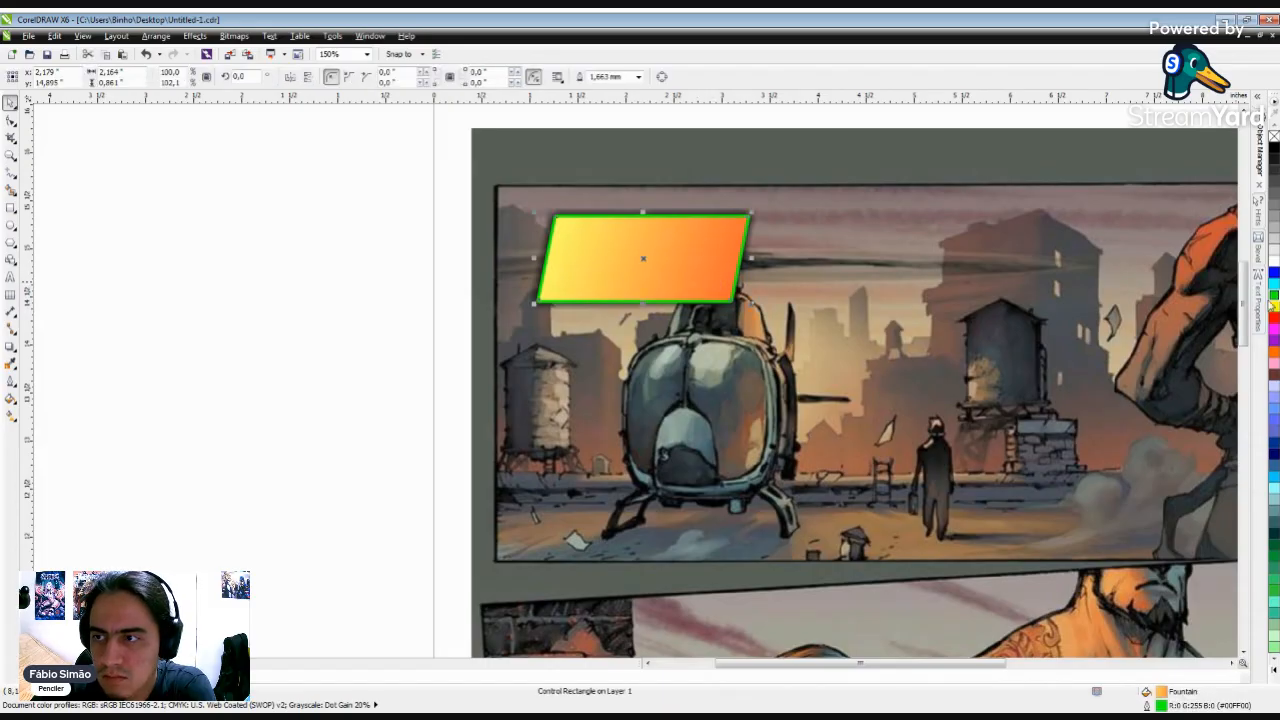
click(1274, 149)
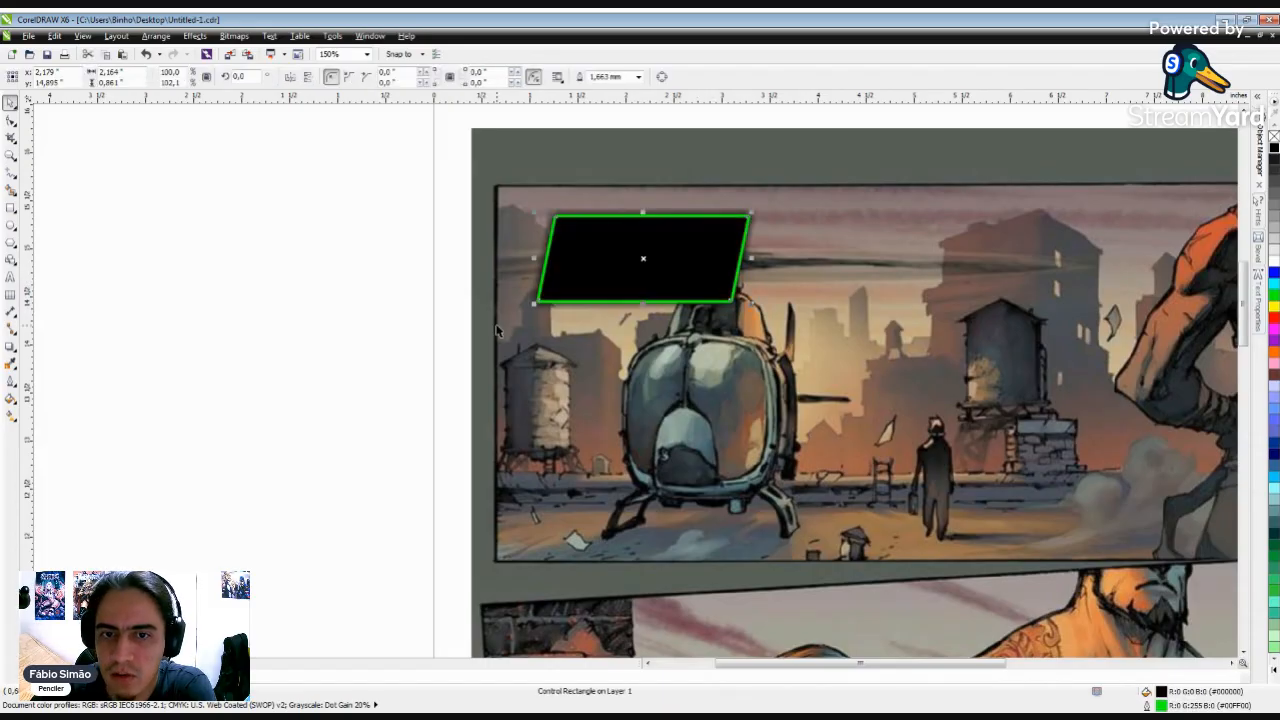
key(ctrl+z)
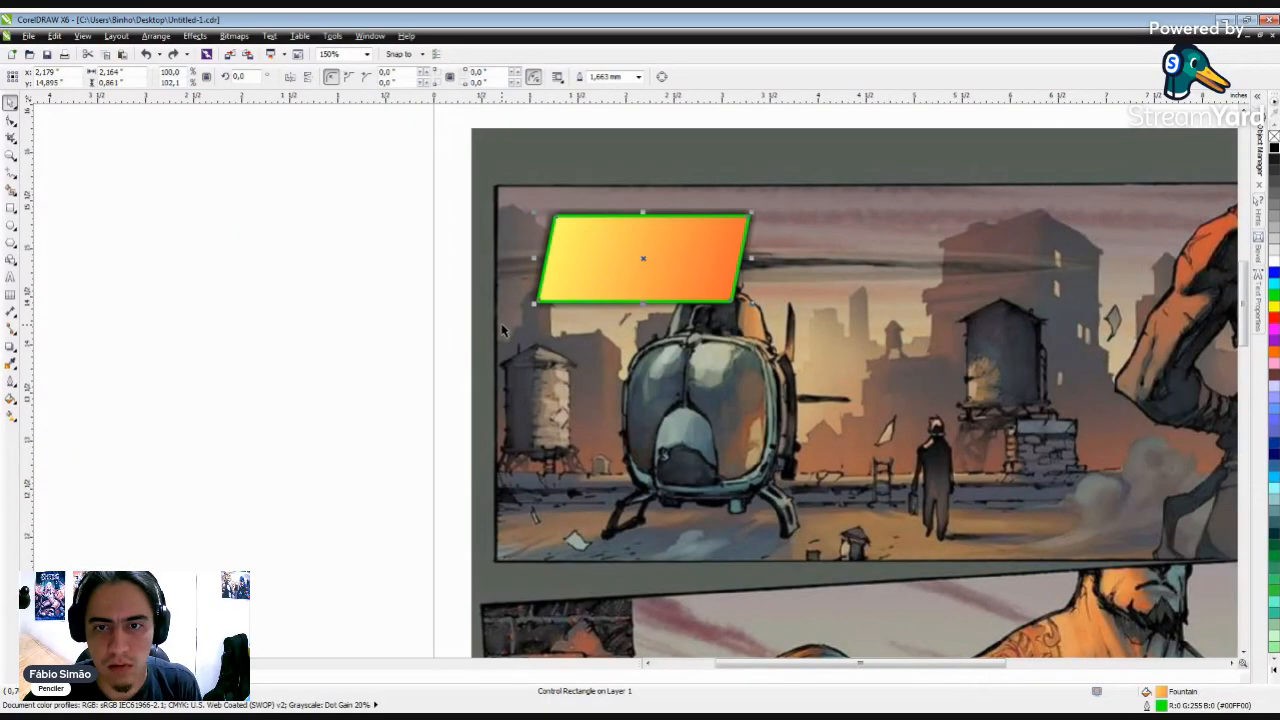
Remove the caption box's outline, and reapply a thin black one at 0.2 mm.
right_click(1274, 140)
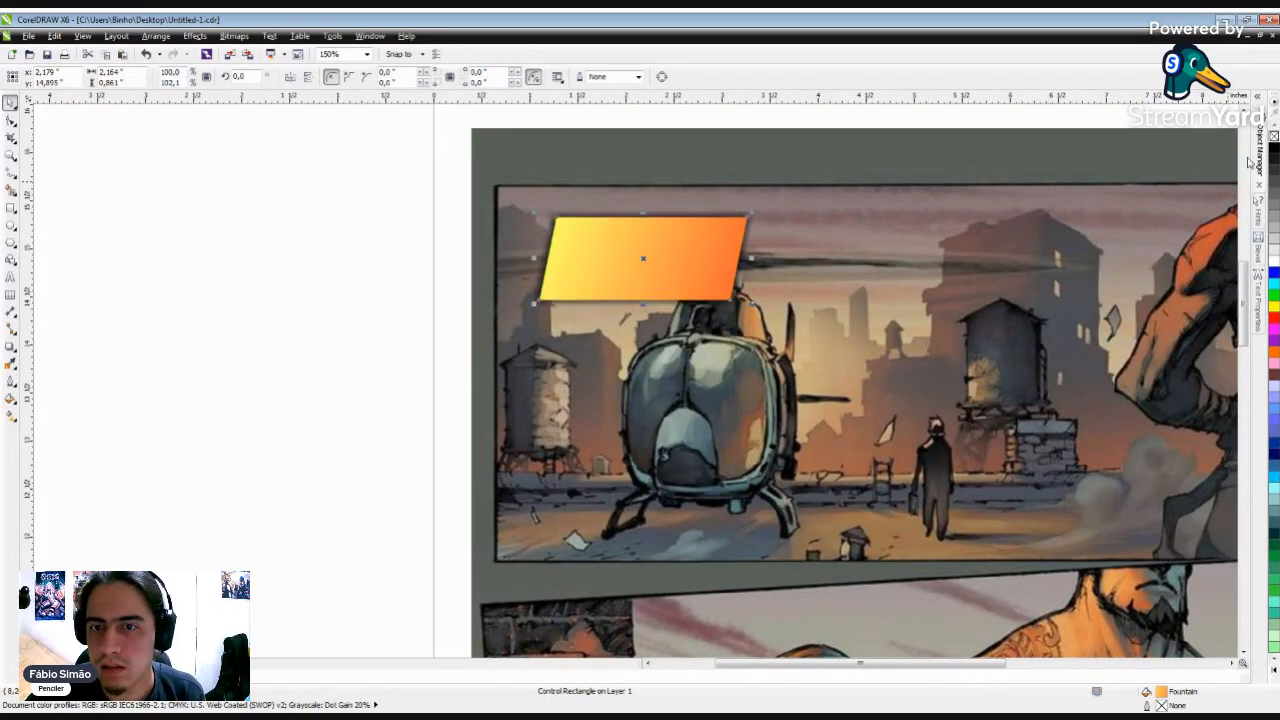
click(307, 229)
click(632, 272)
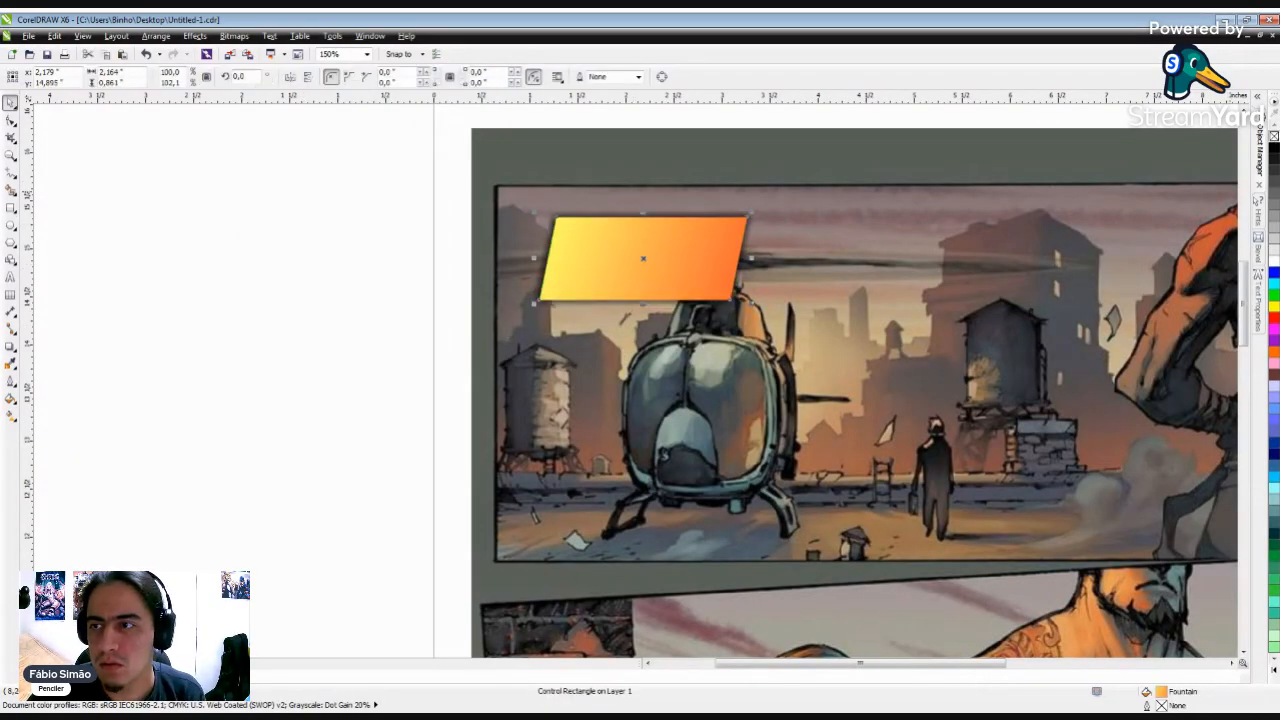
right_click(1274, 150)
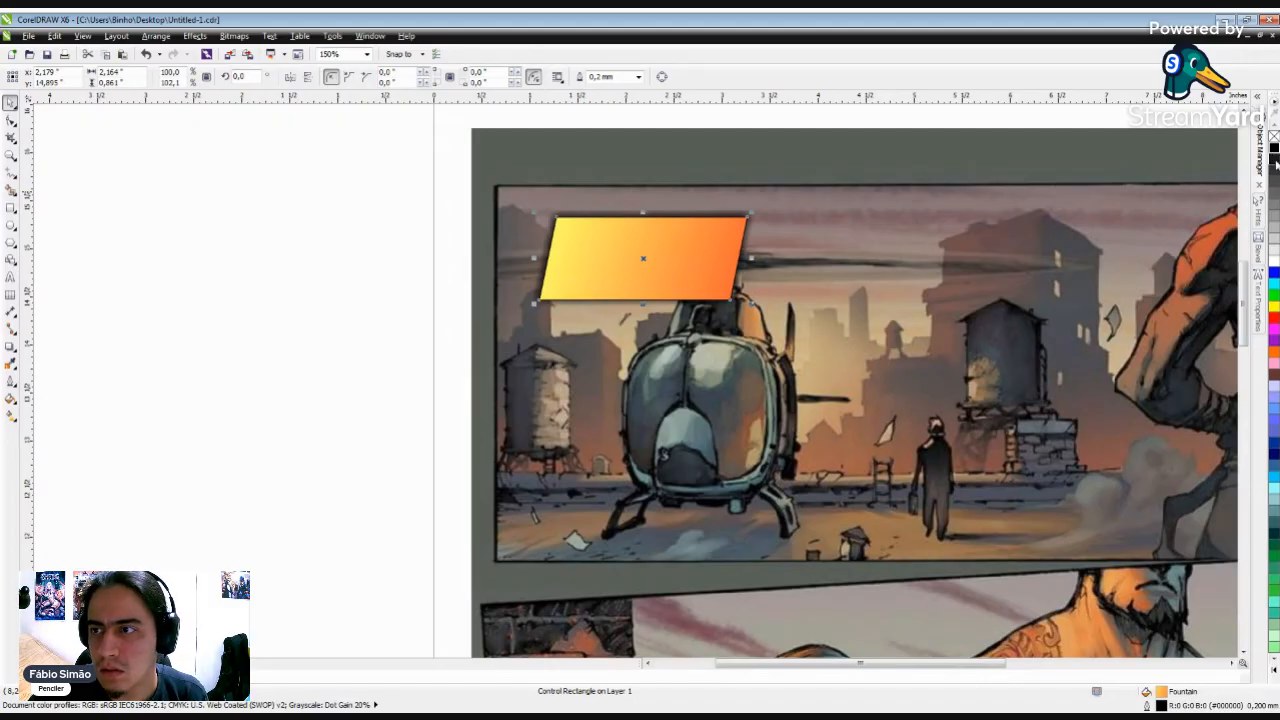
click(354, 177)
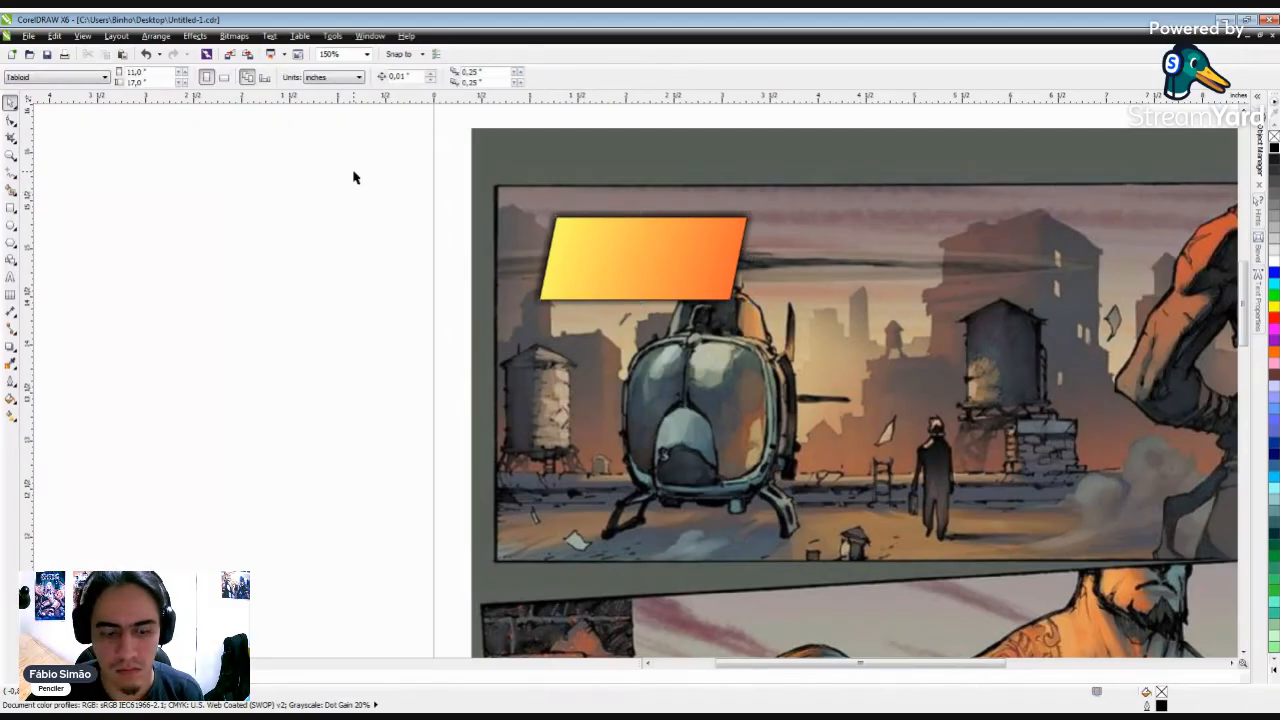
Undo the trial outline changes on the caption box back to the thick black outline, and deselect it.
key(ctrl+z)
key(ctrl+z)
key(ctrl+z)
key(ctrl+z)
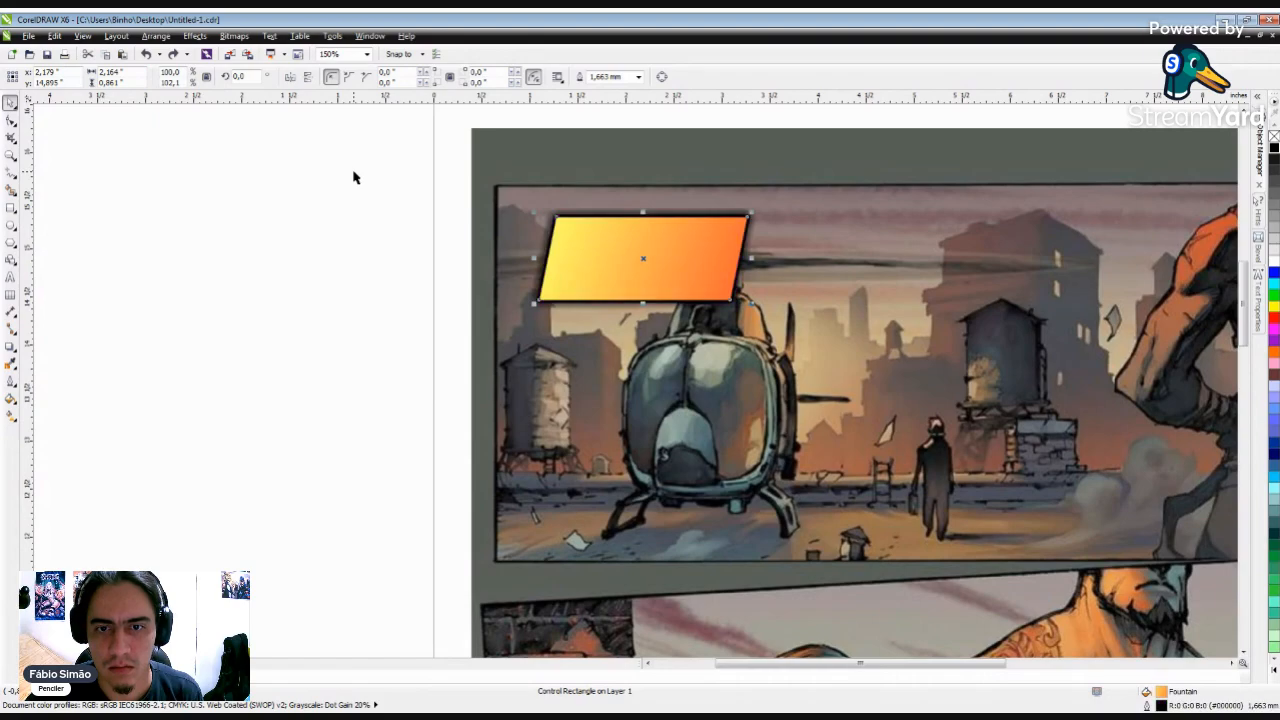
click(326, 258)
scroll(489, 268, down, 2)
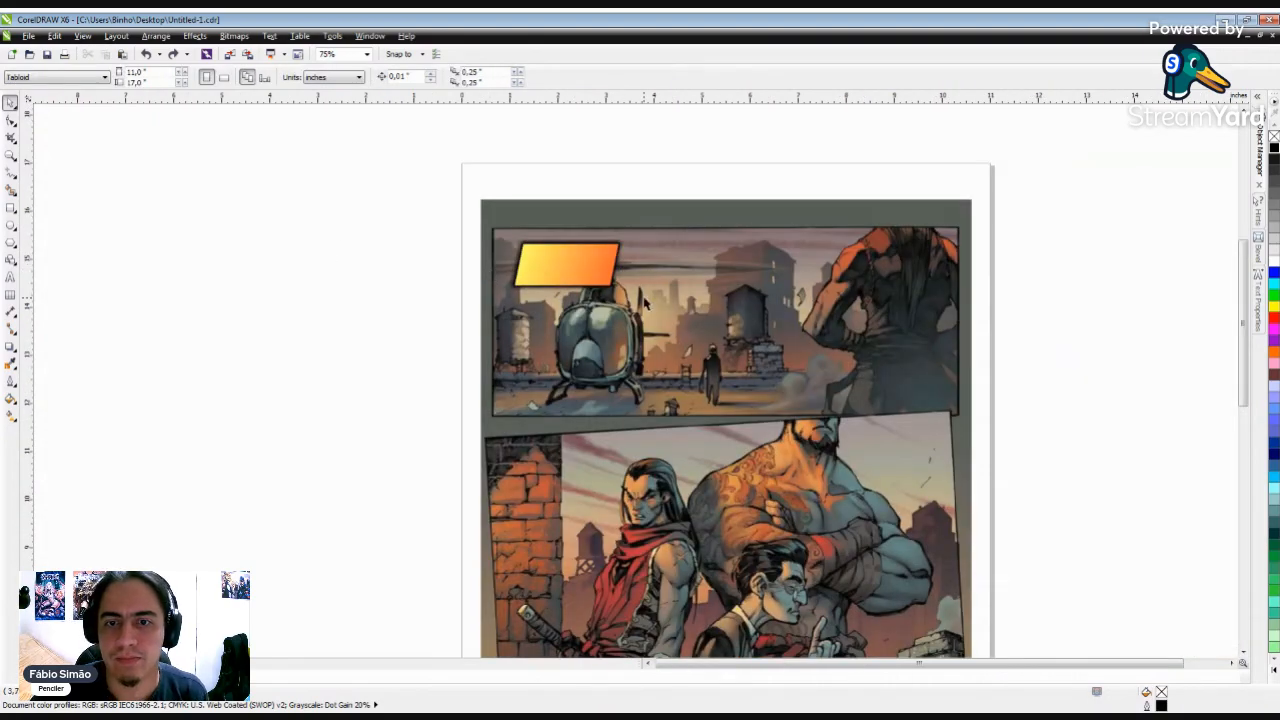
scroll(640, 304, up, 2)
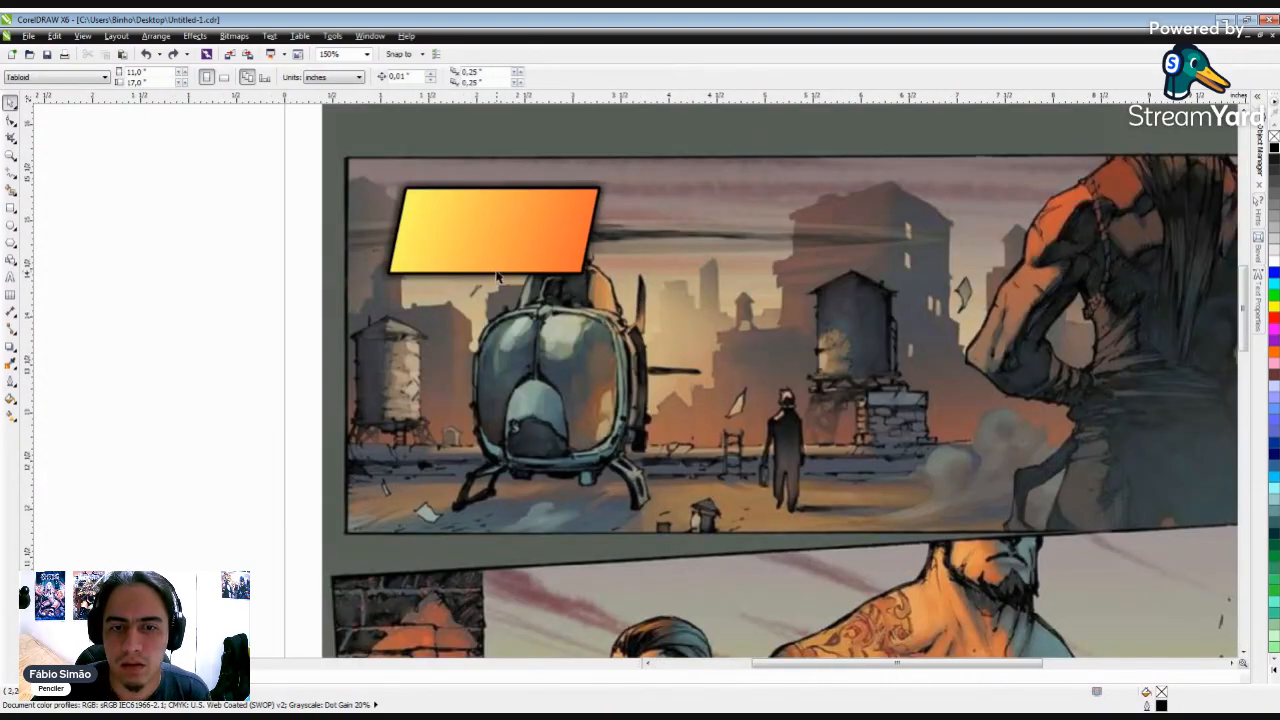
scroll(500, 277, down, 2)
scroll(480, 252, up, 2)
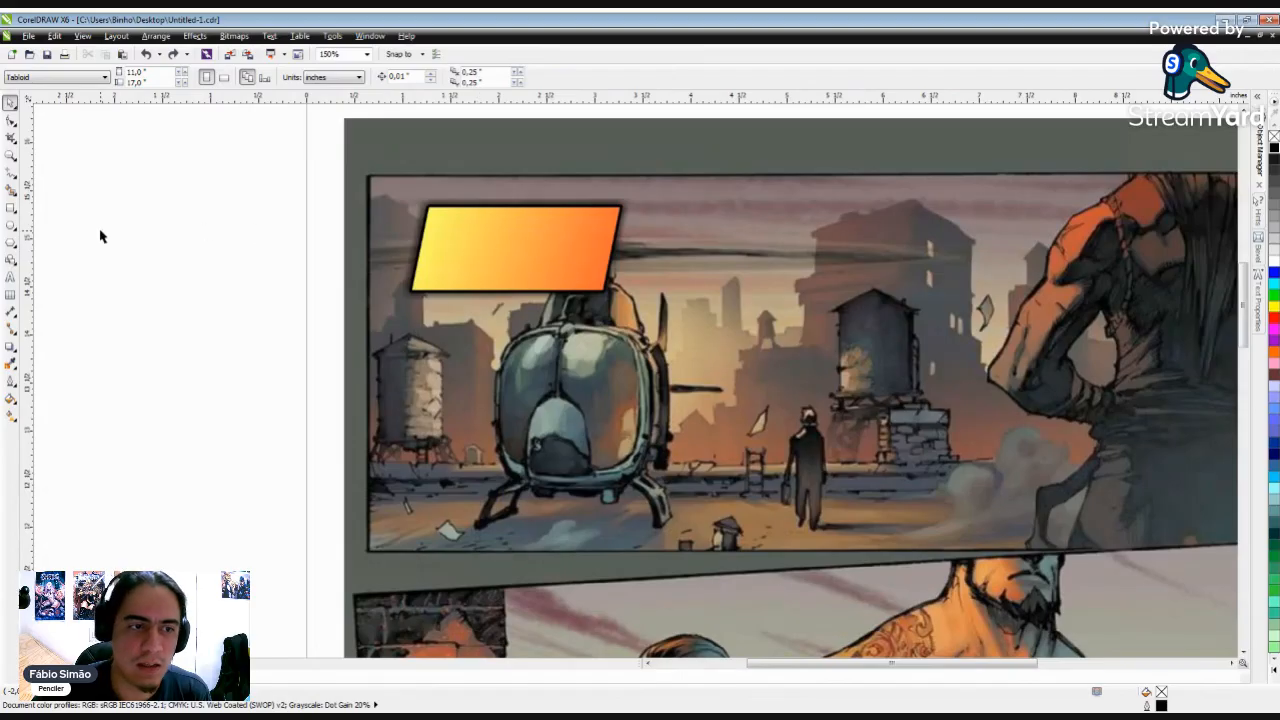
Add artistic text on the blank area beside the comic page reading "NEW YOURK." with "5:40 PM" on a second line.
click(10, 277)
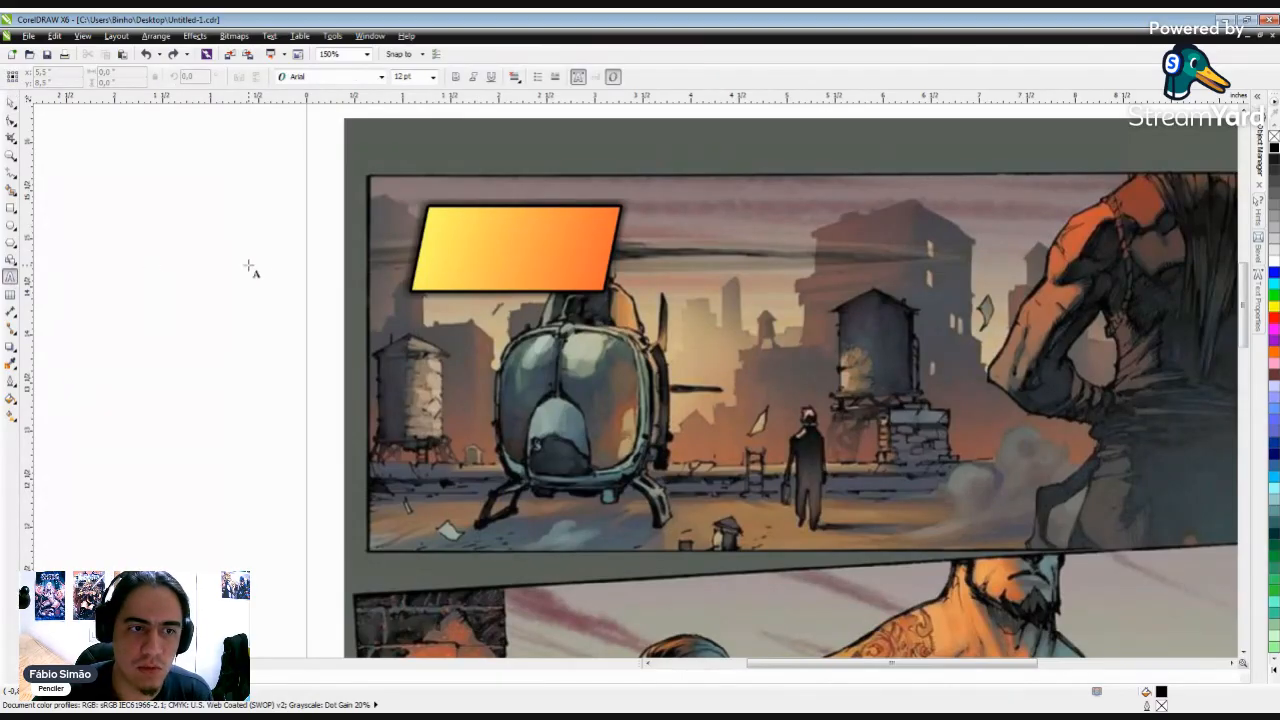
scroll(550, 296, down, 2)
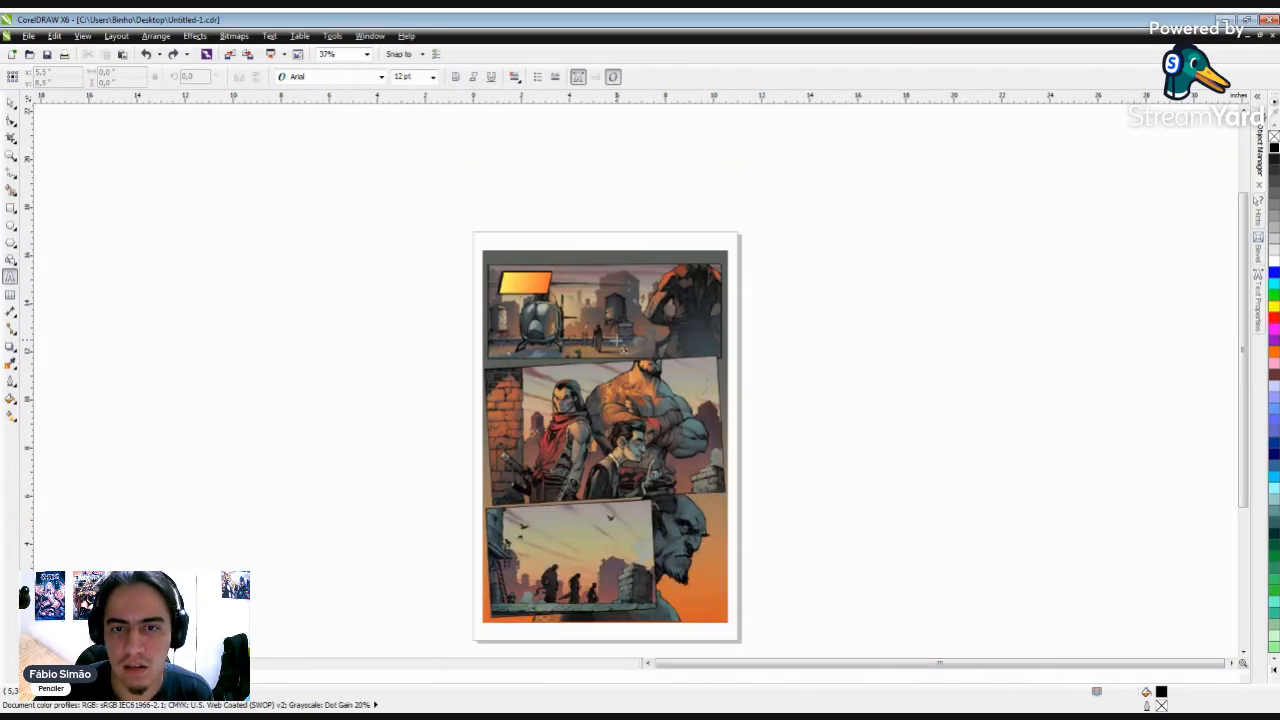
scroll(584, 265, up, 2)
scroll(521, 305, down, 1)
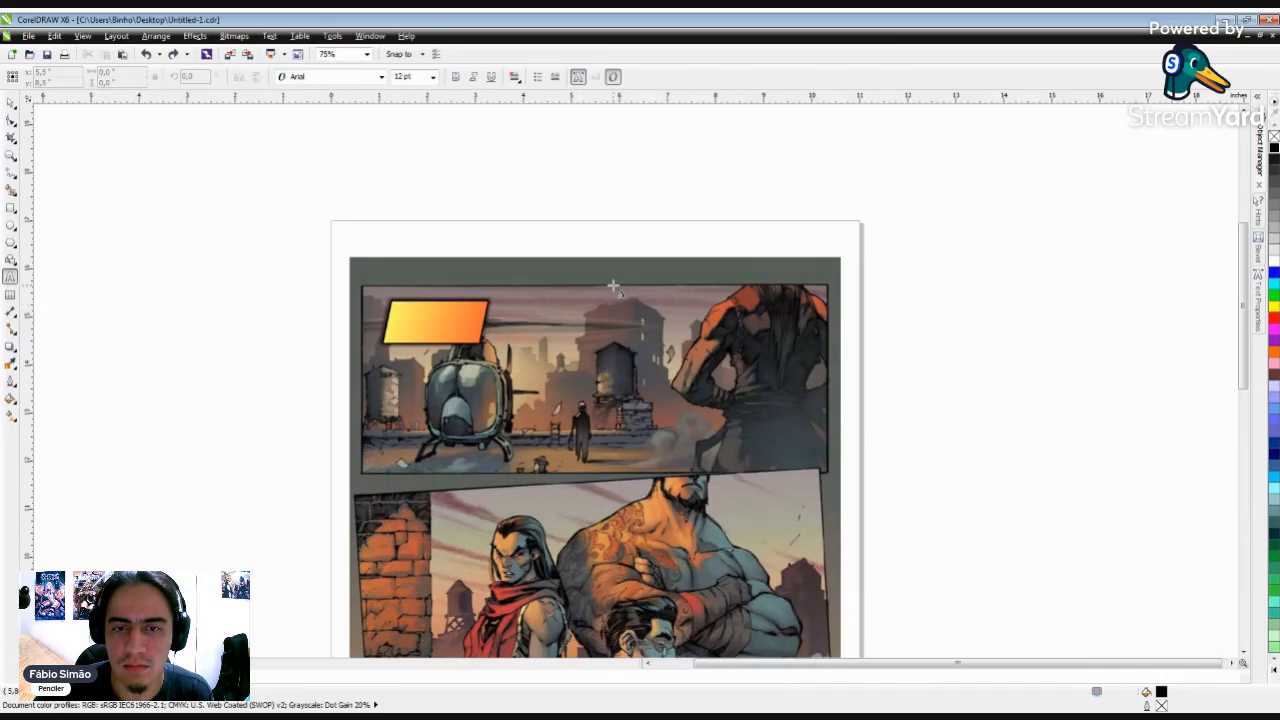
click(903, 331)
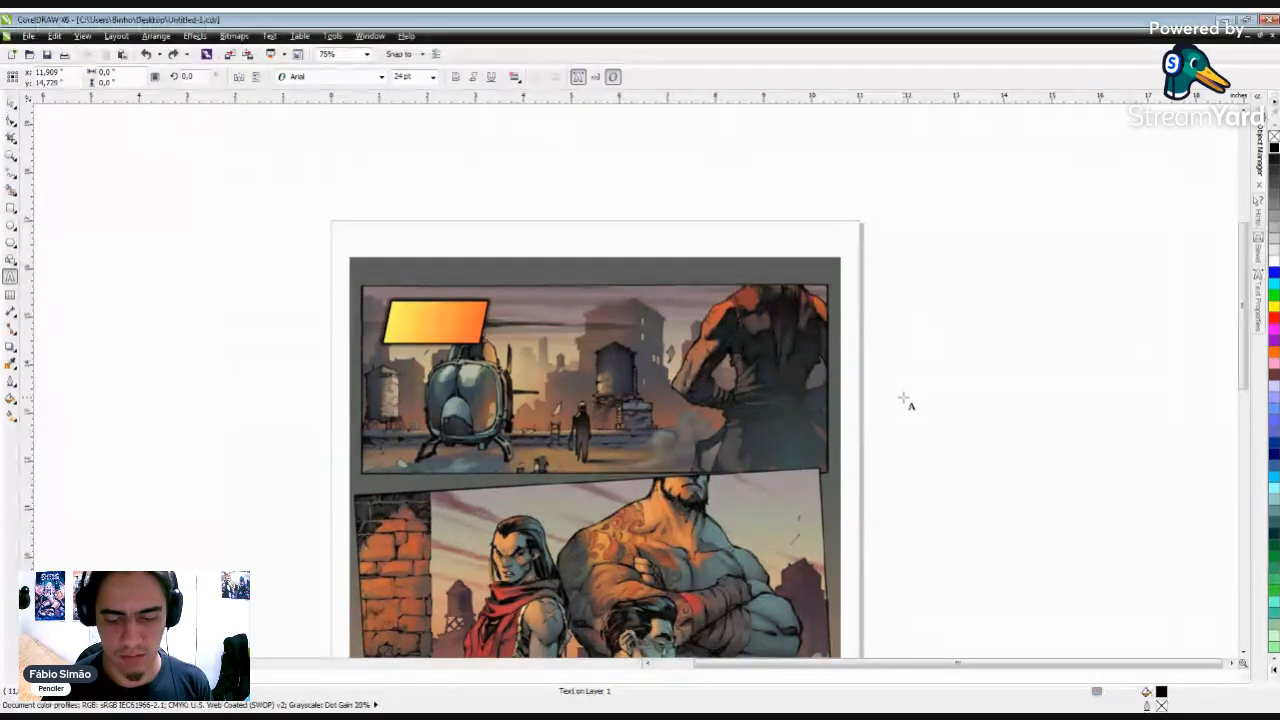
text(NEW)
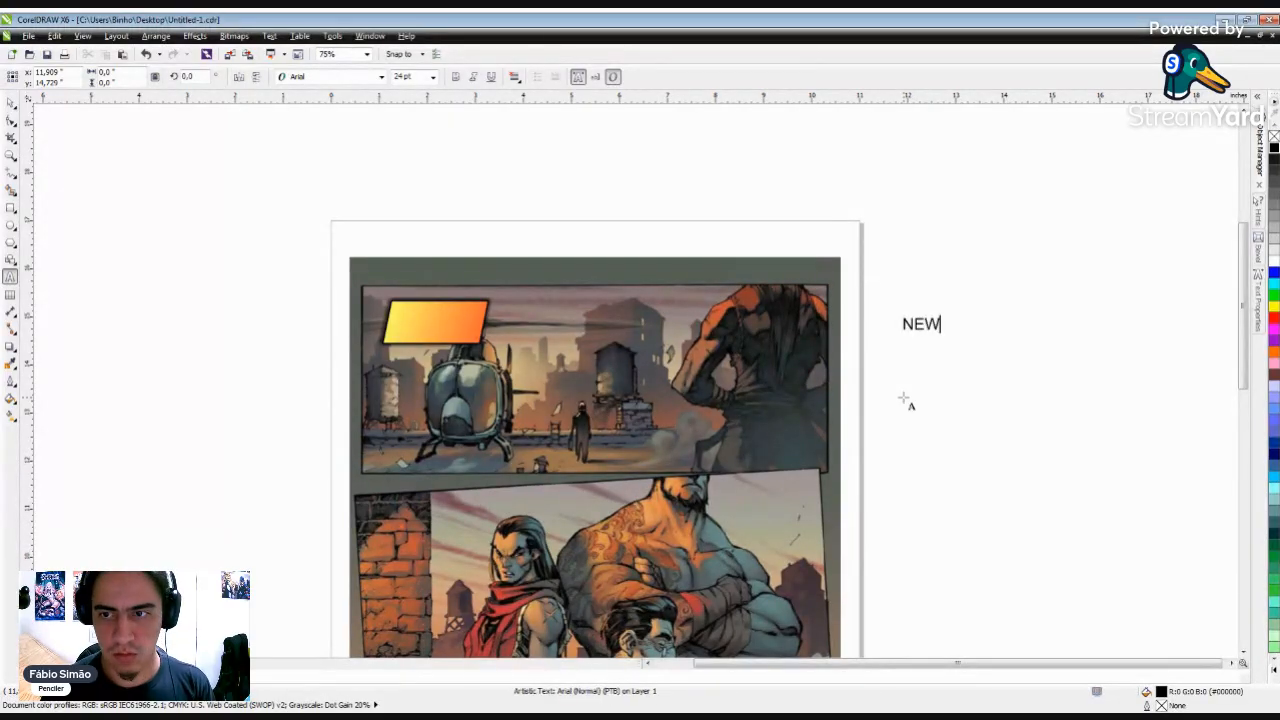
text( YOURK)
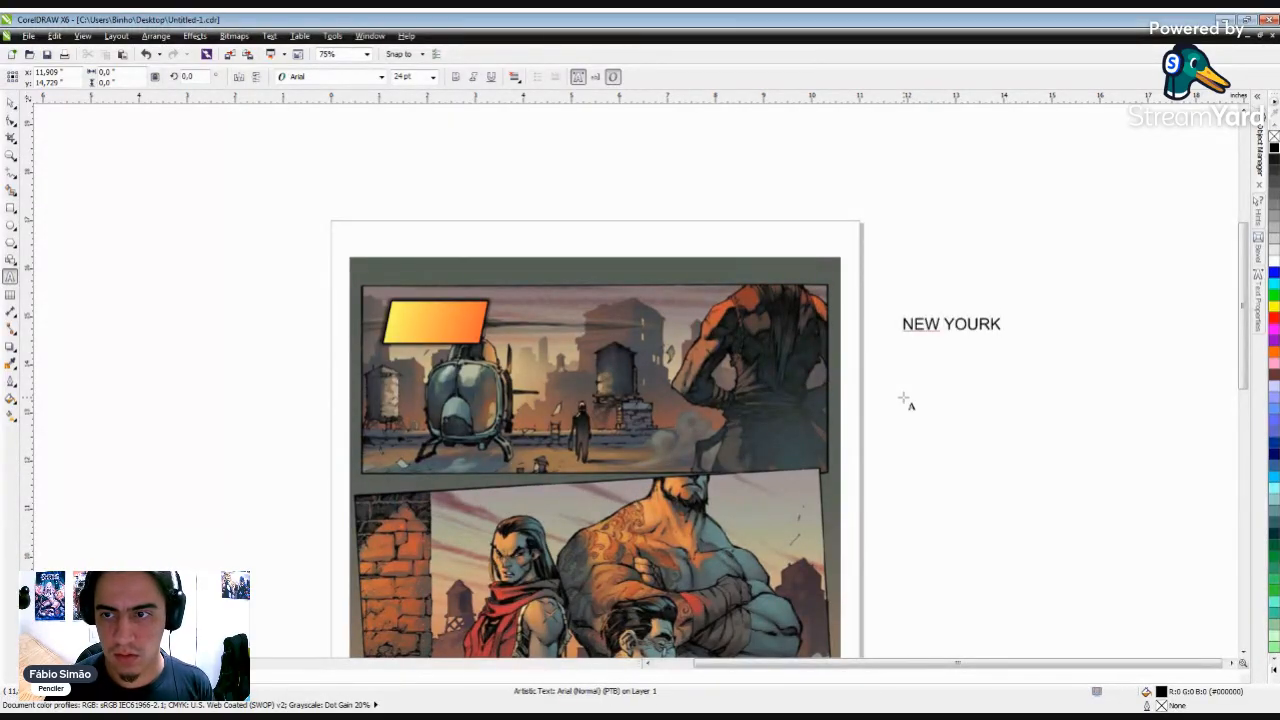
text(.)
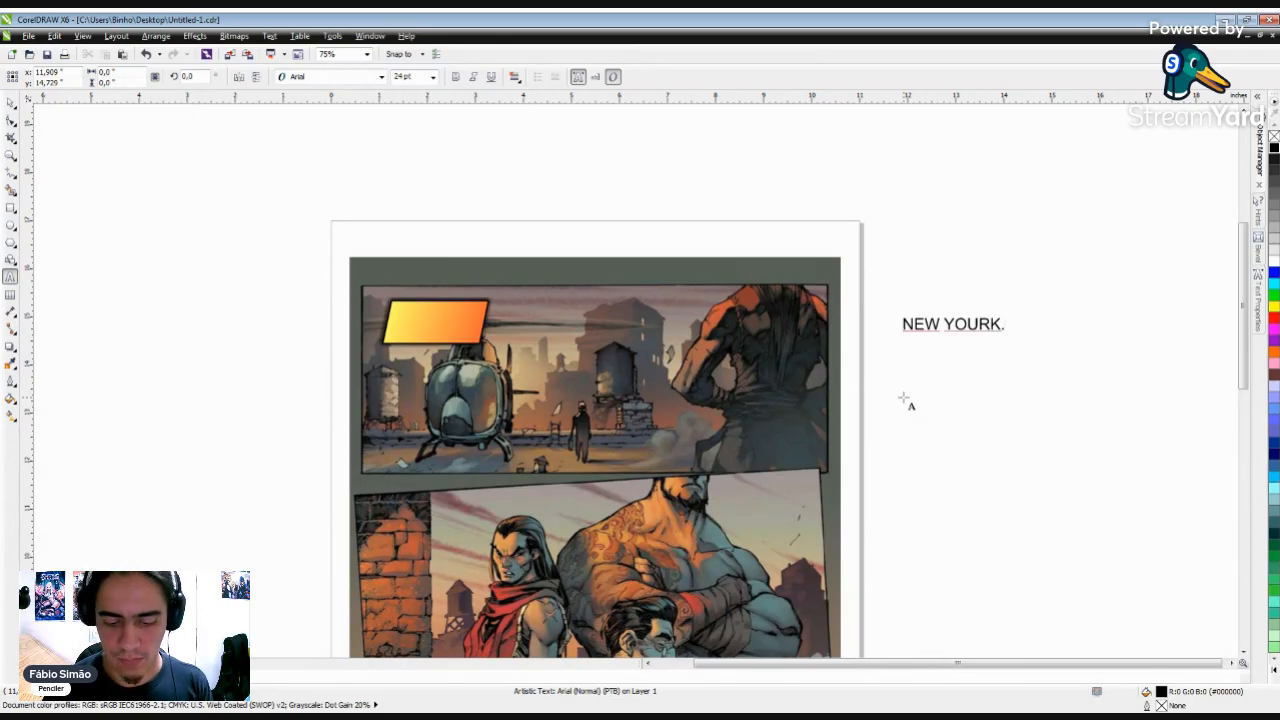
key(Return)
text(5)
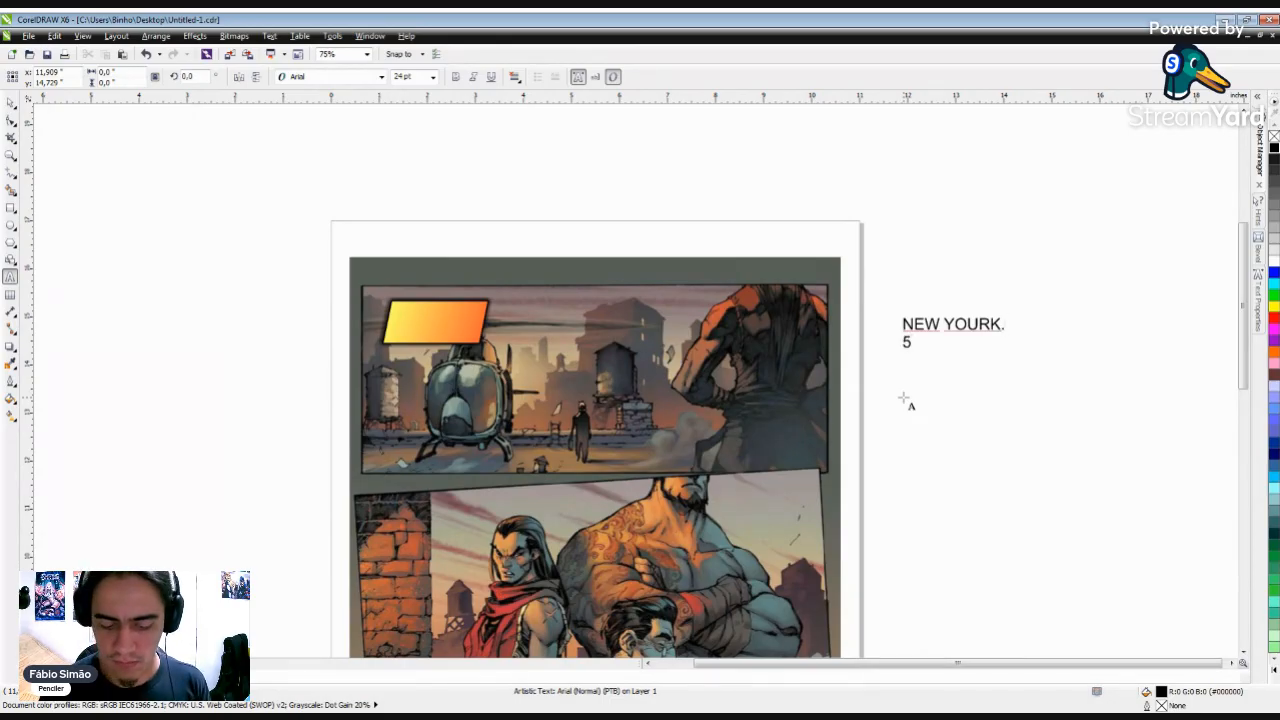
text(:40 PM)
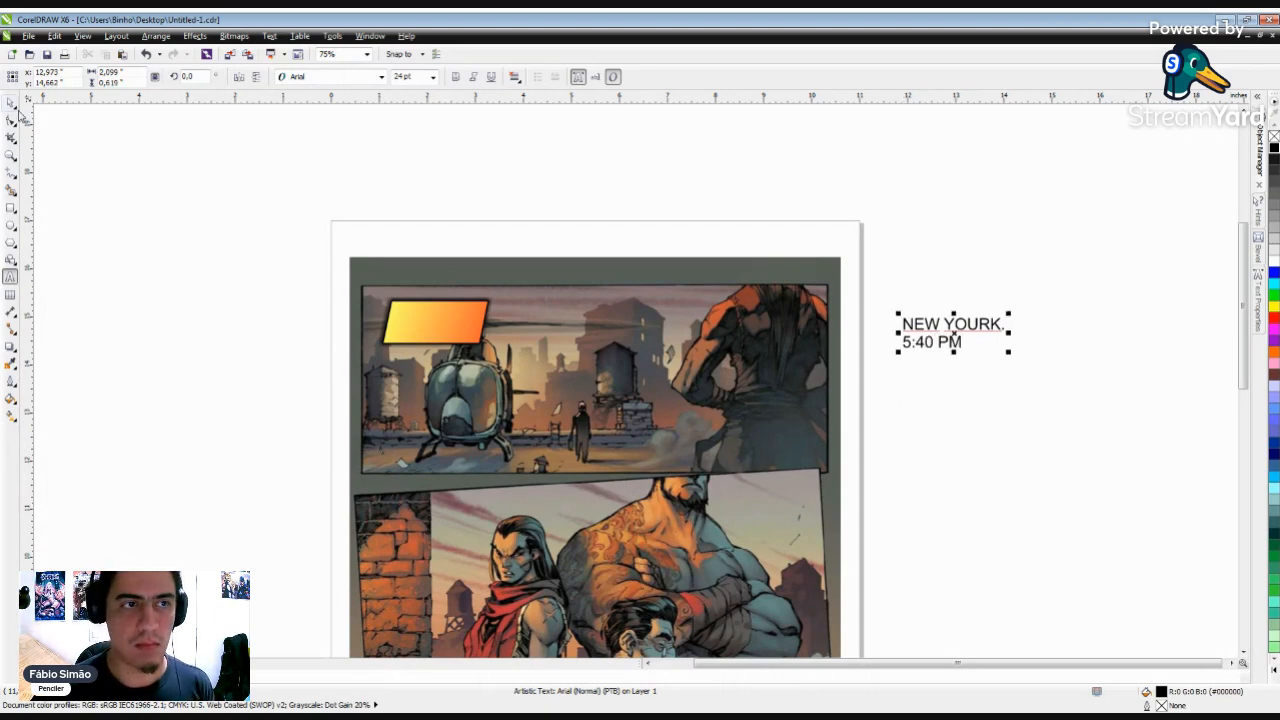
click(10, 104)
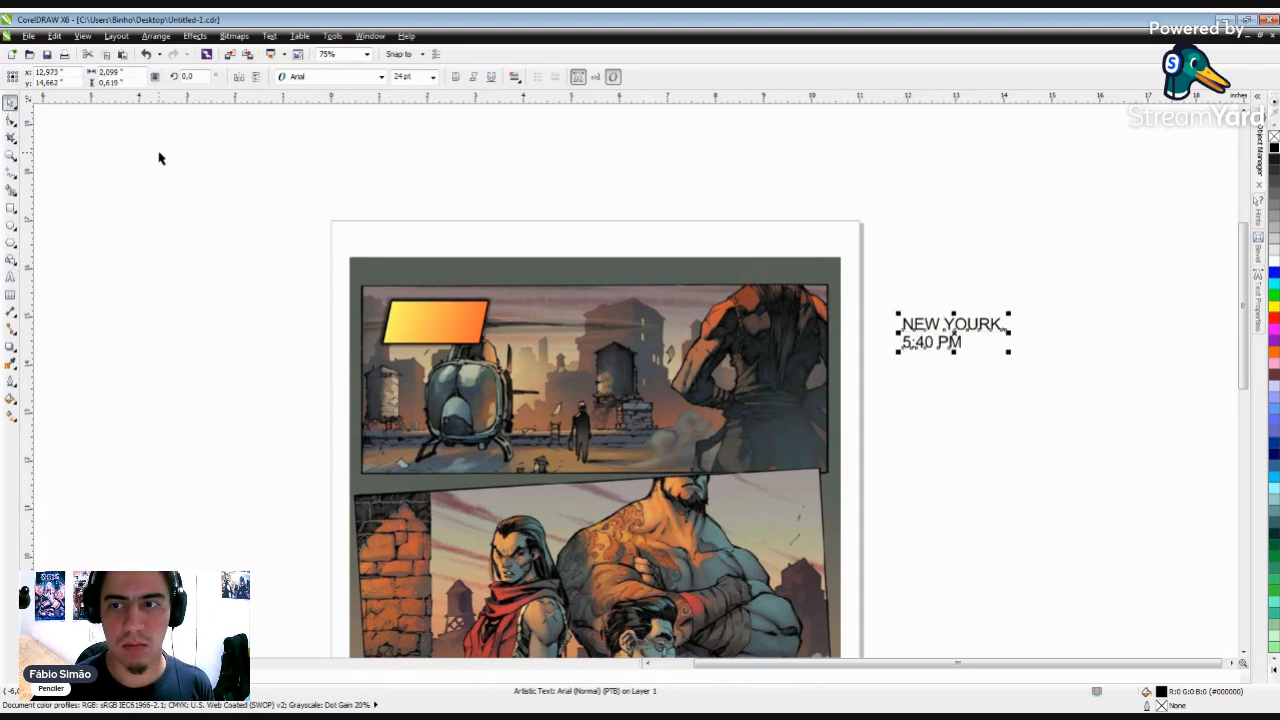
Center-align the two lines of the caption text.
click(515, 78)
click(540, 124)
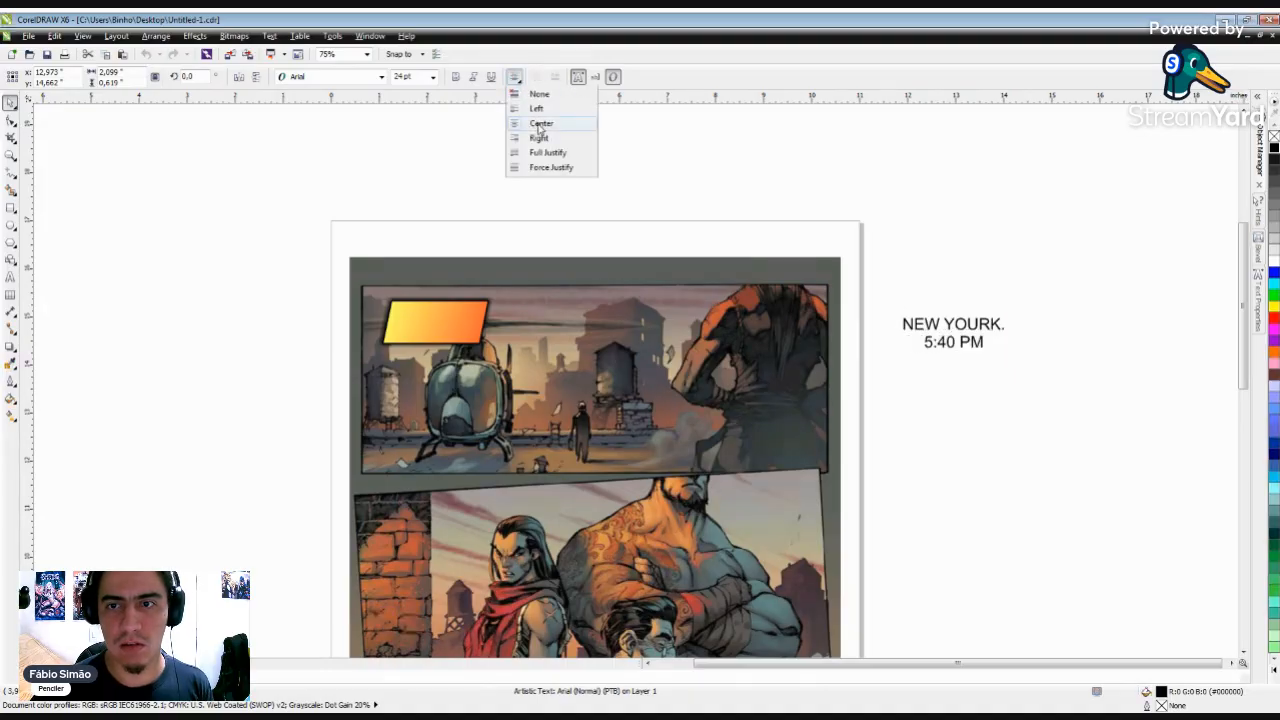
click(540, 127)
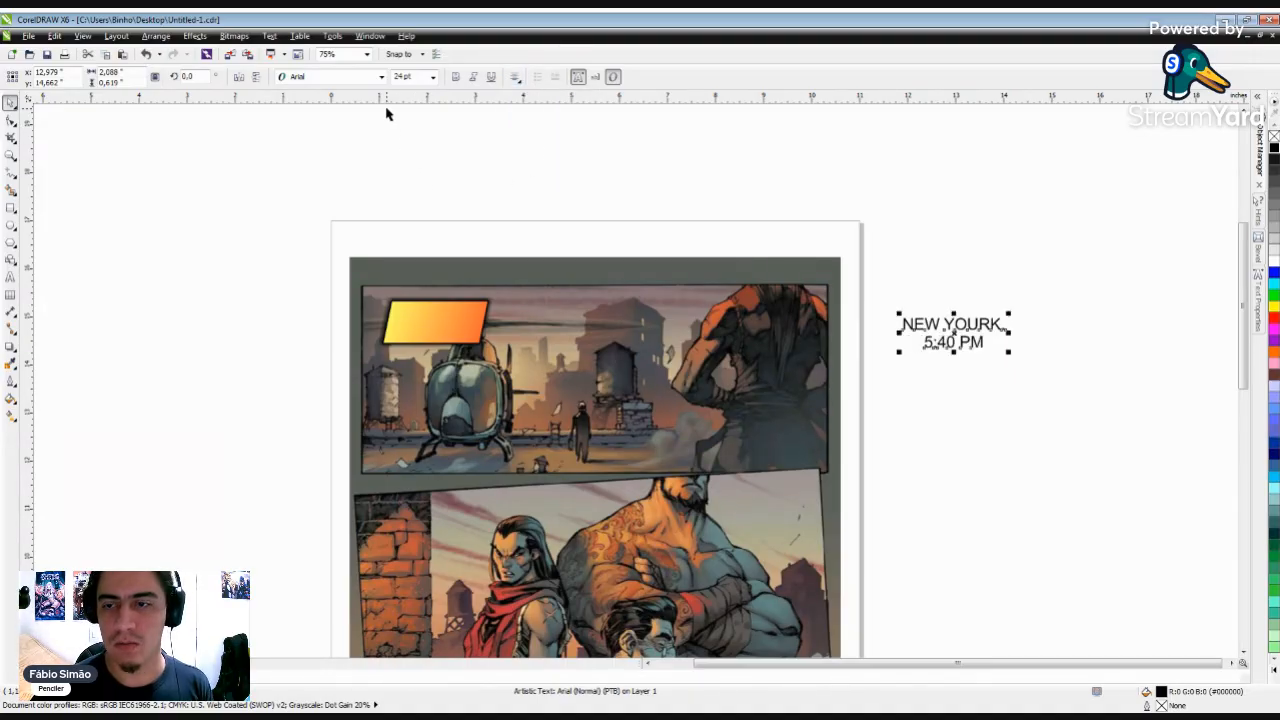
Set the font of the centered caption text to Comic Book.
click(381, 79)
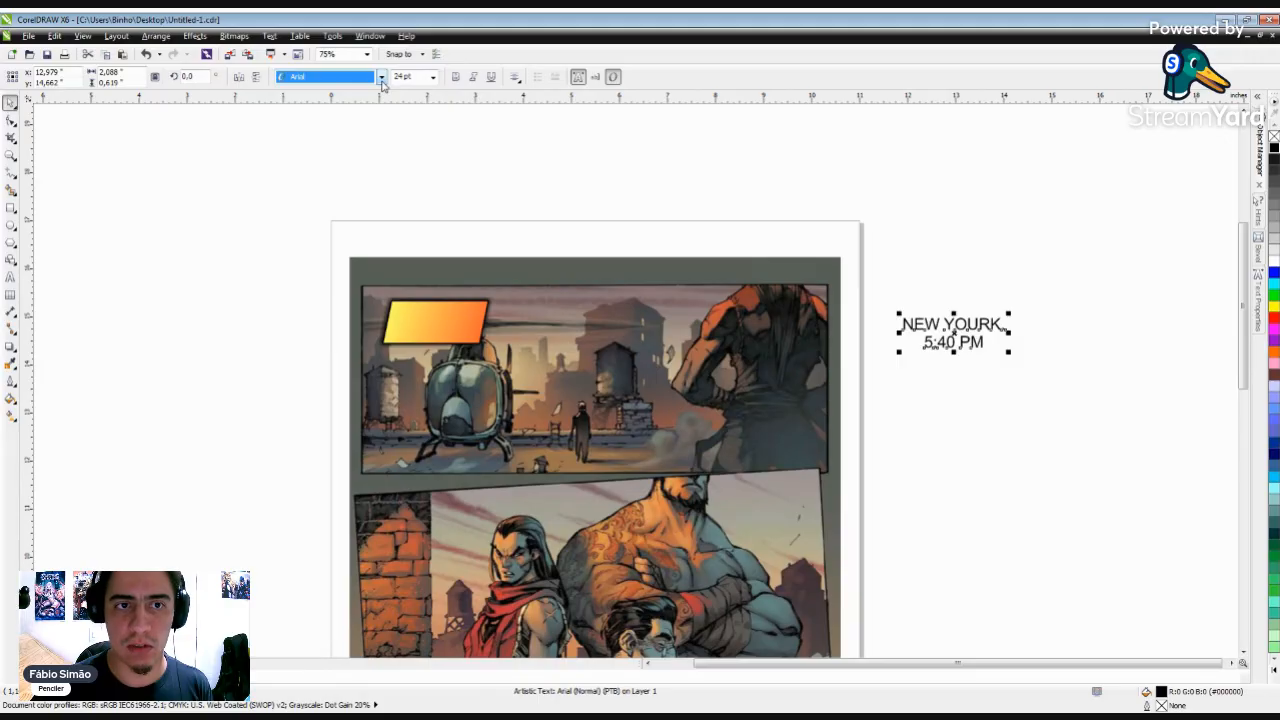
click(381, 78)
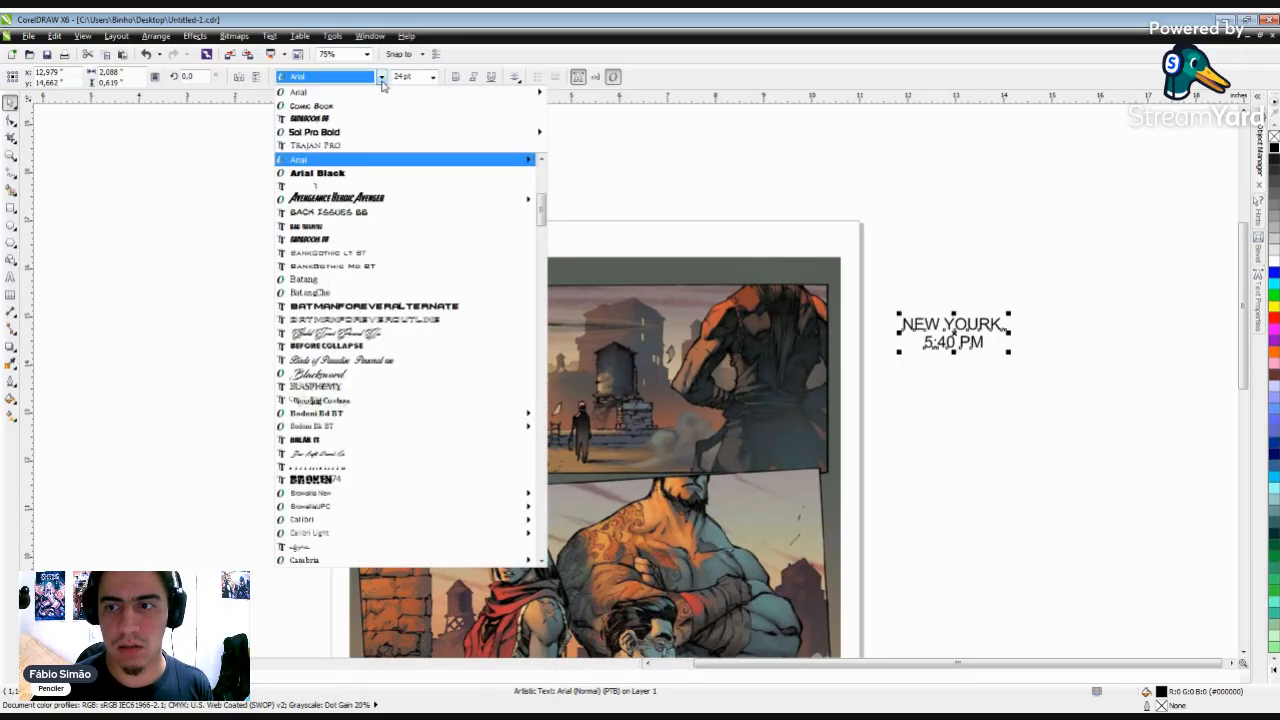
click(311, 105)
Place the caption text inside the slanted box above the helicopter, scaled down to about 17.8 pt, and deselect it.
drag(955, 335, 481, 305)
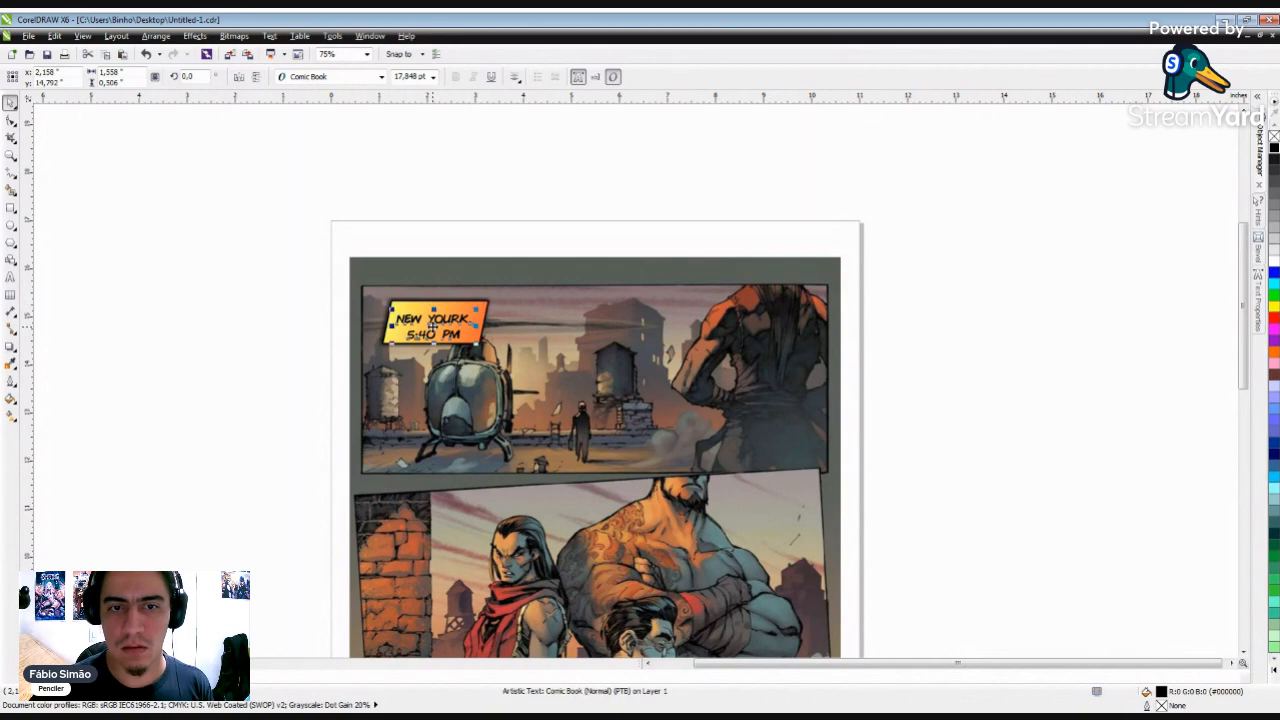
scroll(435, 326, up, 2)
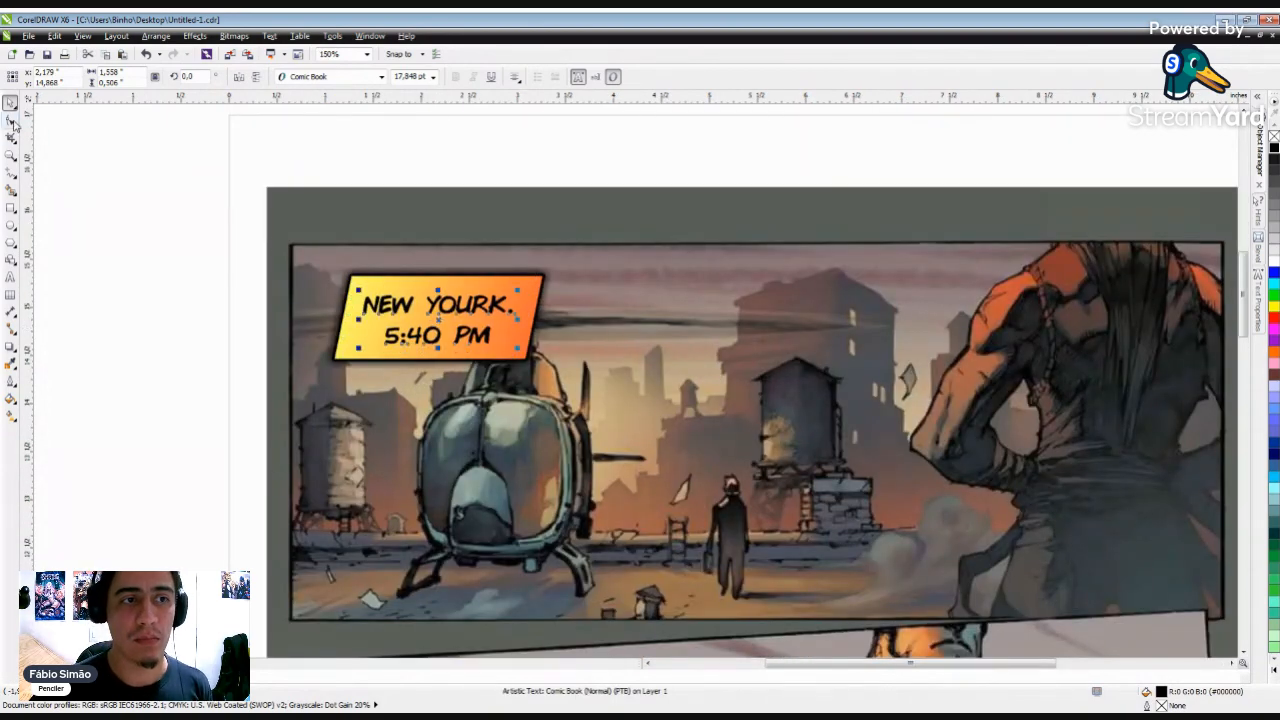
click(11, 120)
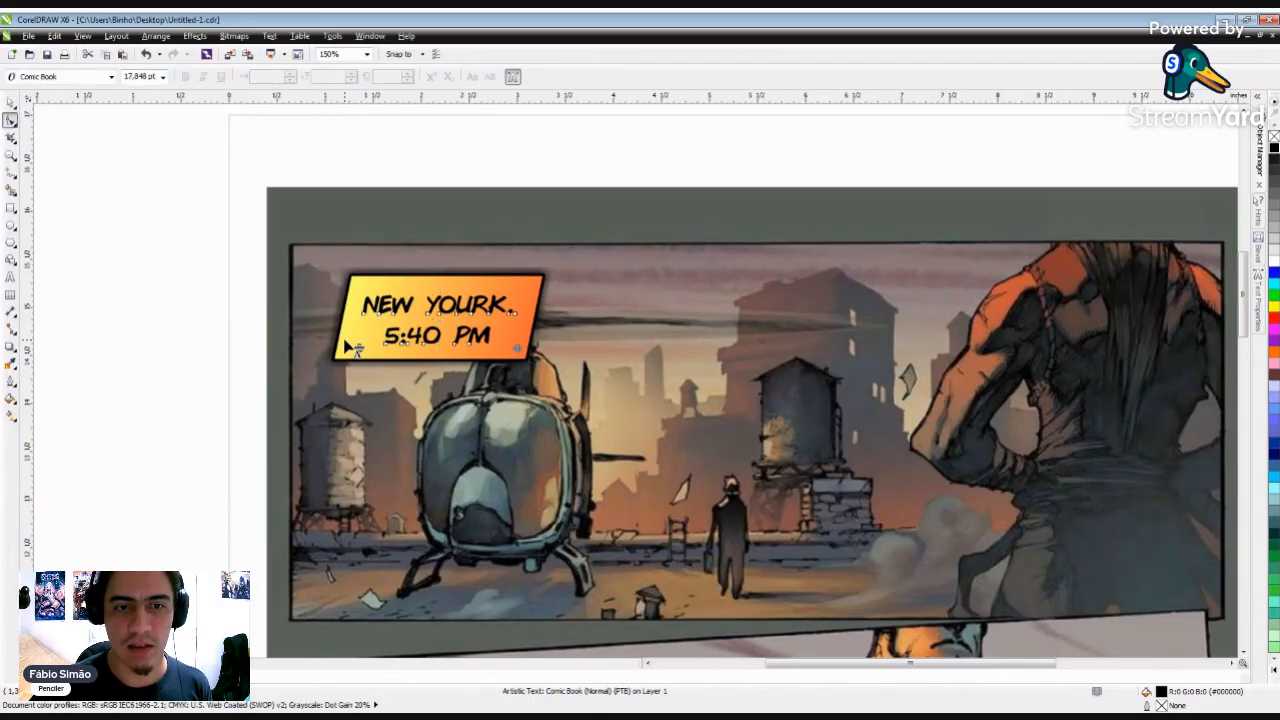
click(10, 102)
click(148, 204)
scroll(591, 338, down, 2)
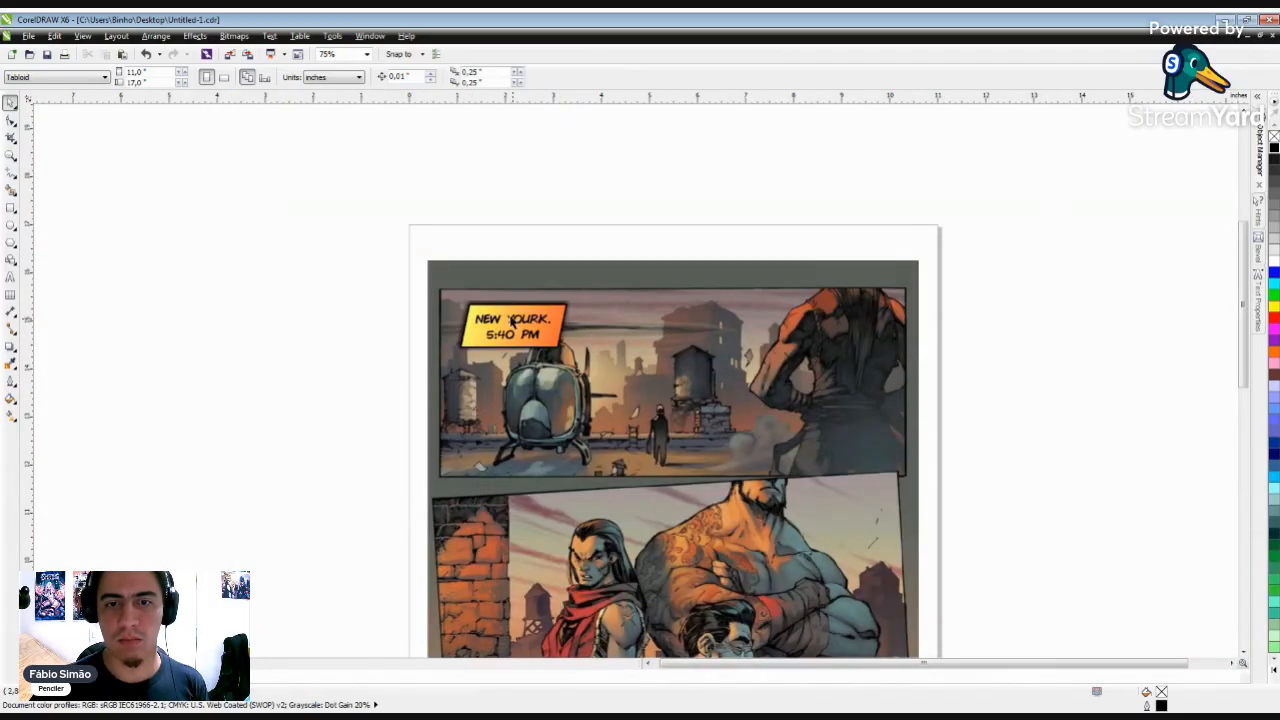
scroll(550, 338, up, 2)
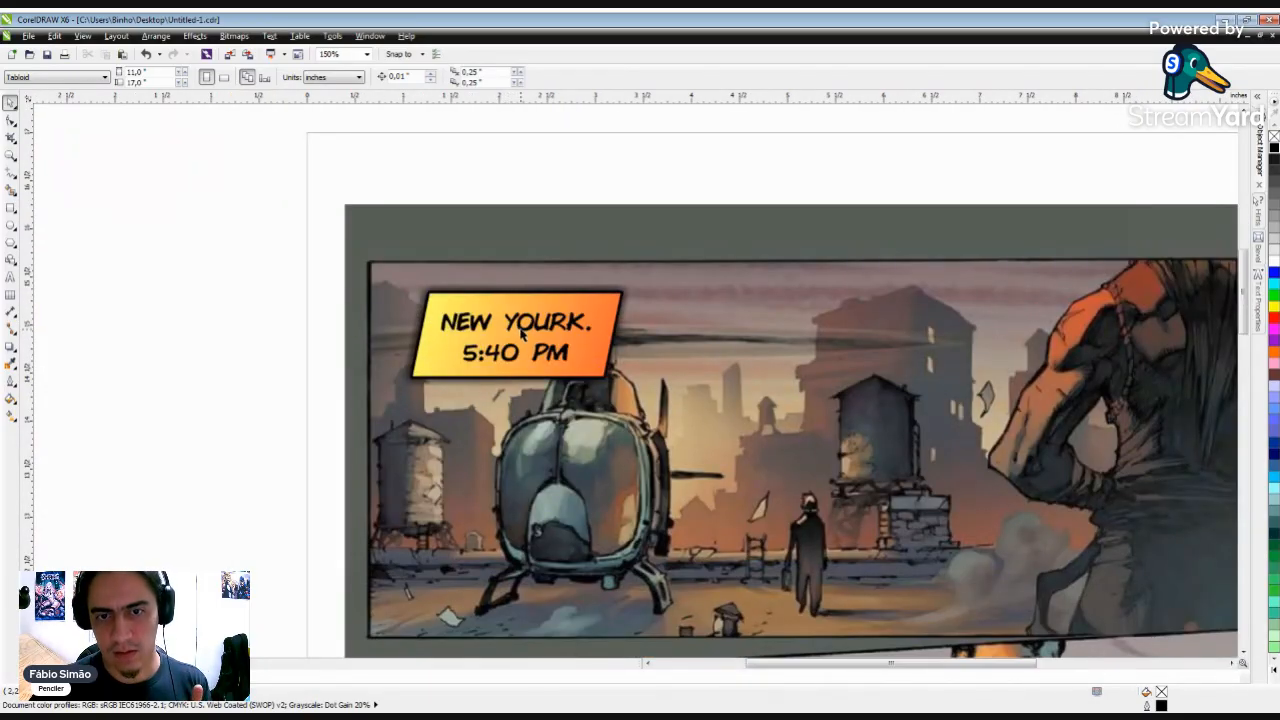
Tighten the line spacing between "NEW YOURK." and "5:40 PM" in the caption text, and deselect it.
click(521, 335)
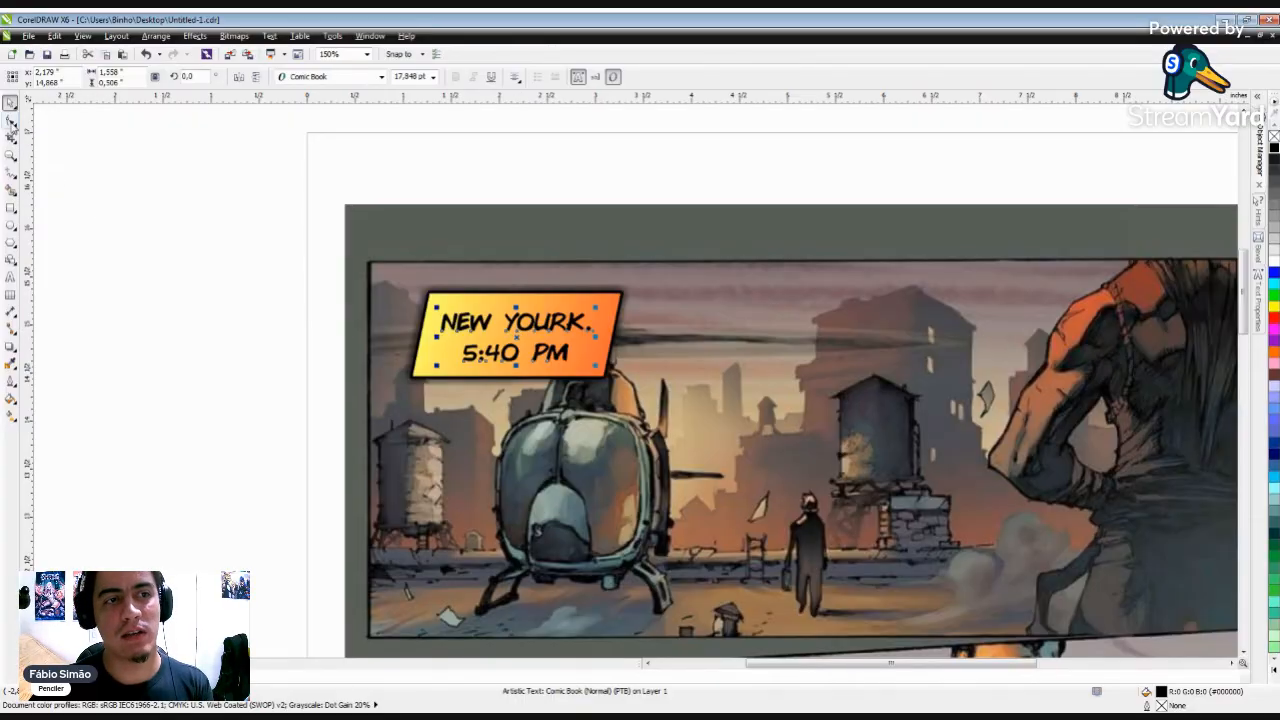
click(11, 120)
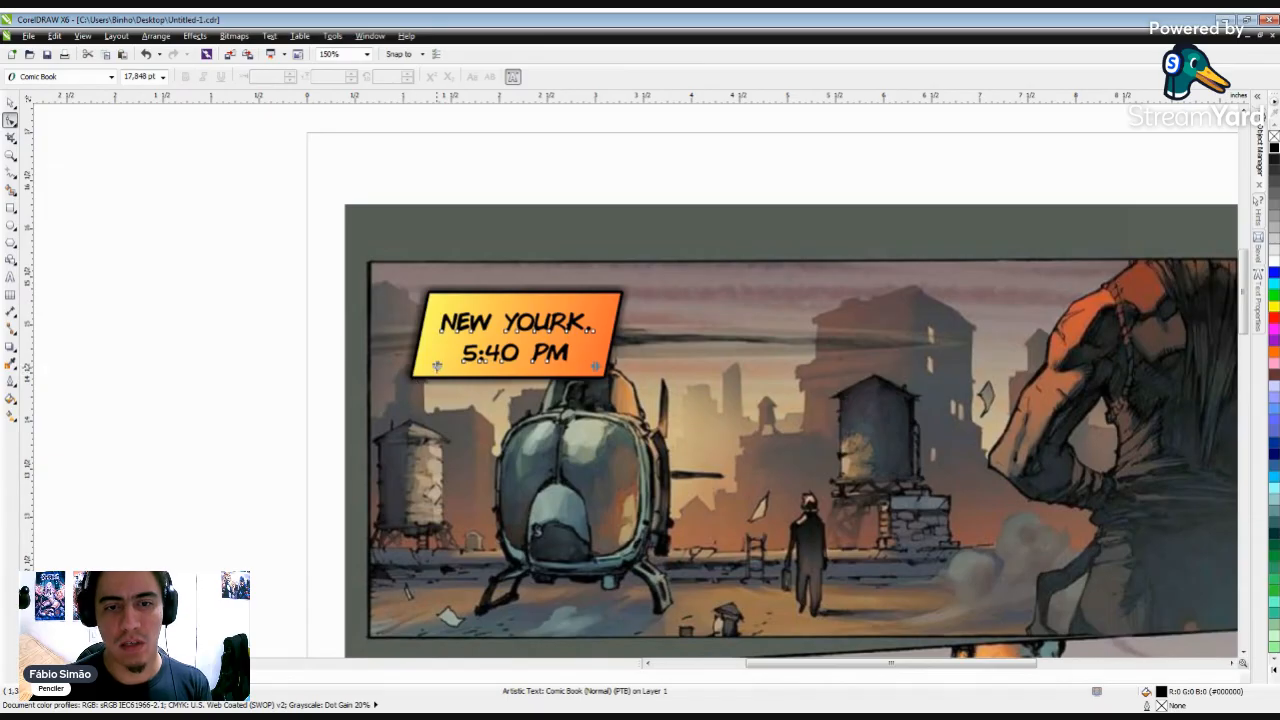
mouse_move(437, 365)
mouse_down()
mouse_move(433, 380)
mouse_move(435, 353)
mouse_up()
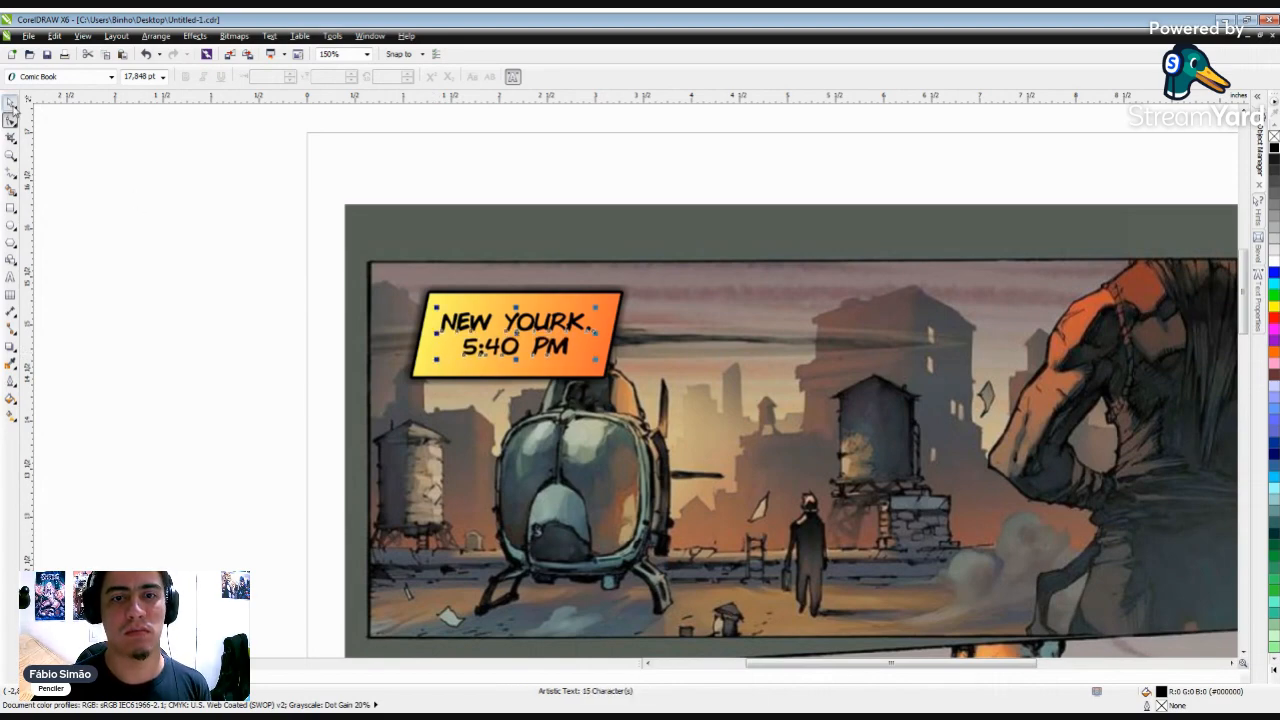
click(10, 103)
click(223, 273)
scroll(444, 262, down, 1)
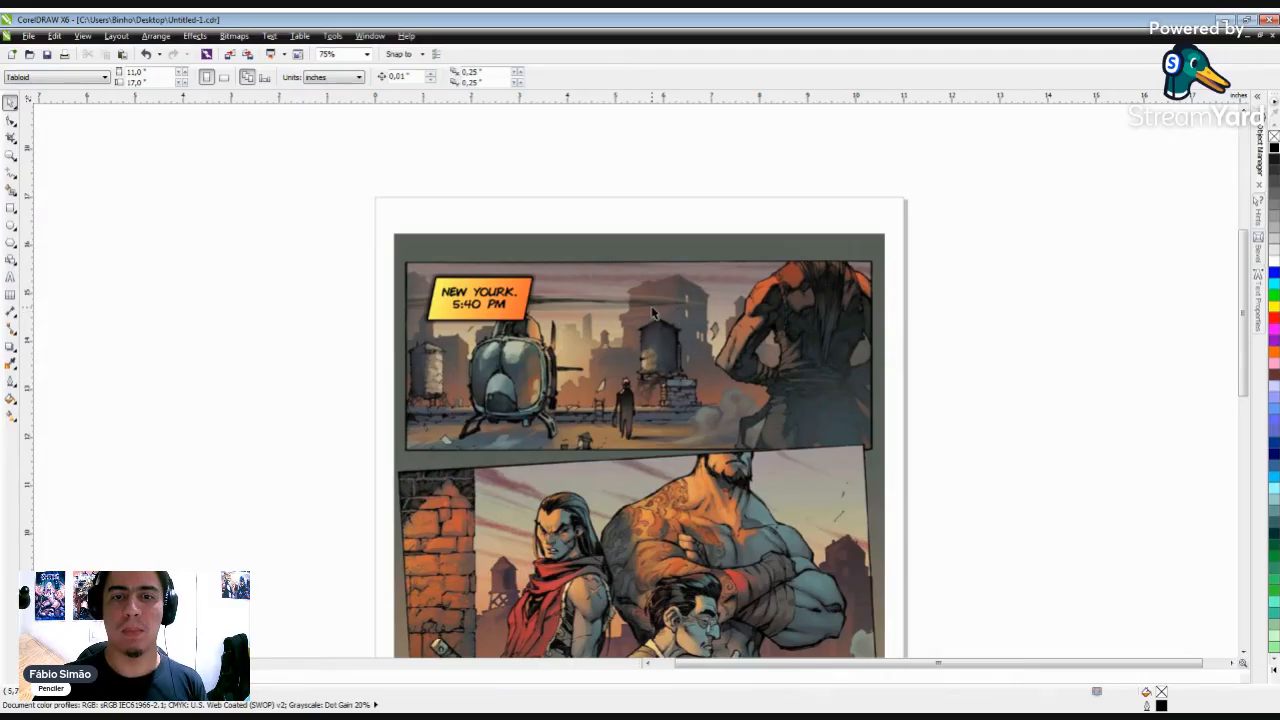
scroll(477, 292, up, 1)
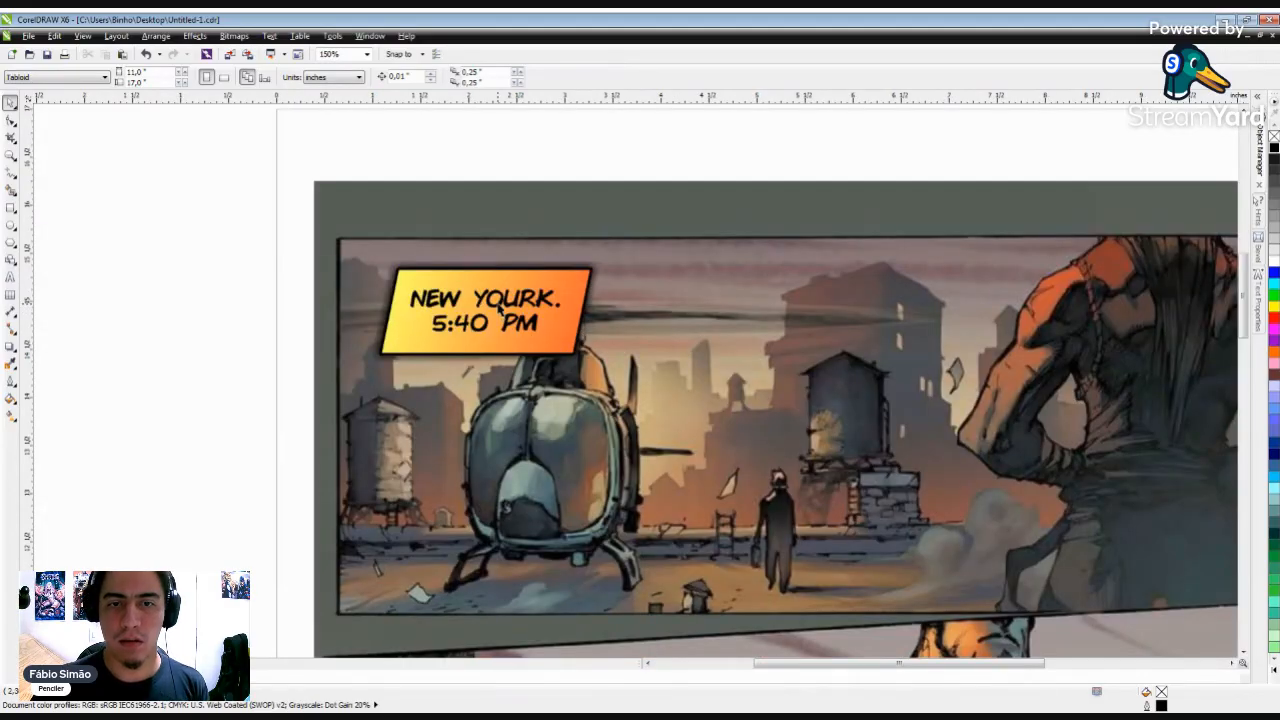
Skew the caption text to the right so its letters follow the box's slant, and deselect it.
click(494, 311)
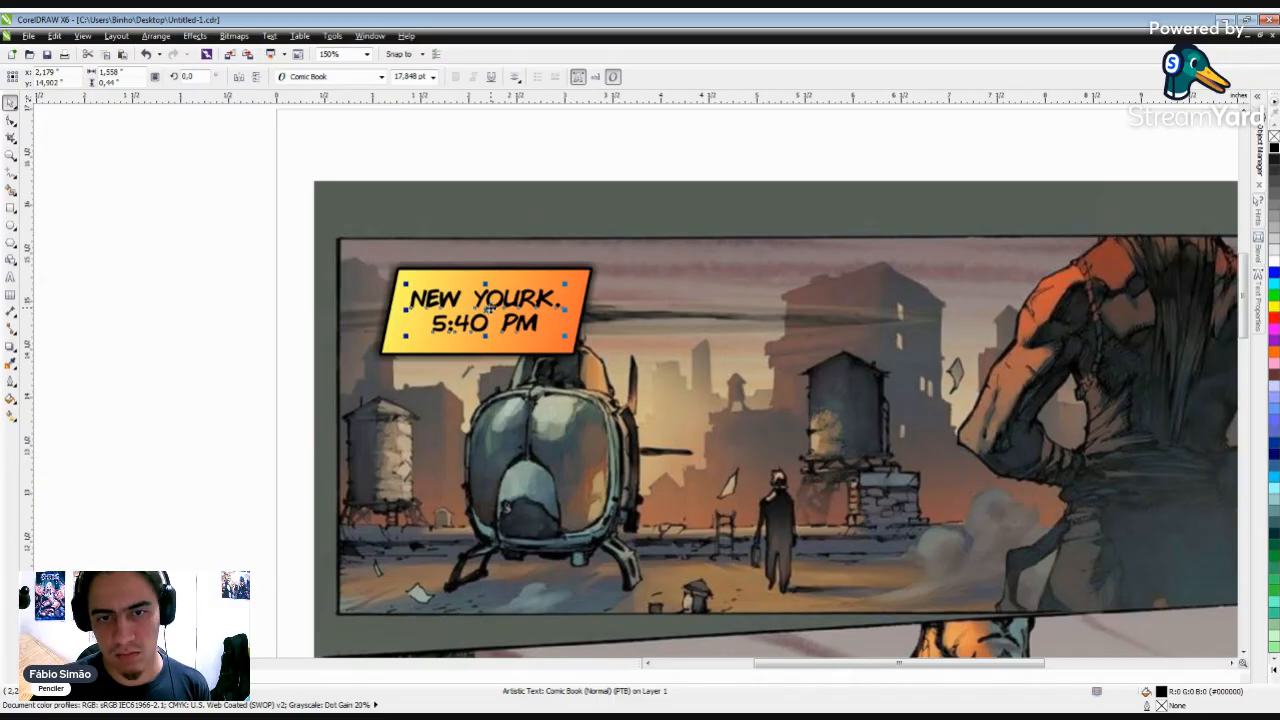
click(488, 312)
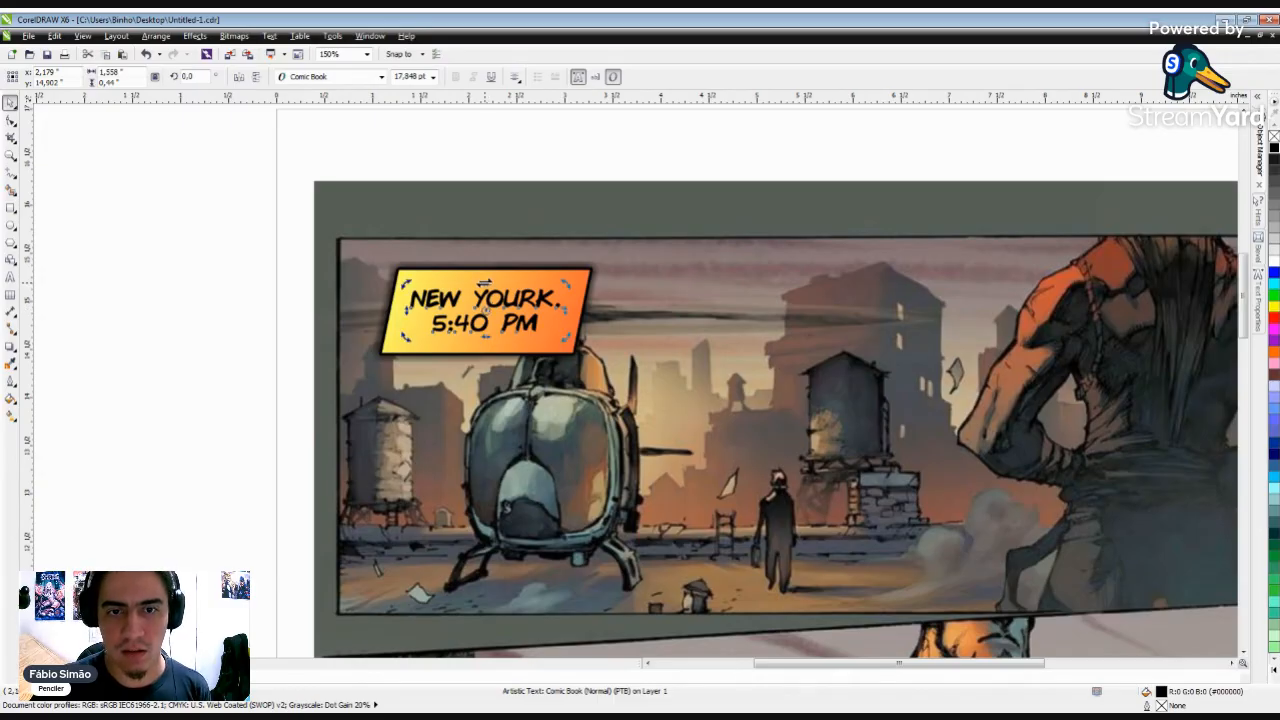
drag(482, 284, 500, 284)
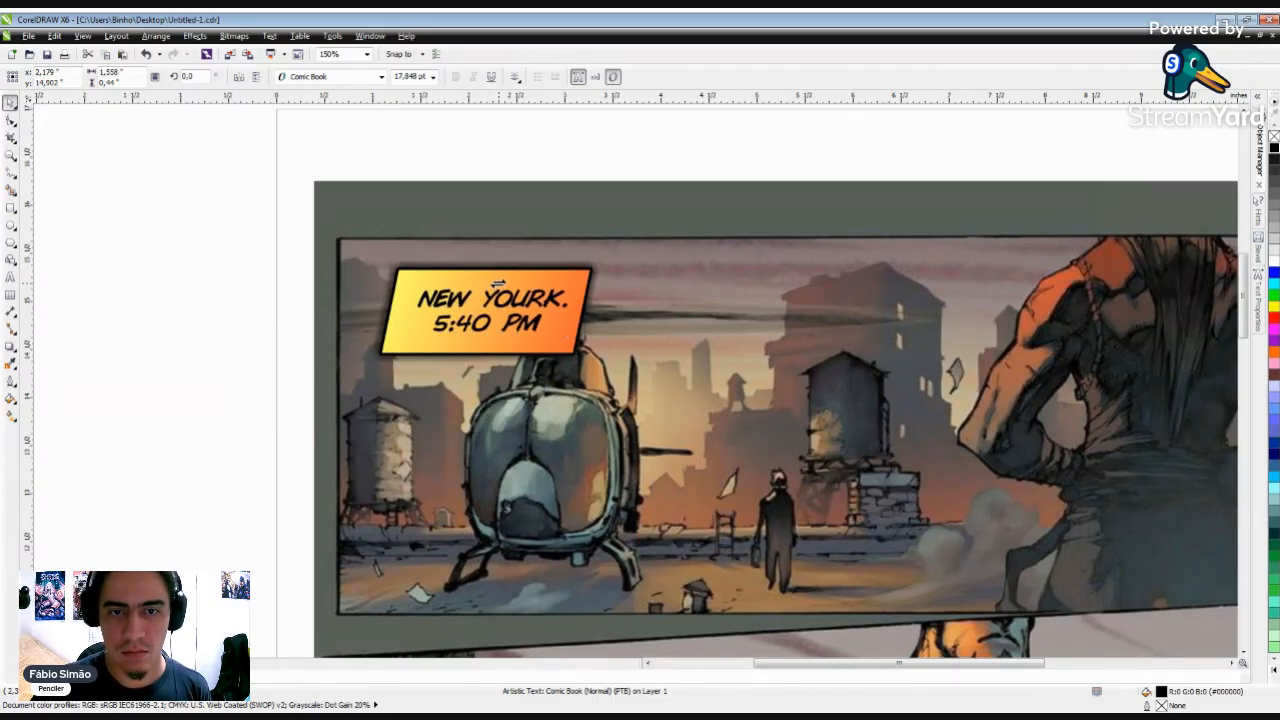
click(231, 298)
key(shift+F4)
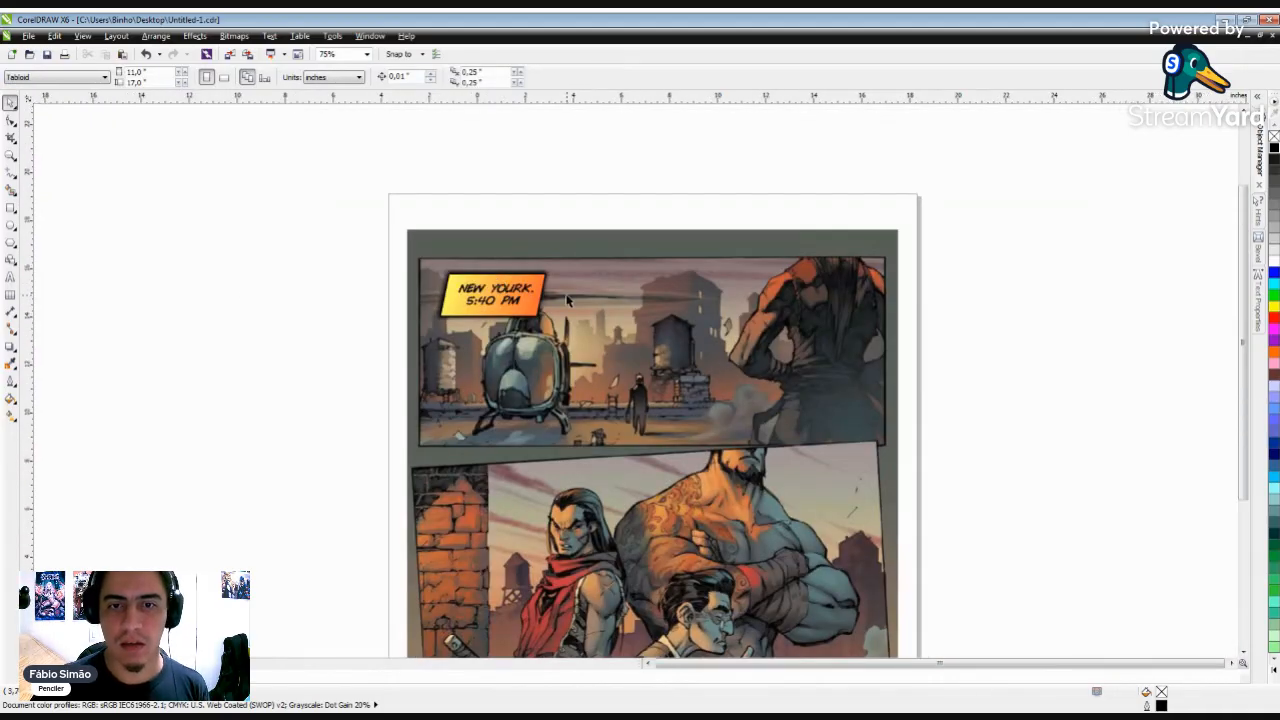
Scale the caption box, shadow and text together down to about 1.8 by 0.8 inches, and group them.
scroll(530, 304, up, 2)
scroll(526, 304, down, 1)
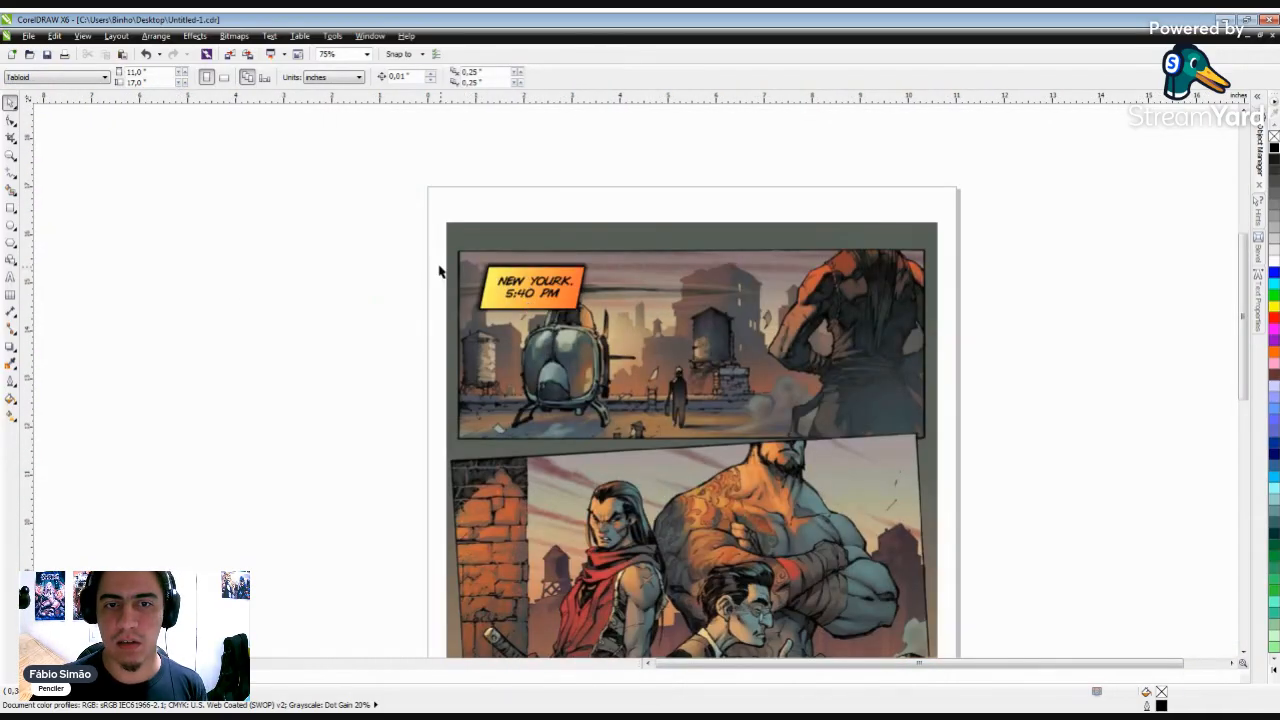
drag(381, 233, 655, 362)
drag(588, 310, 557, 297)
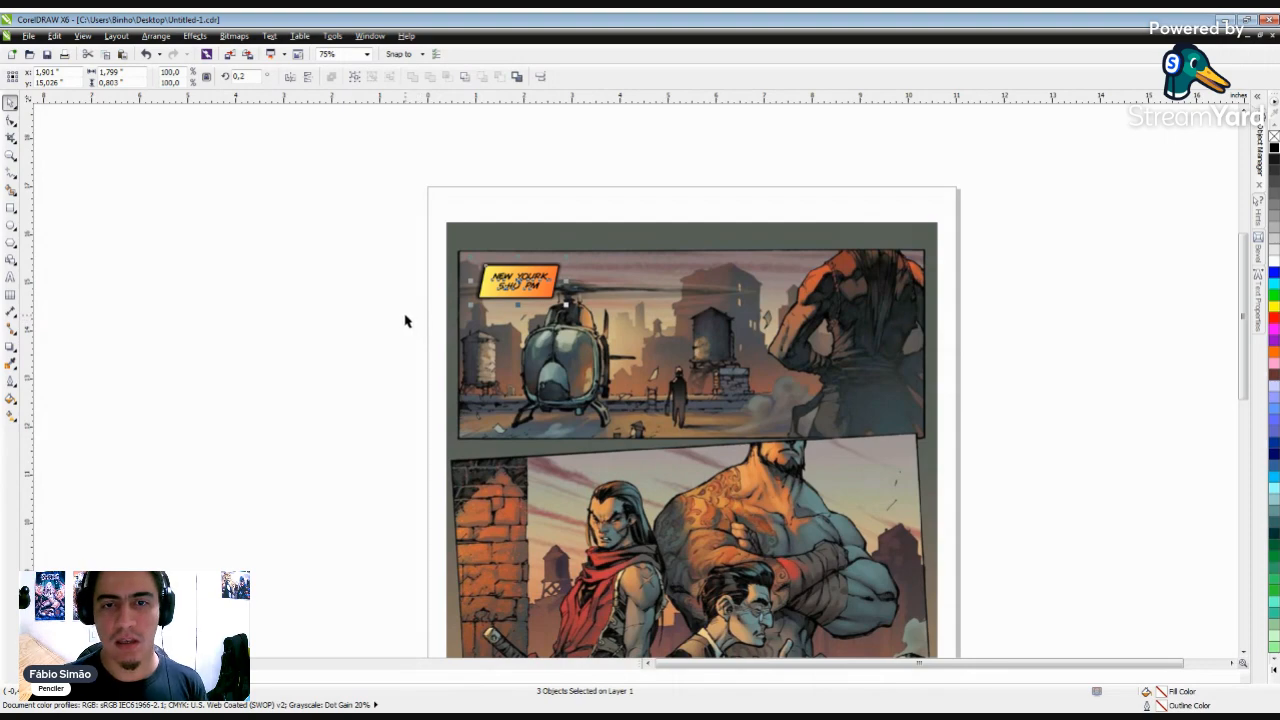
key(ctrl+g)
click(405, 320)
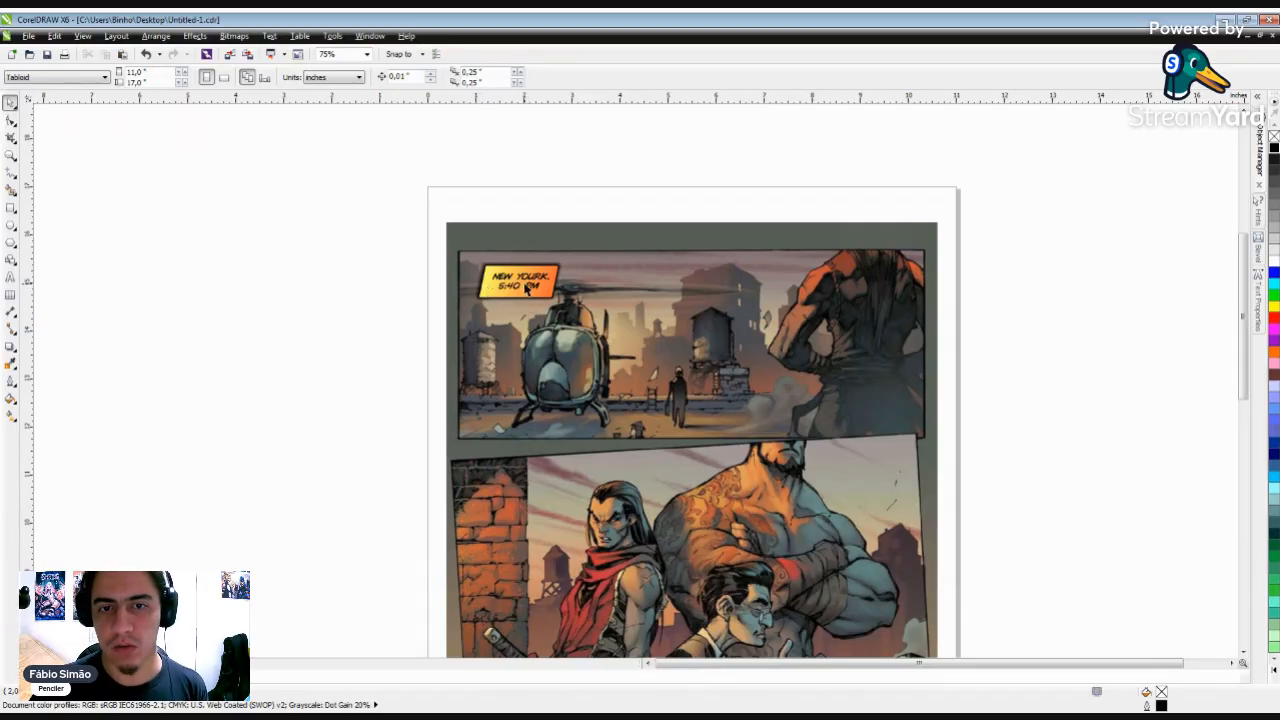
Shift the grouped caption slightly toward the first panel's left border, and deselect it.
click(524, 286)
mouse_move(520, 297)
mouse_down()
mouse_move(795, 322)
mouse_move(581, 307)
mouse_move(520, 284)
mouse_up()
click(403, 305)
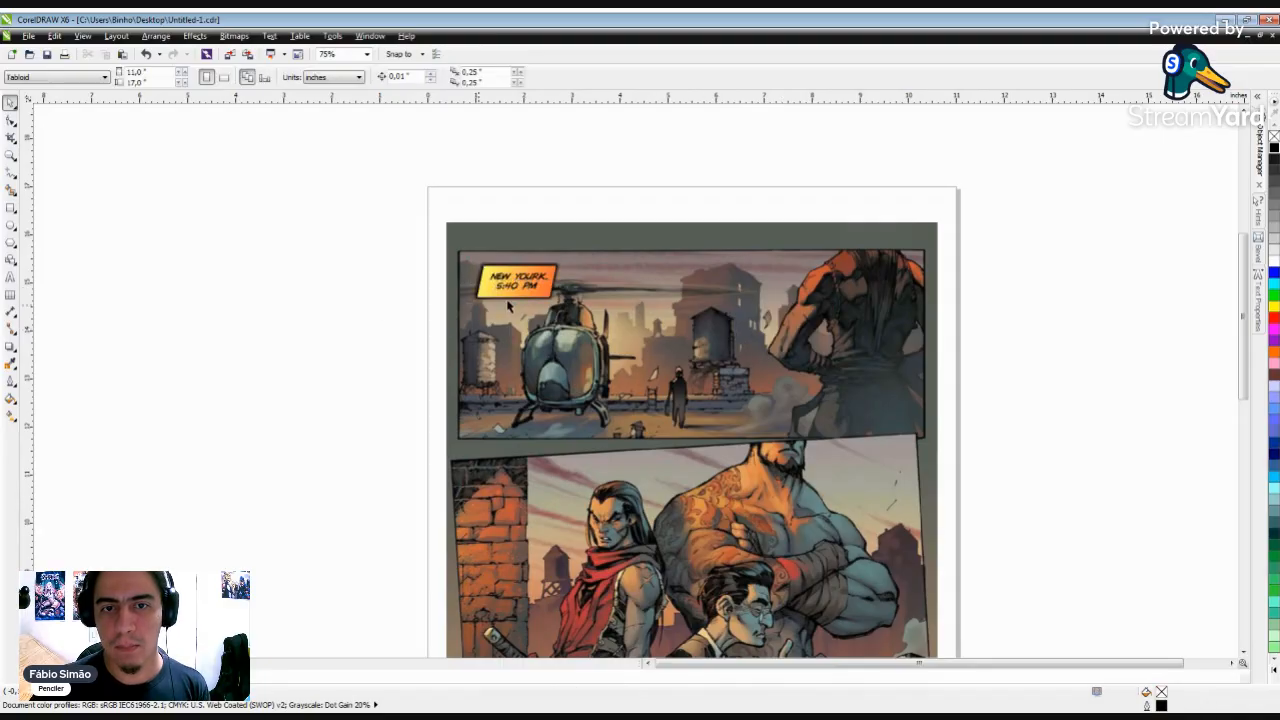
Examine the finished caption's size, lettering and placement in the first panel, both close up and against the whole page.
scroll(600, 282, down, 1)
scroll(571, 315, up, 1)
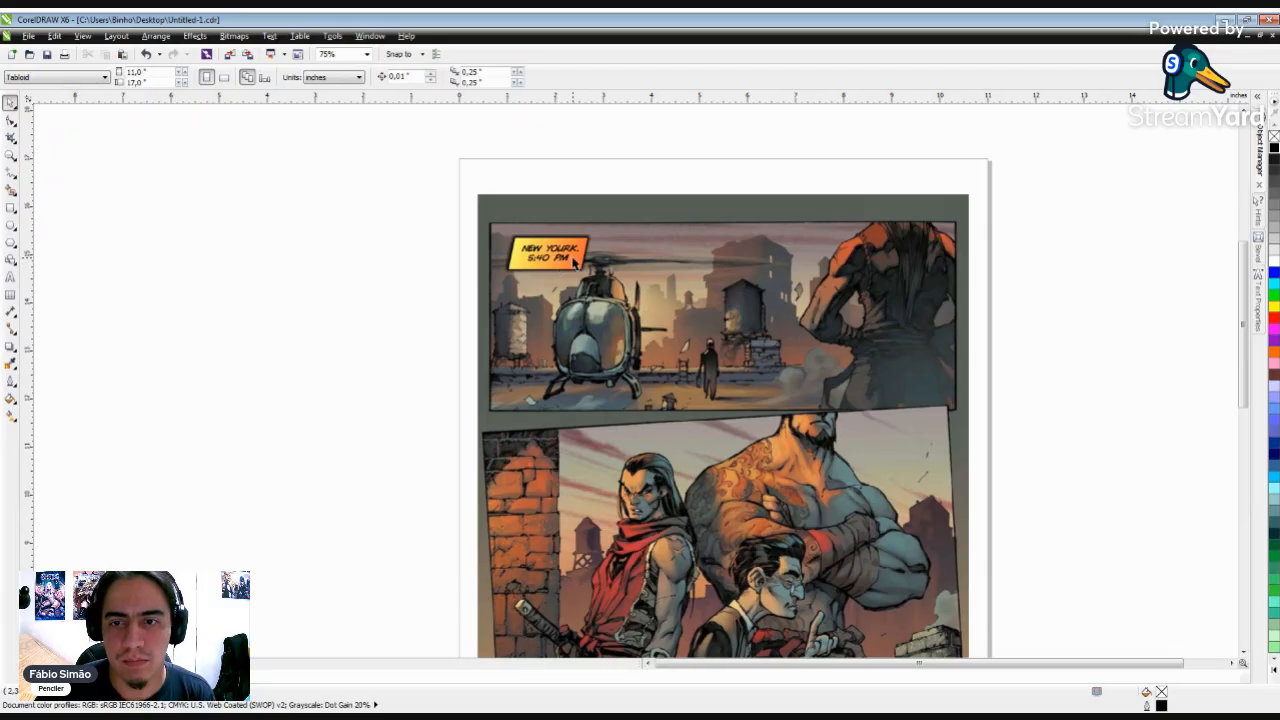
scroll(576, 264, down, 1)
scroll(581, 265, up, 1)
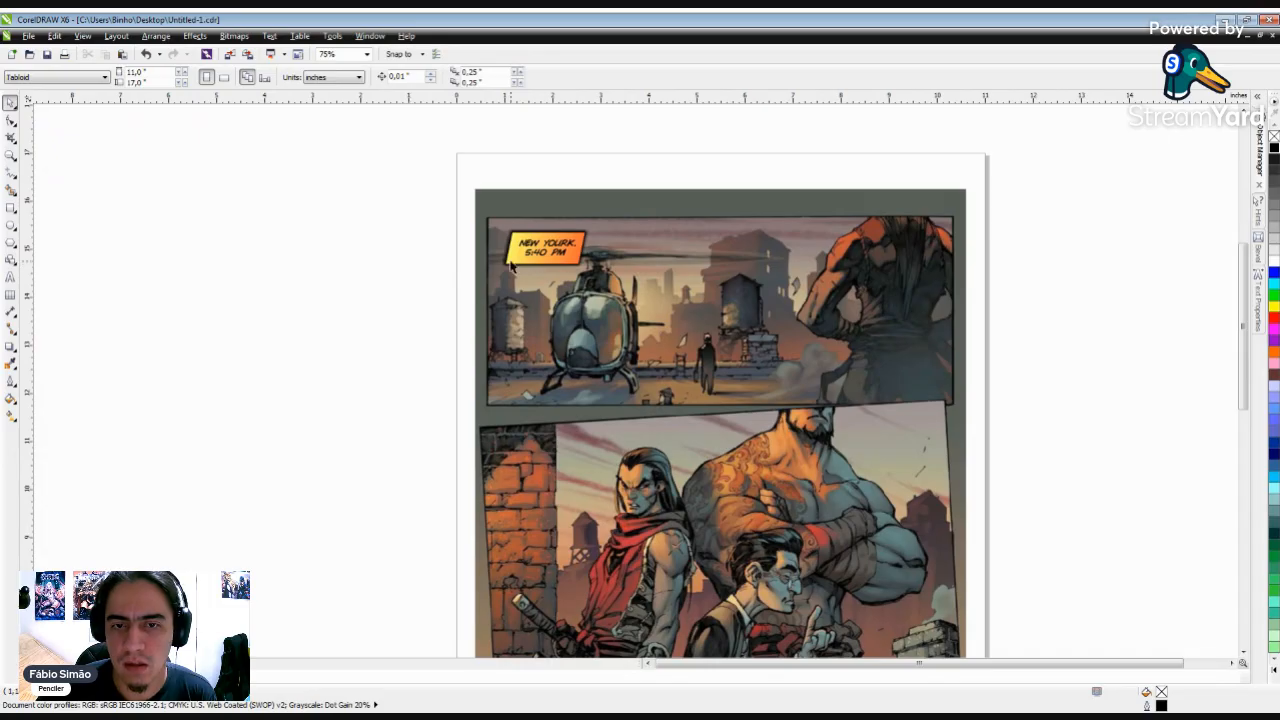
scroll(512, 266, down, 1)
scroll(532, 275, up, 1)
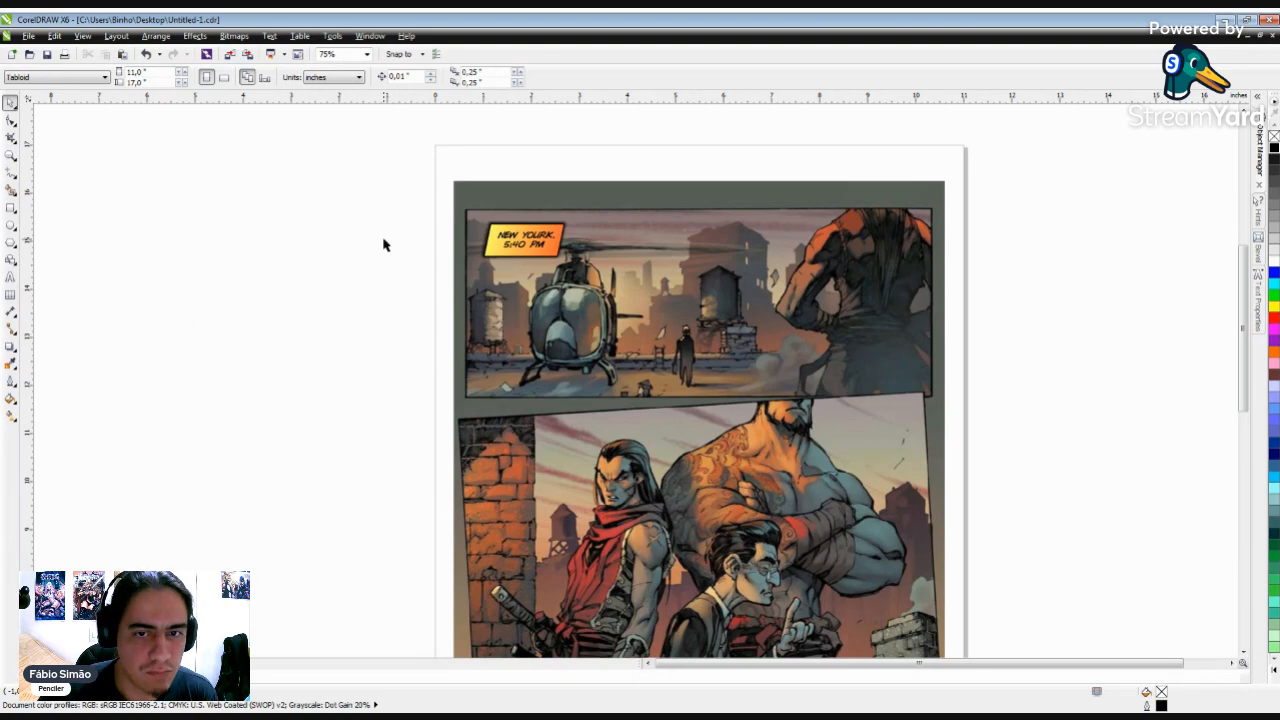
scroll(522, 234, up, 1)
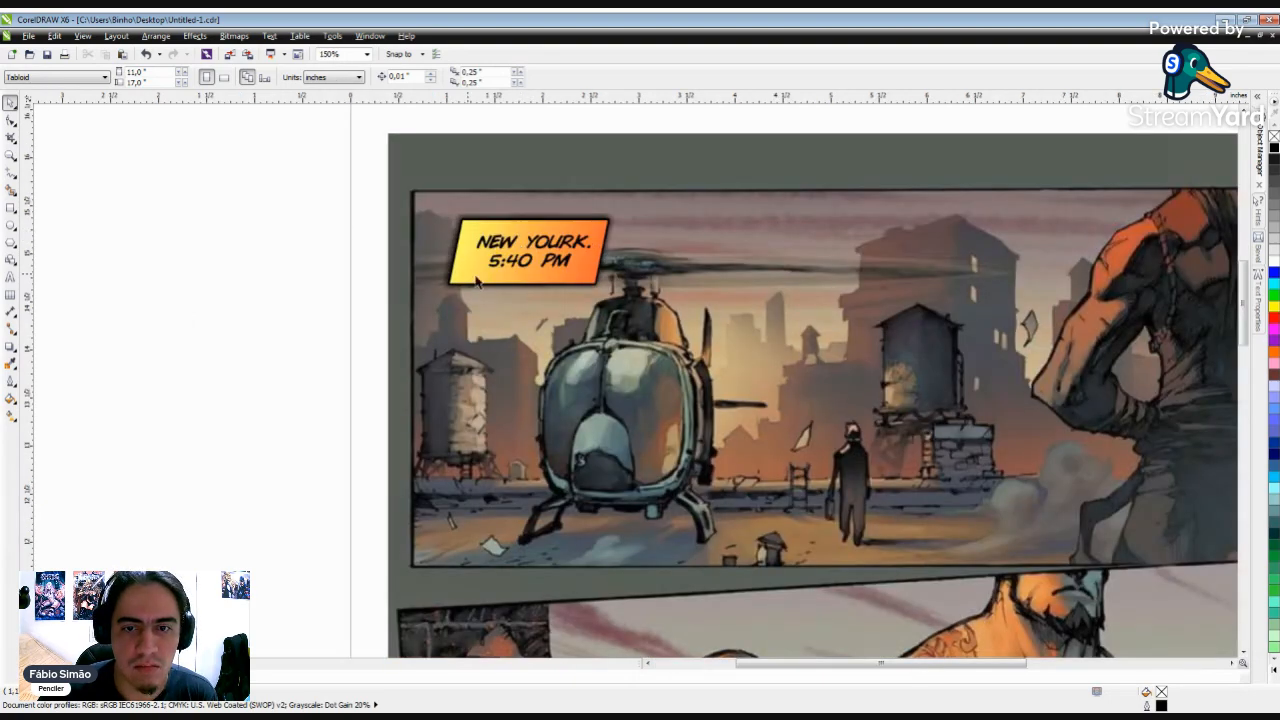
scroll(460, 258, down, 2)
scroll(480, 290, up, 2)
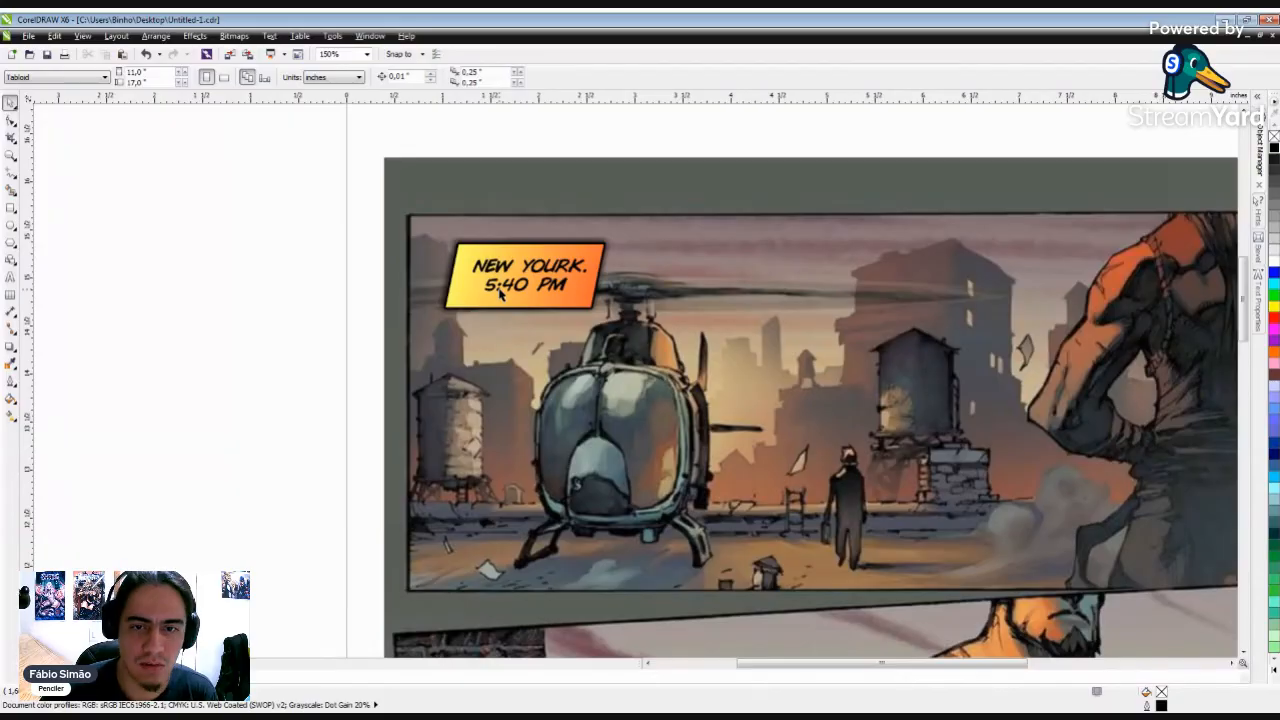
scroll(501, 290, down, 1)
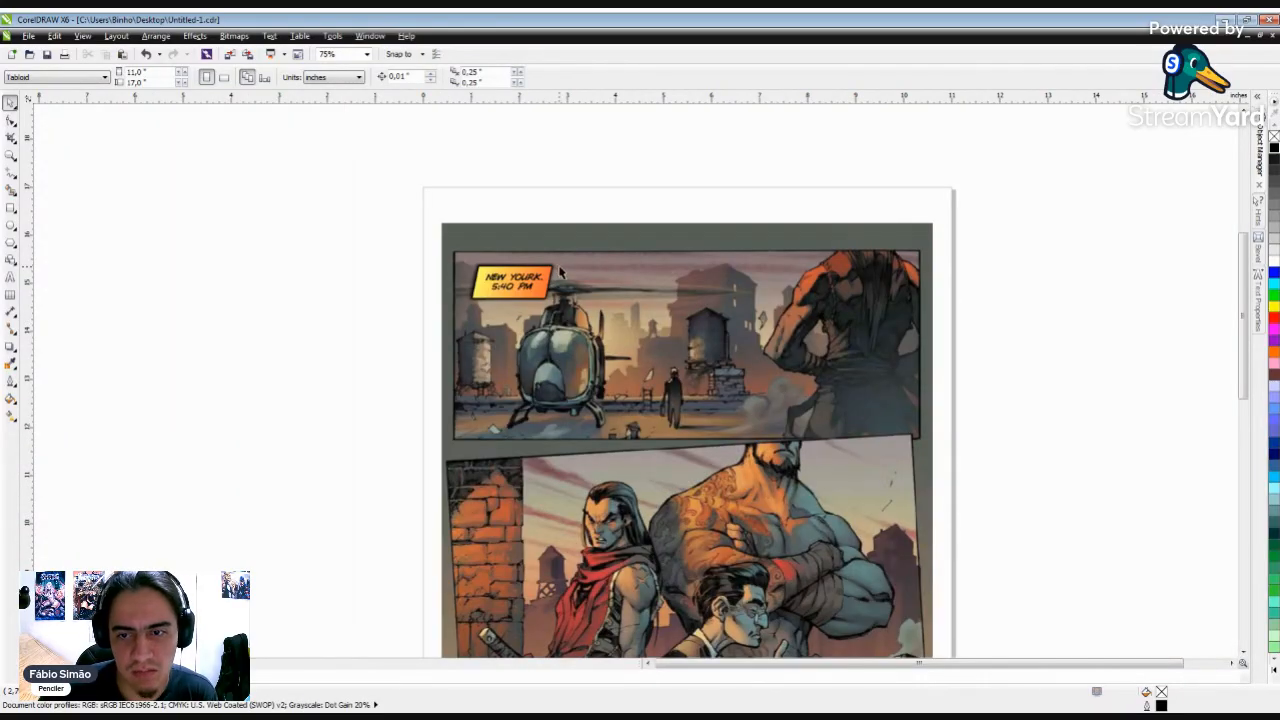
scroll(545, 288, up, 1)
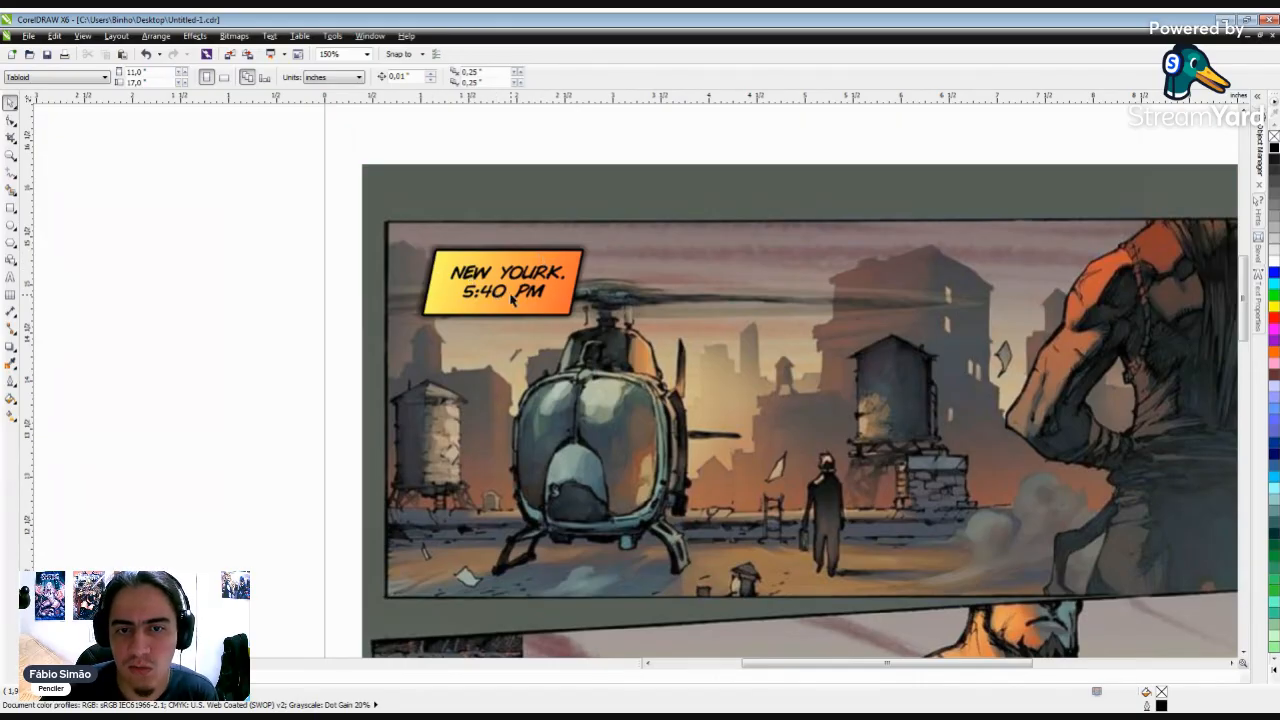
scroll(538, 293, down, 2)
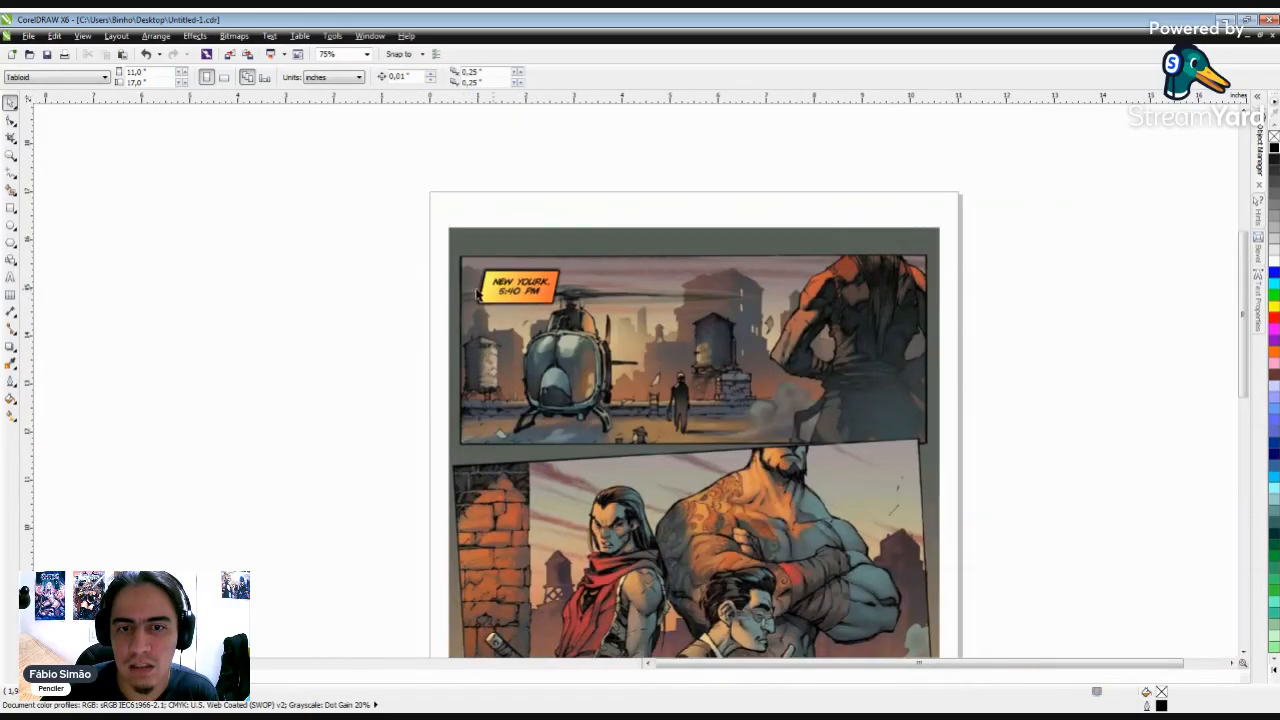